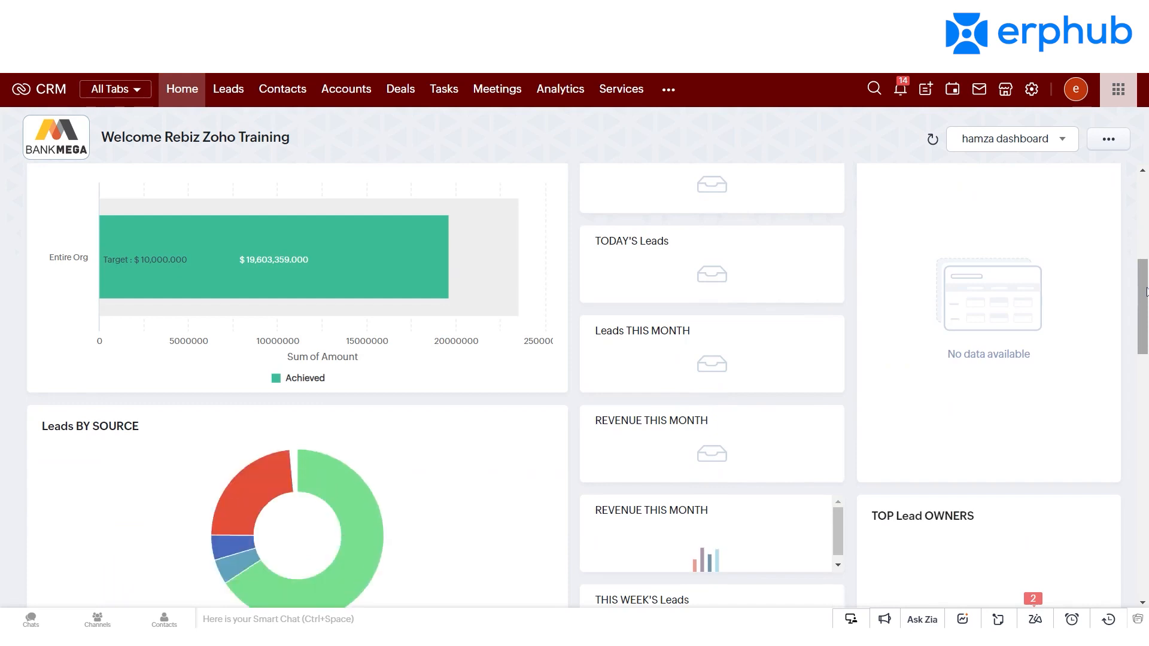
Step: Look over the home dashboard's lead and revenue charts and check which other home page views are available
{"action": "scroll", "coordinate": [575, 383], "scroll_direction": "up", "scroll_amount": 4}
{"action": "scroll", "coordinate": [575, 383], "scroll_direction": "up", "scroll_amount": 2}
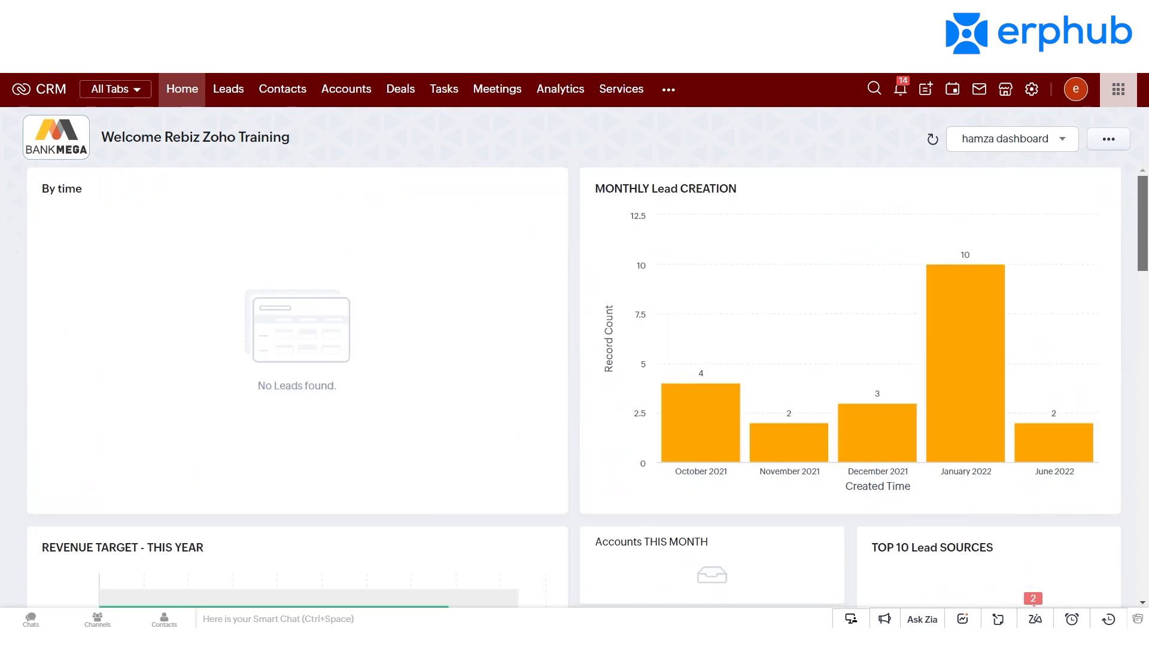
{"action": "scroll", "coordinate": [575, 383], "scroll_direction": "down", "scroll_amount": 5}
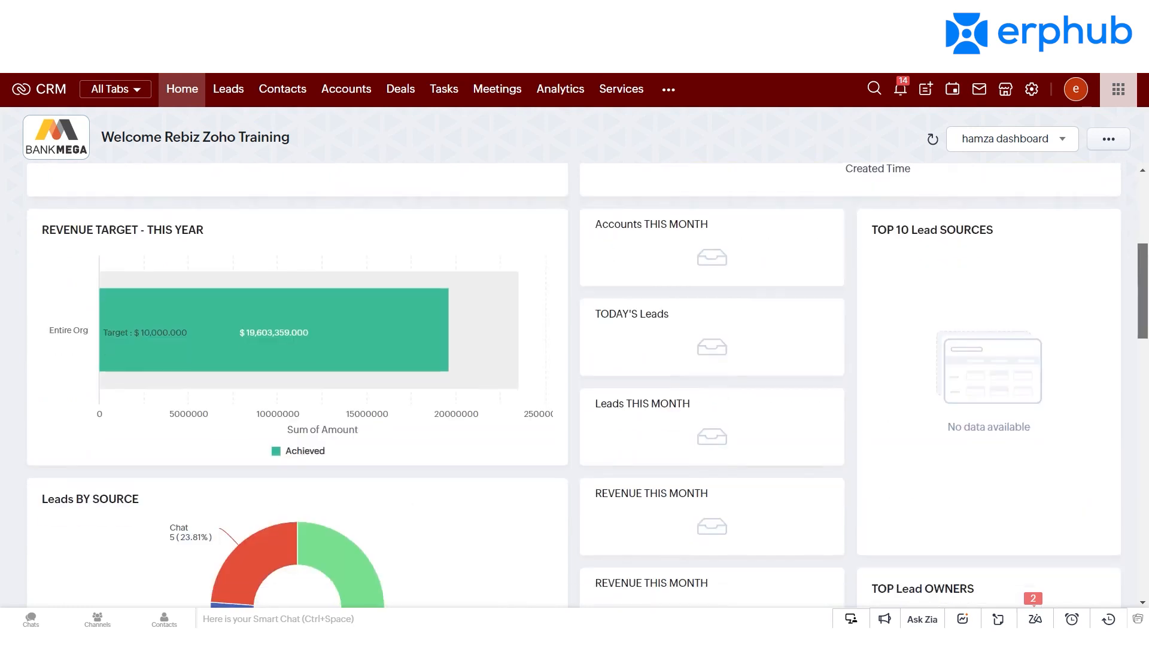
{"action": "scroll", "coordinate": [574, 383], "scroll_direction": "up", "scroll_amount": 5}
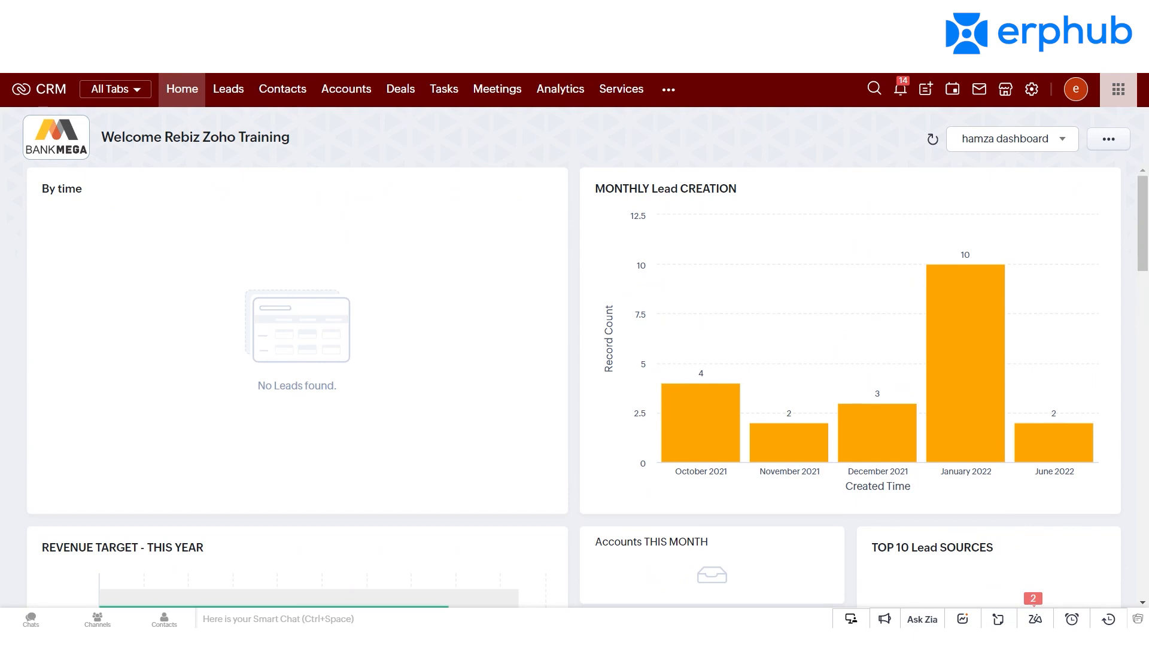
{"action": "left_click", "coordinate": [1063, 142]}
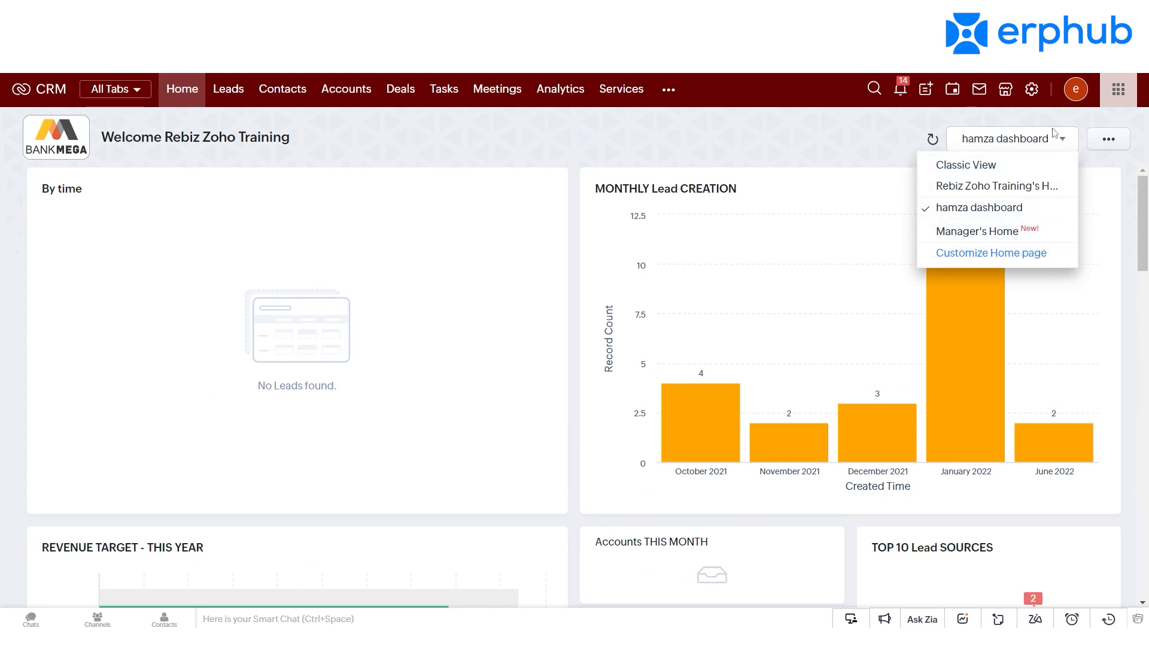
{"action": "left_click", "coordinate": [1061, 148]}
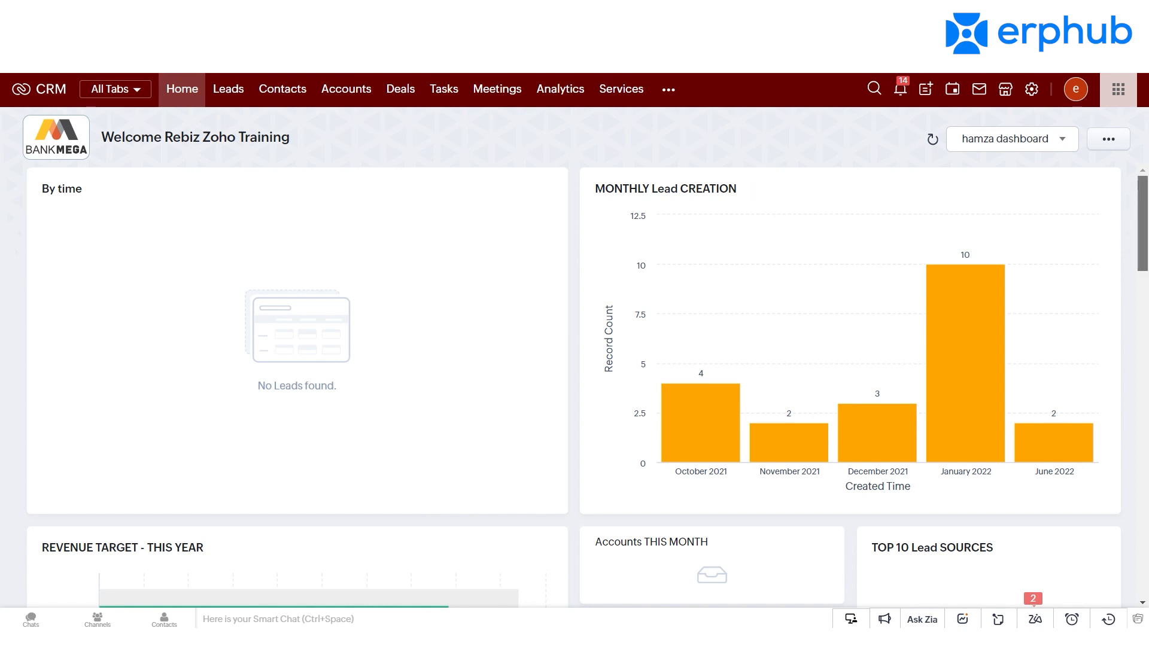
{"action": "scroll", "coordinate": [588, 385], "scroll_direction": "down", "scroll_amount": 10}
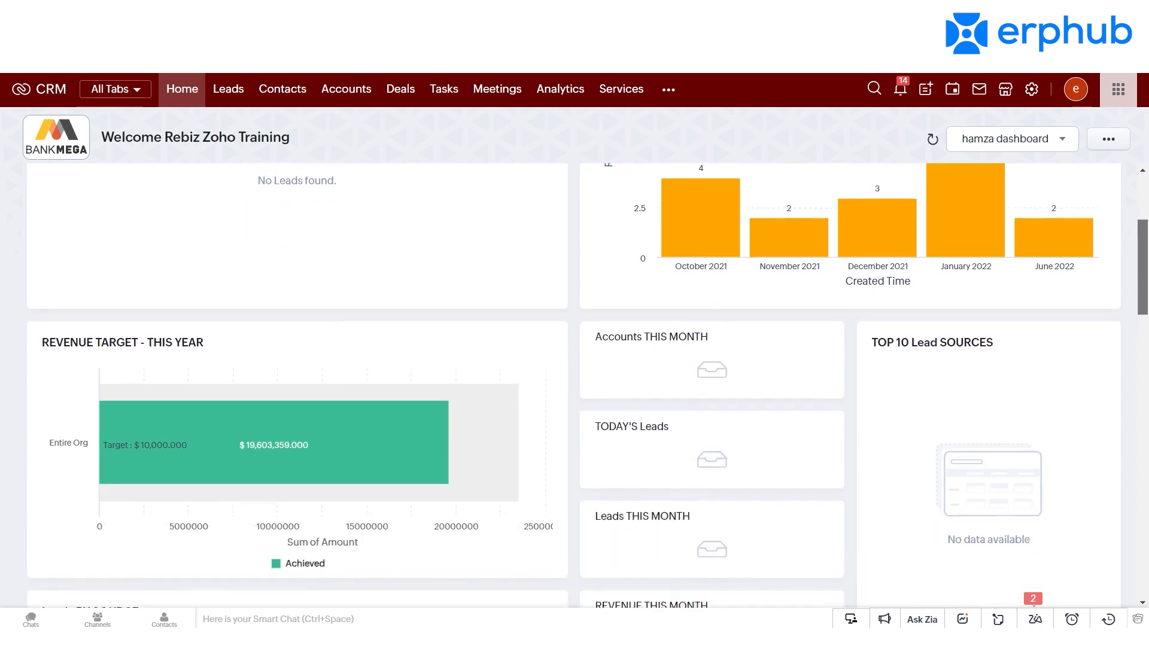
{"action": "scroll", "coordinate": [588, 384], "scroll_direction": "up", "scroll_amount": 10}
Step: Review the Leads list and its available view types, and open the Deals module
{"action": "left_click", "coordinate": [228, 89]}
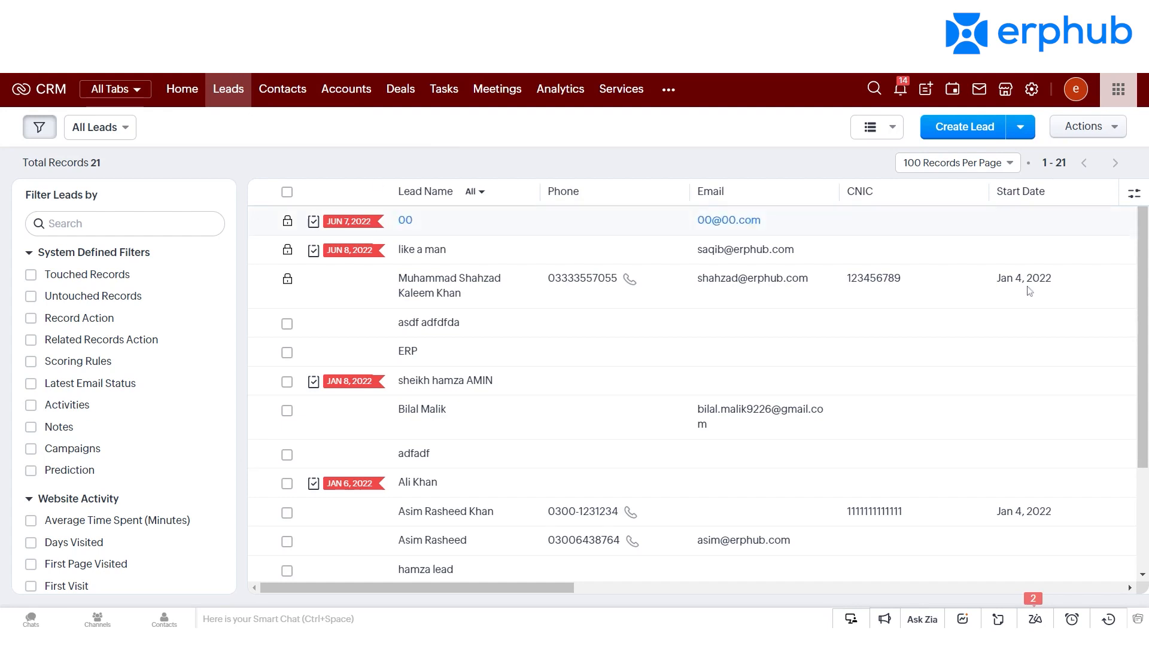
{"action": "scroll", "coordinate": [1144, 297], "scroll_direction": "down", "scroll_amount": 2}
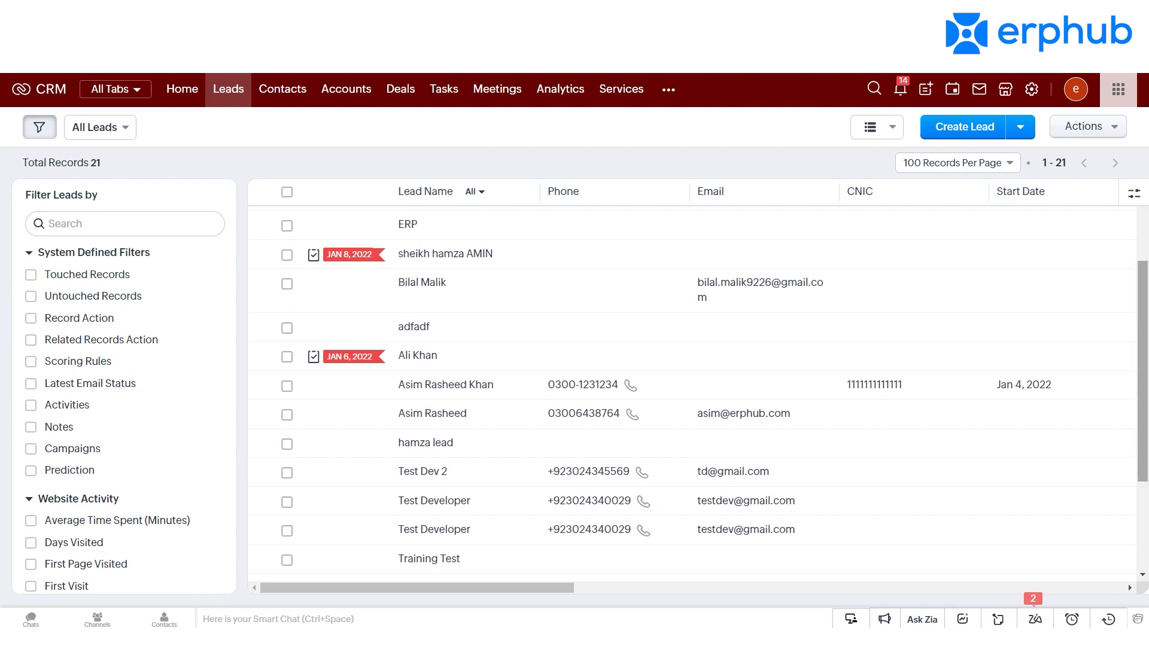
{"action": "left_click", "coordinate": [886, 127]}
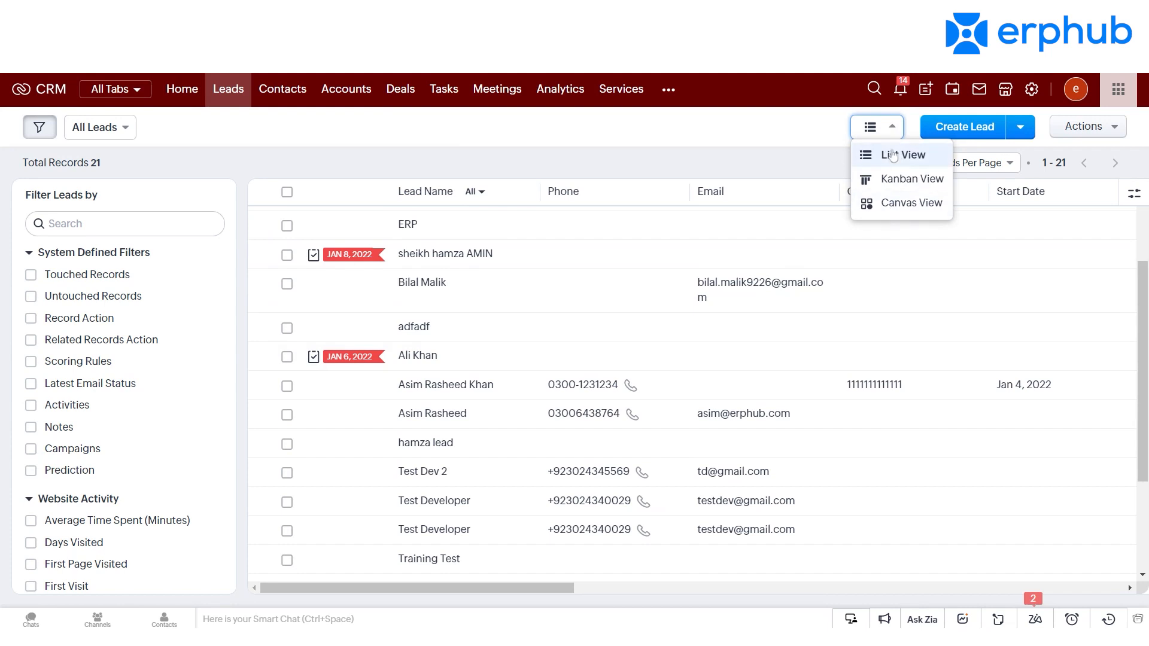
{"action": "left_click", "coordinate": [877, 132]}
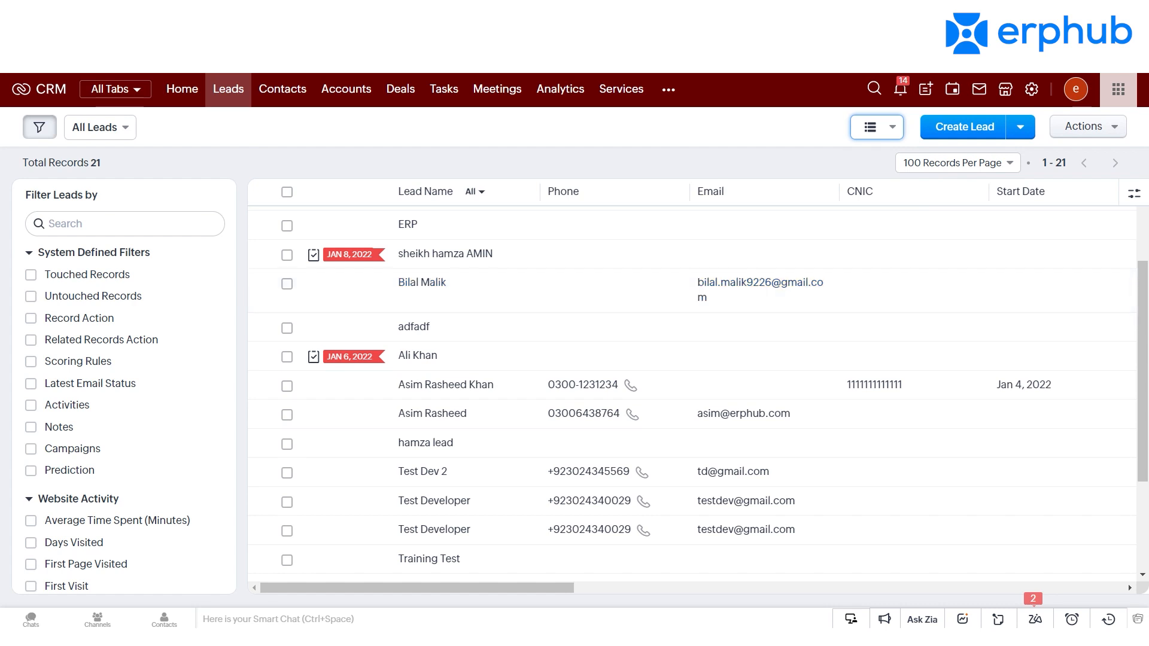
{"action": "left_click", "coordinate": [401, 89]}
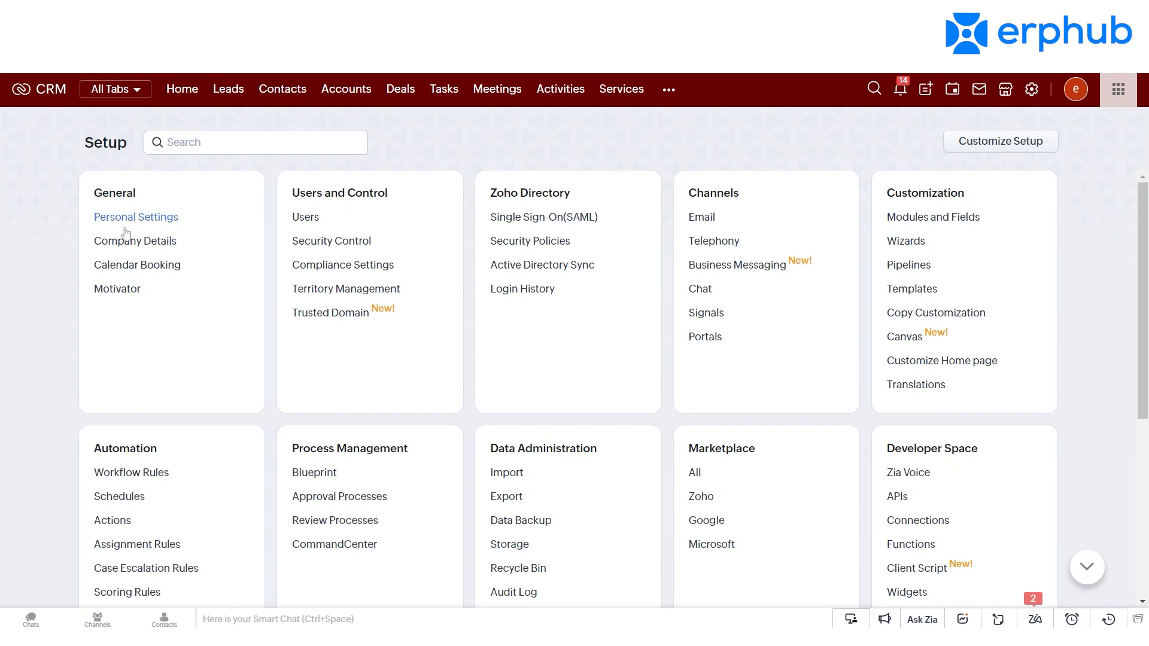
Step: Look through the Setup categories, from General and Customization to Automation, Process Management, Data Administration and Developer Space
{"action": "left_click", "coordinate": [158, 268]}
{"action": "left_click", "coordinate": [134, 294]}
{"action": "left_click", "coordinate": [917, 292]}
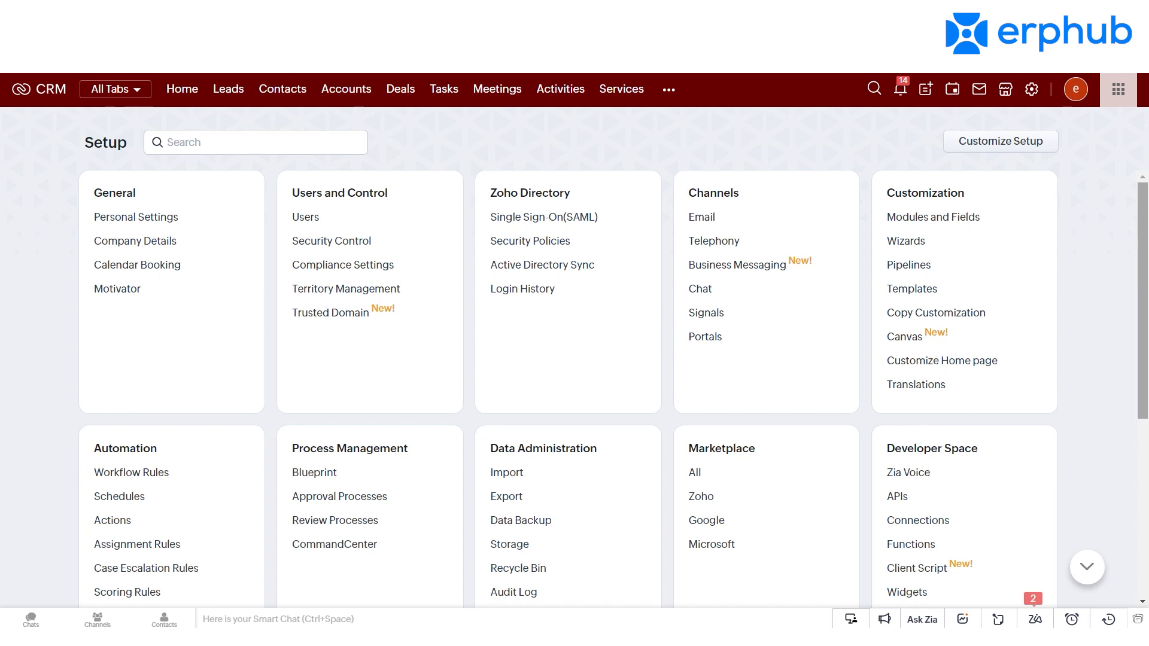
{"action": "scroll", "coordinate": [1111, 268], "scroll_direction": "down", "scroll_amount": 1}
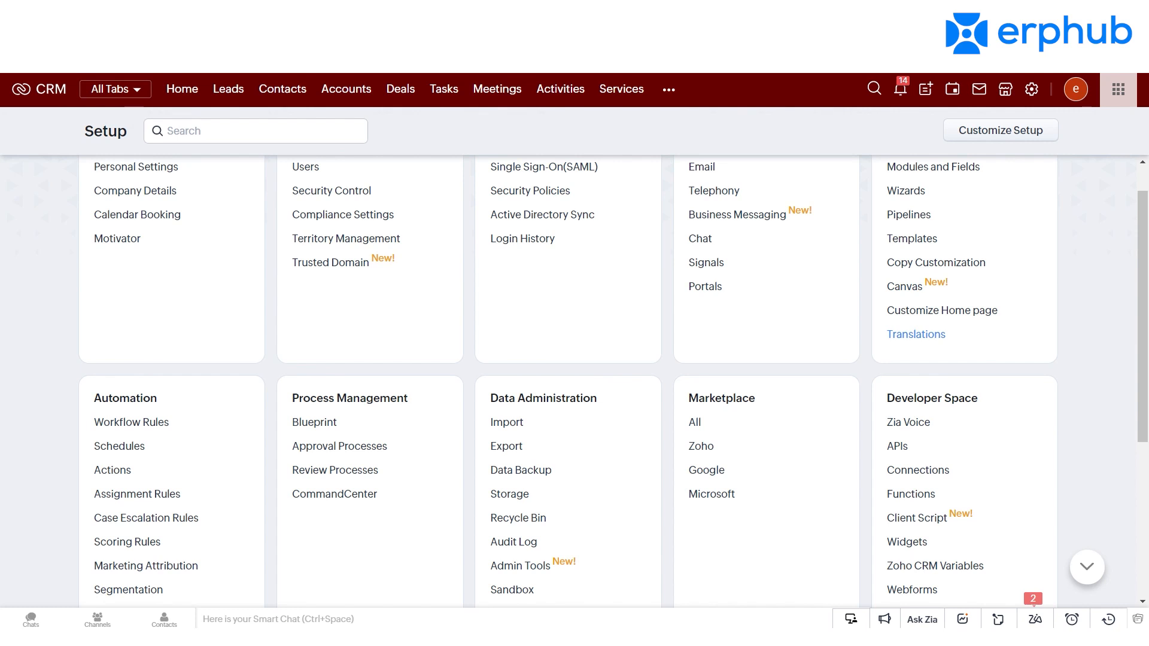
{"action": "left_click_drag", "start_coordinate": [1142, 350], "coordinate": [1142, 403]}
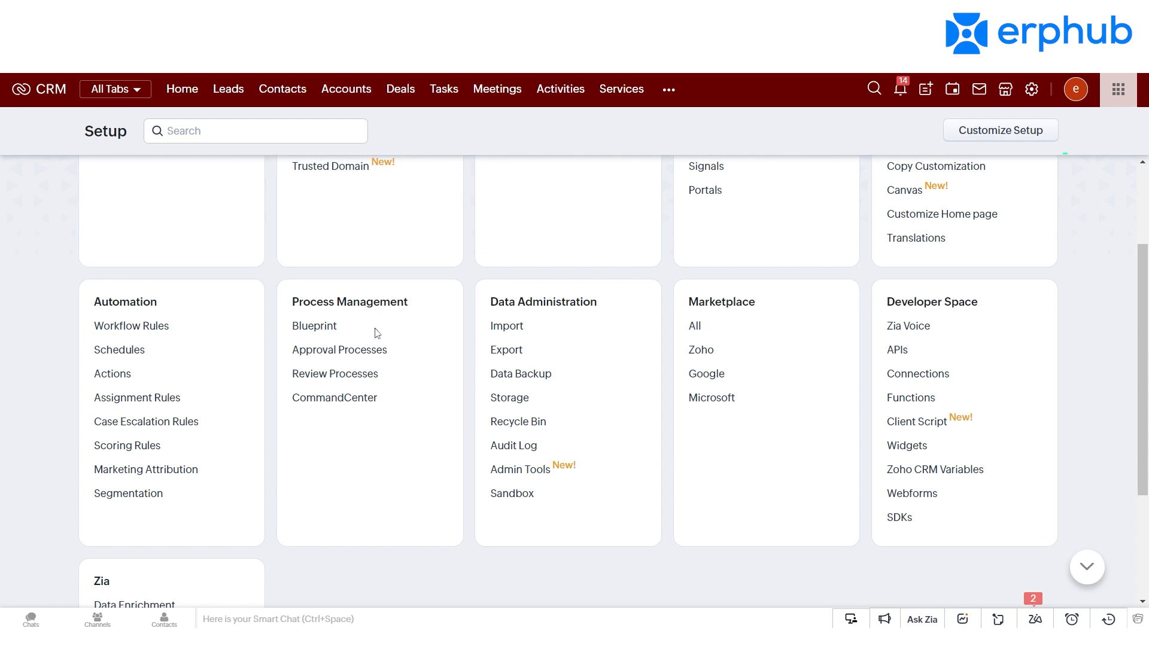
{"action": "left_click", "coordinate": [359, 398]}
{"action": "left_click_drag", "start_coordinate": [1142, 369], "coordinate": [1143, 373]}
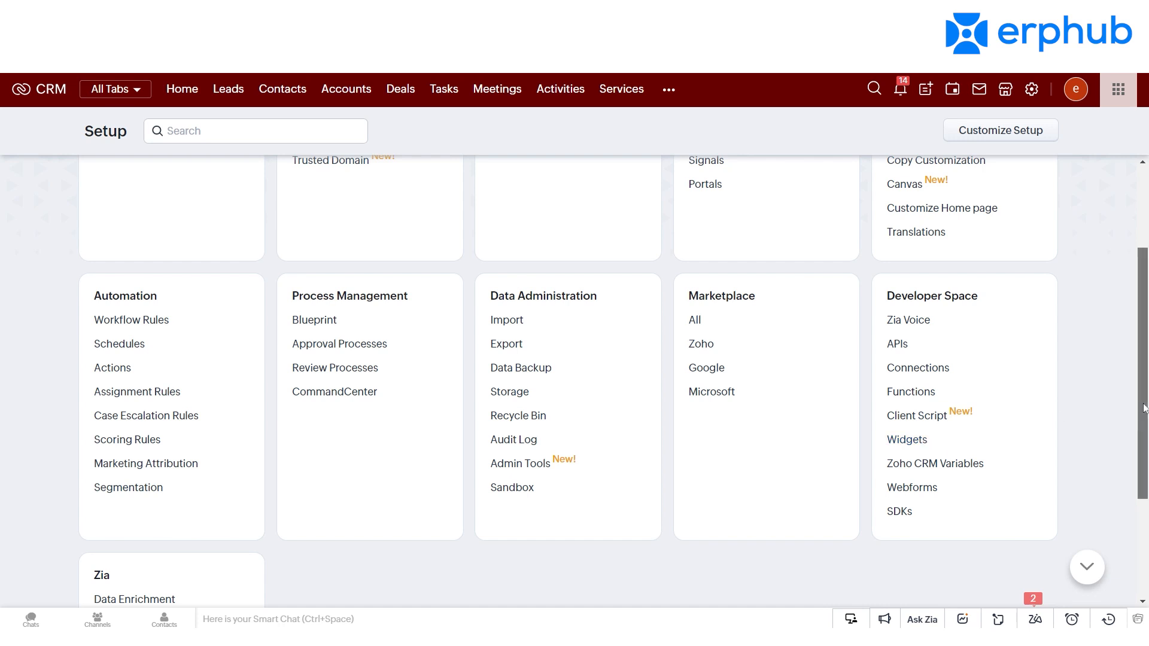
{"action": "left_click_drag", "start_coordinate": [1145, 408], "coordinate": [1145, 323]}
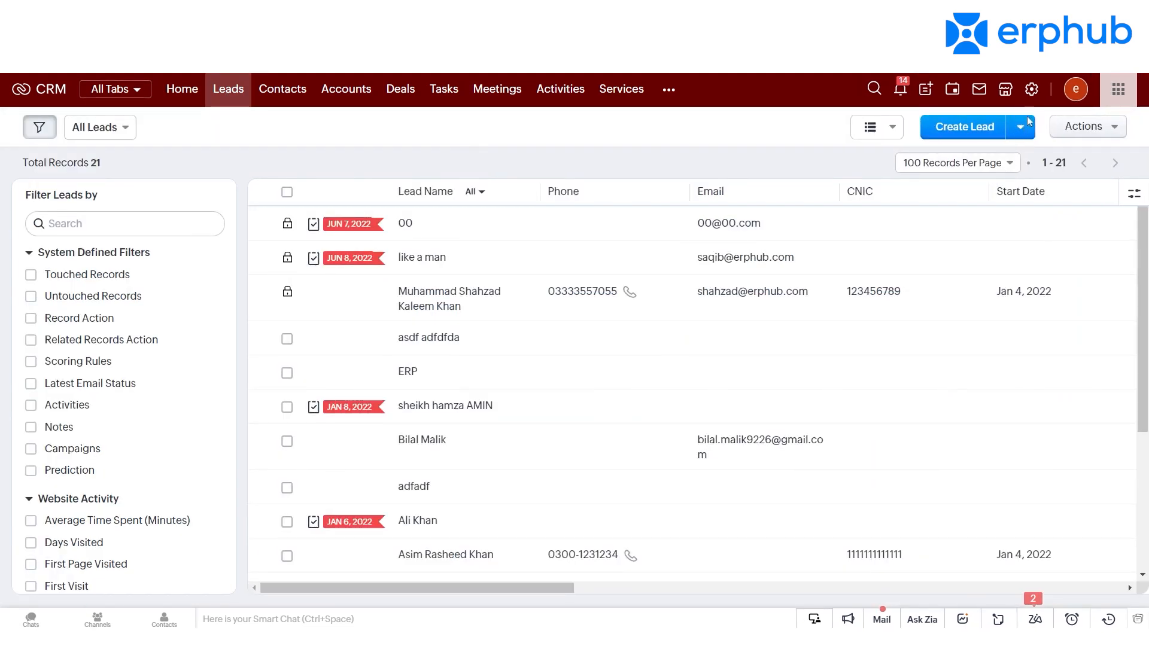
Step: Start a lead import from the file Test2.xlsx and proceed to its import options
{"action": "left_click", "coordinate": [1027, 132]}
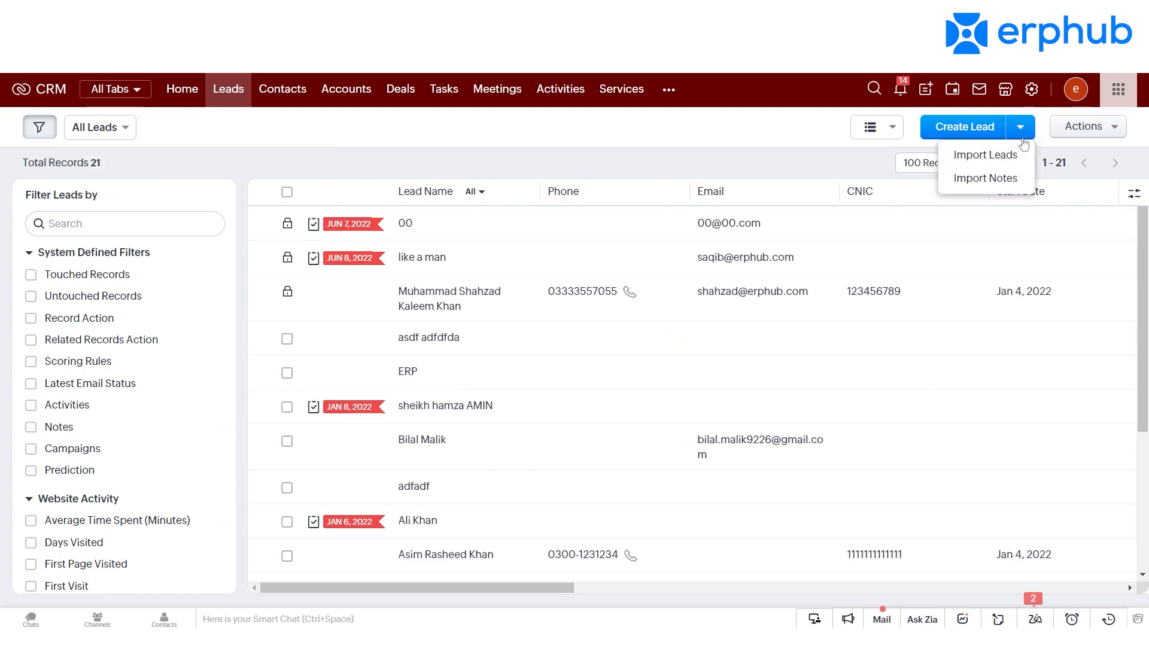
{"action": "left_click", "coordinate": [1001, 157]}
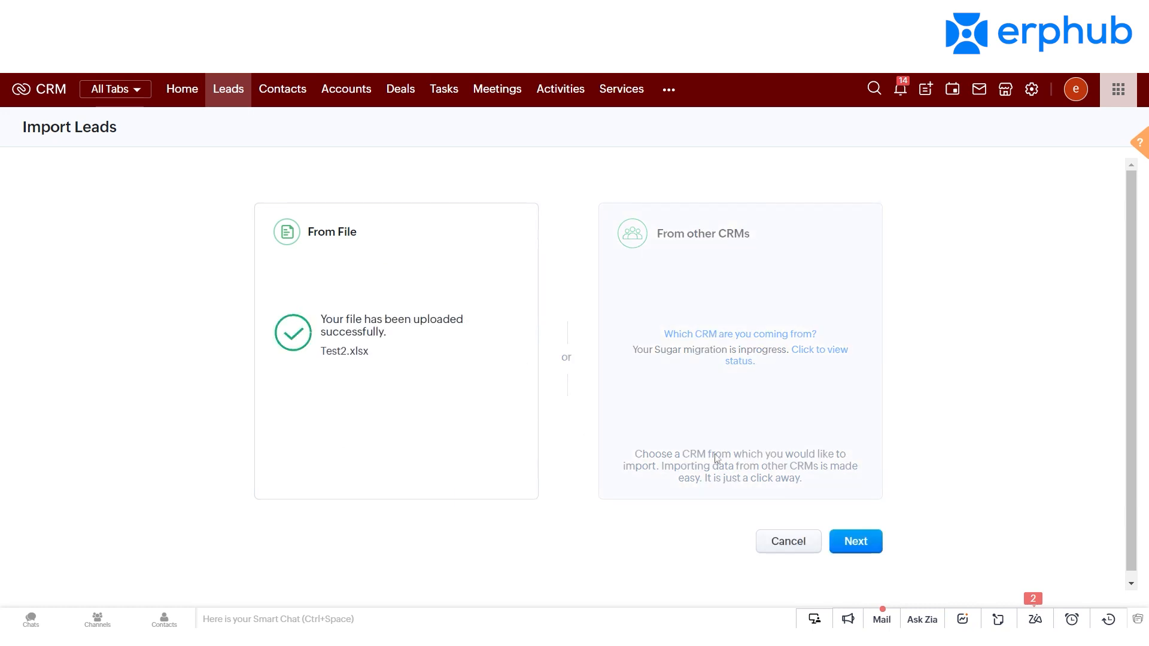
{"action": "left_click", "coordinate": [868, 542]}
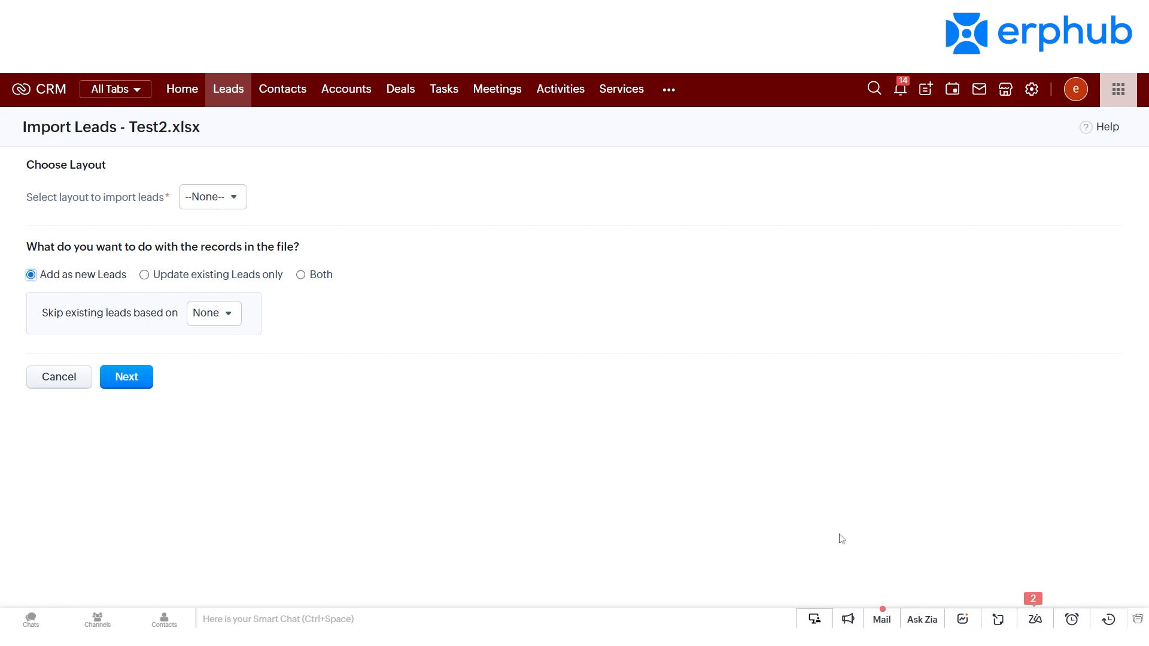
Step: Configure the import with the Standard layout, both adding and updating leads, and finding existing leads by Email
{"action": "left_click", "coordinate": [195, 206]}
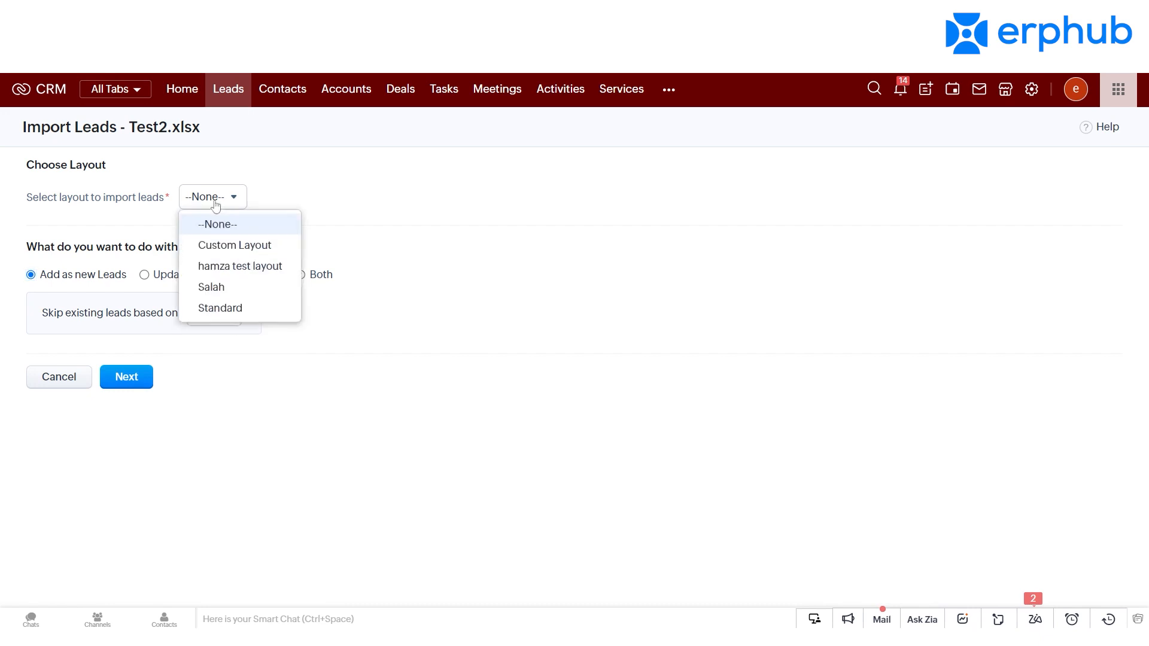
{"action": "left_click", "coordinate": [271, 312]}
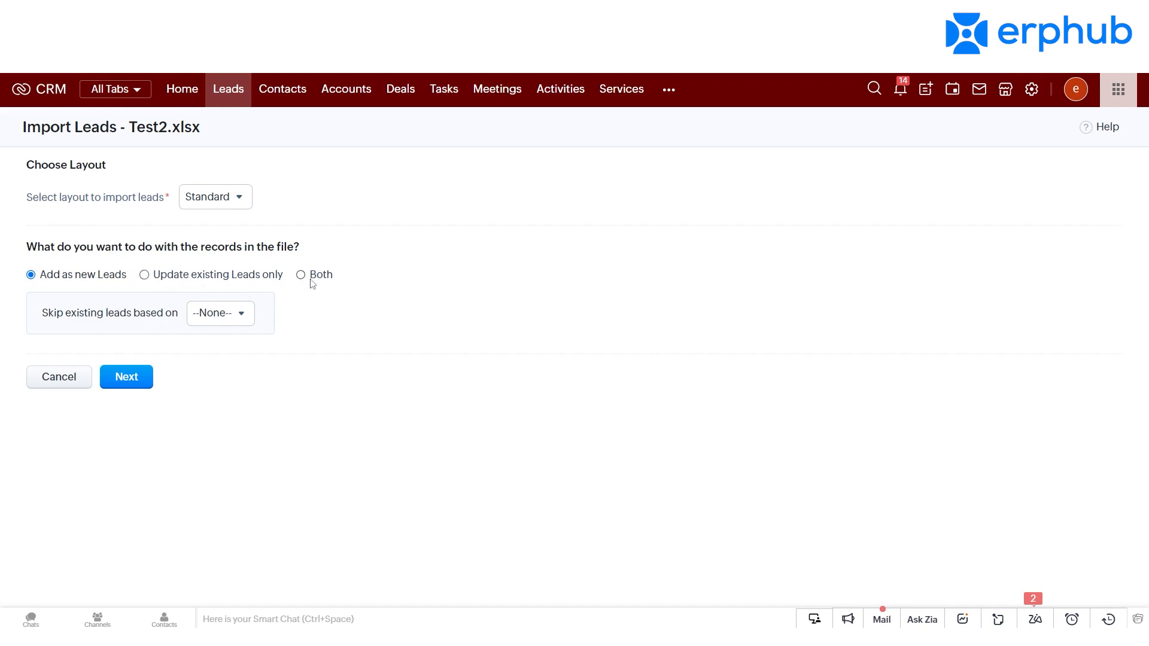
{"action": "left_click", "coordinate": [222, 313]}
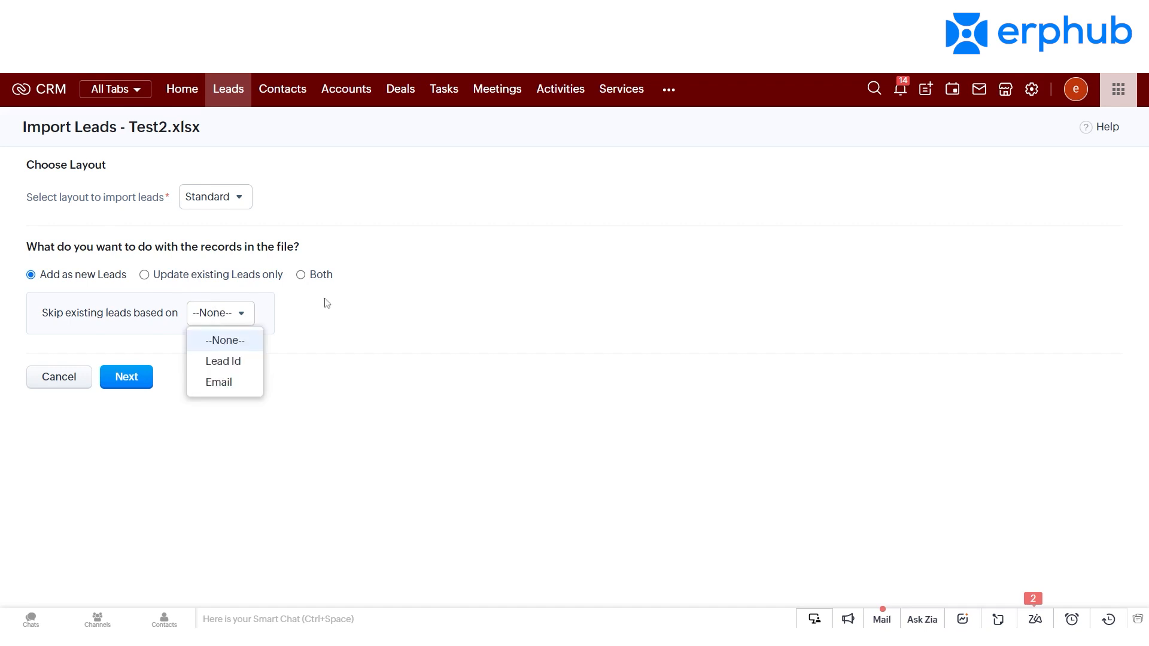
{"action": "left_click", "coordinate": [301, 275]}
{"action": "left_click", "coordinate": [216, 317]}
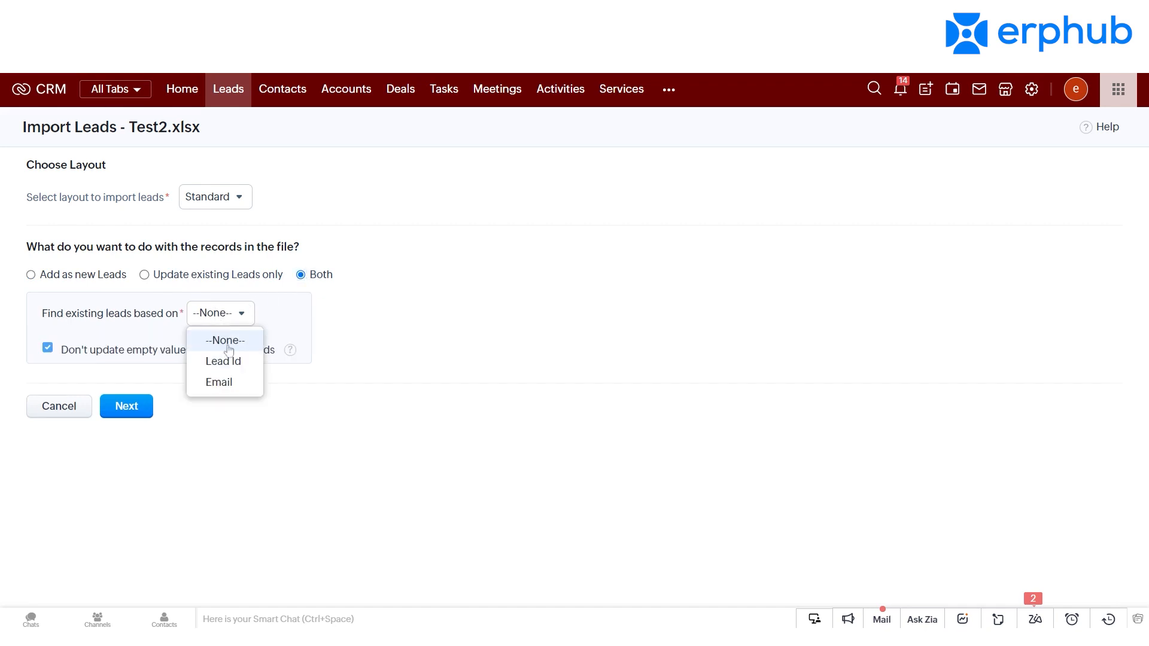
{"action": "left_click", "coordinate": [231, 380]}
{"action": "left_click", "coordinate": [144, 412]}
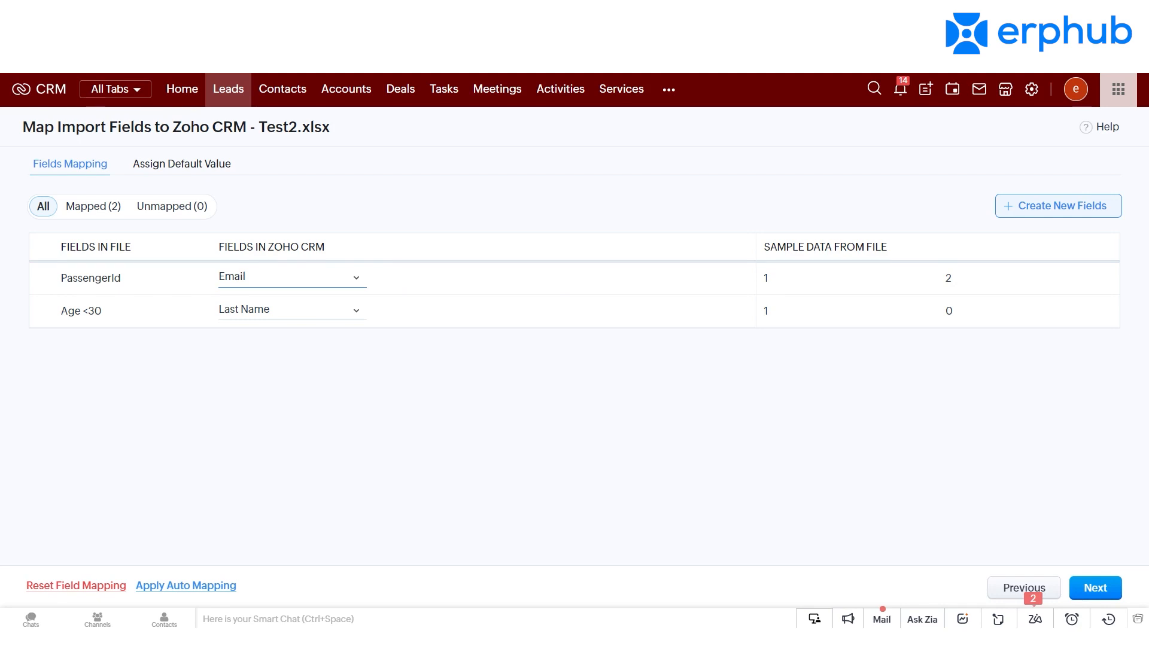
Step: Keep PassengerId mapped to Email and Age <30 mapped to Last Name, and accept the field mapping
{"action": "left_click", "coordinate": [299, 277]}
{"action": "left_click", "coordinate": [534, 480]}
{"action": "left_click", "coordinate": [1095, 588]}
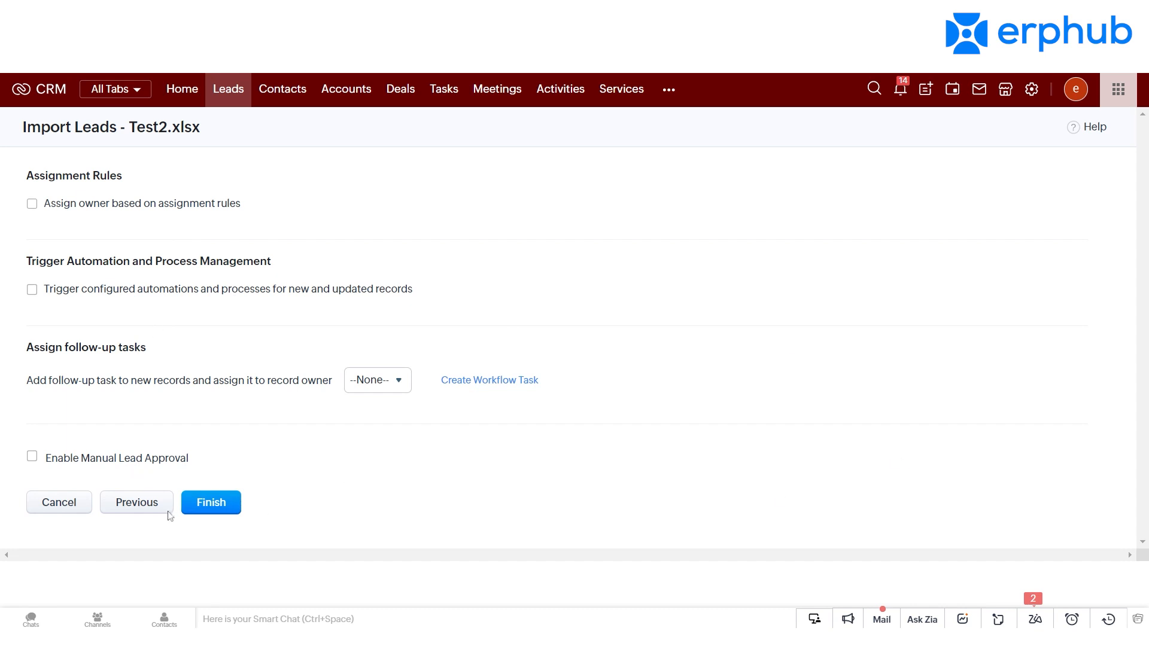
Step: Review the follow-up task options and finish the lead import without assignment rules, automation triggers or manual approval
{"action": "left_click_drag", "start_coordinate": [22, 357], "coordinate": [150, 376]}
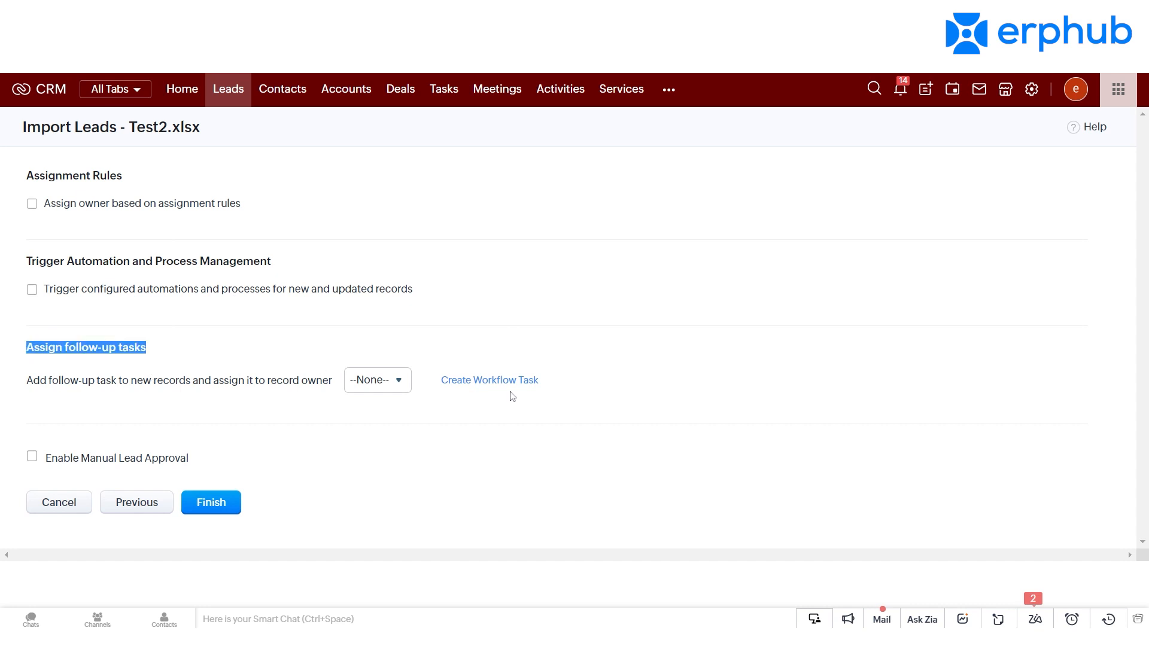
{"action": "left_click_drag", "start_coordinate": [549, 385], "coordinate": [431, 387]}
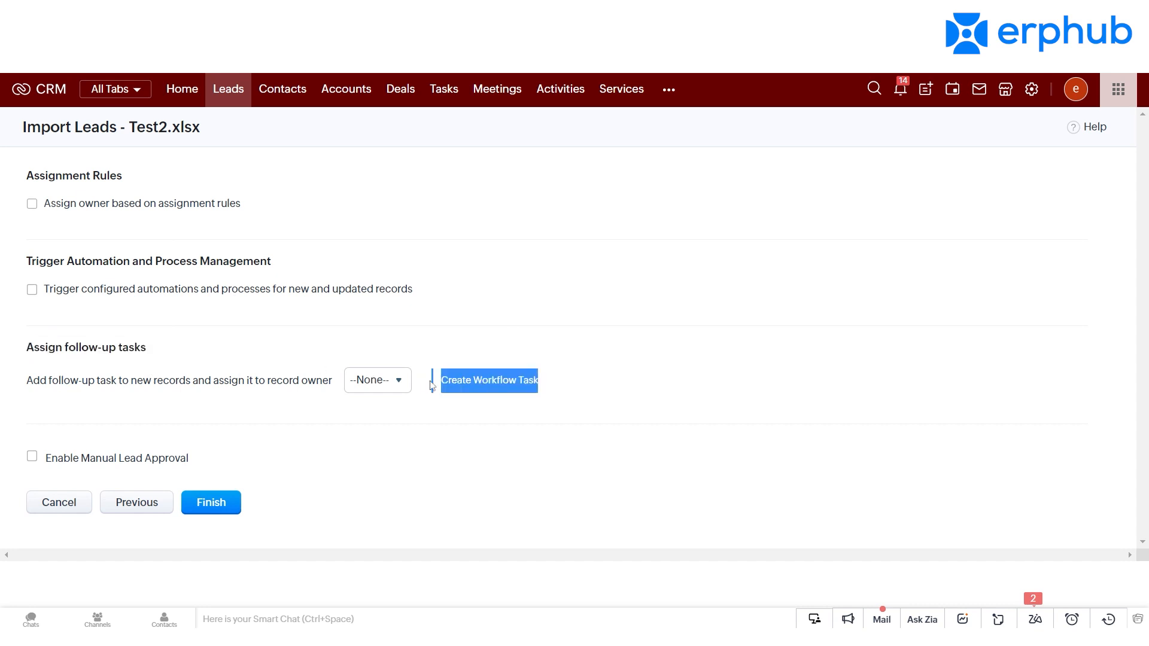
{"action": "left_click", "coordinate": [432, 413]}
{"action": "left_click", "coordinate": [234, 510]}
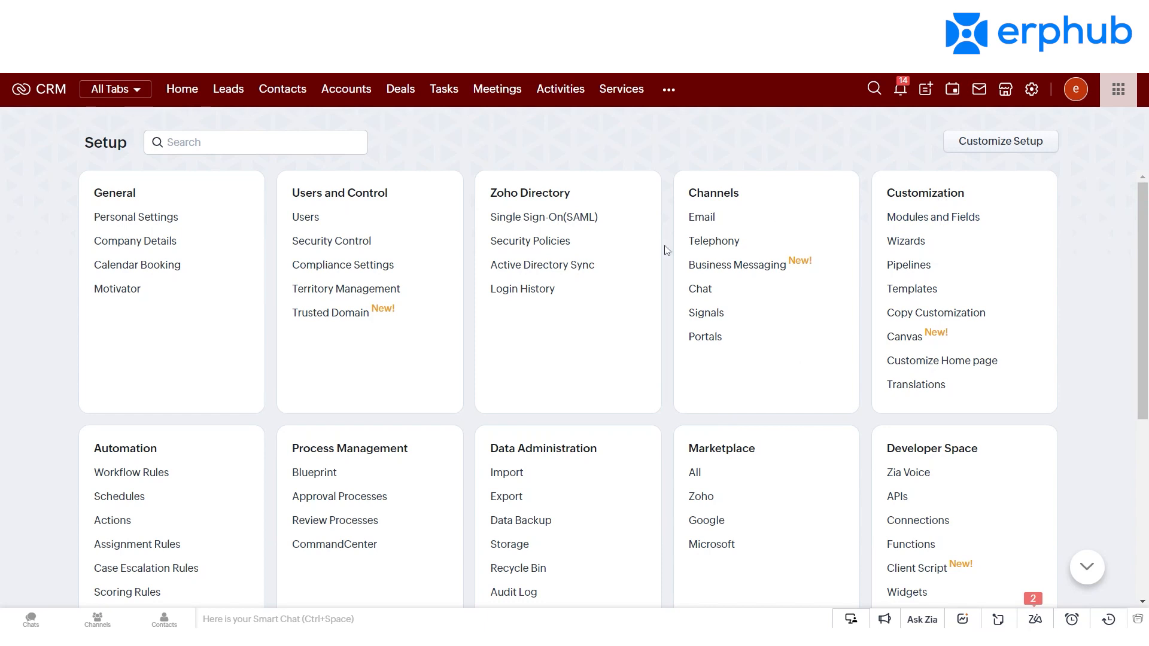
Step: Open the Email channel configuration in Setup and view its compose and email settings
{"action": "left_click", "coordinate": [703, 217]}
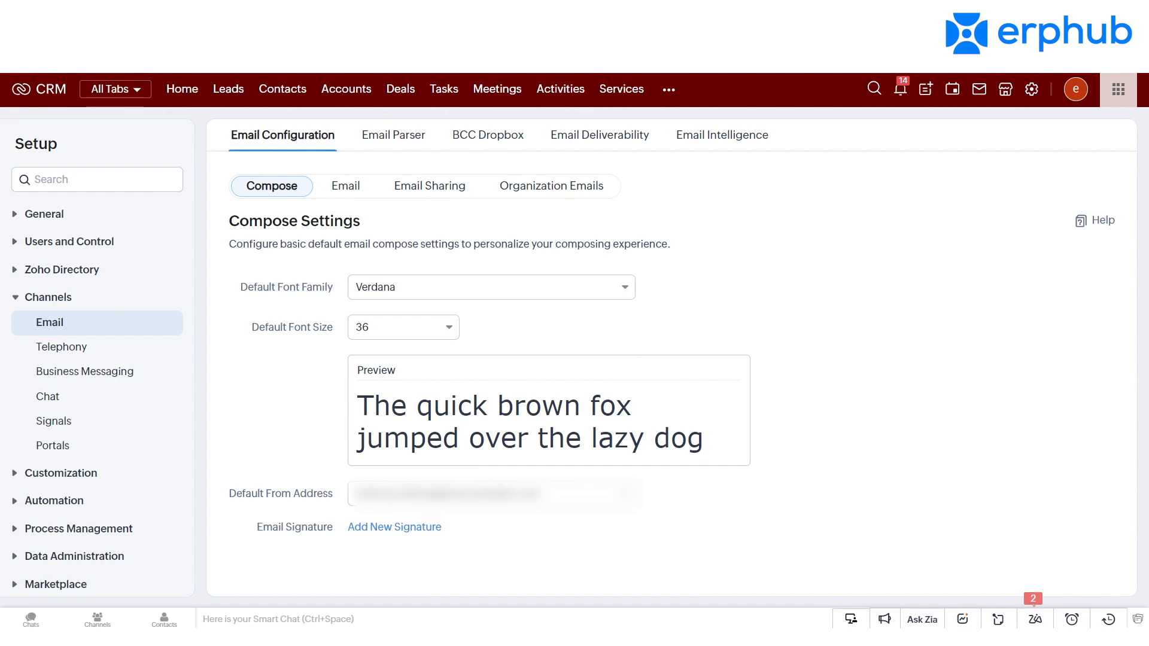
{"action": "left_click", "coordinate": [352, 189]}
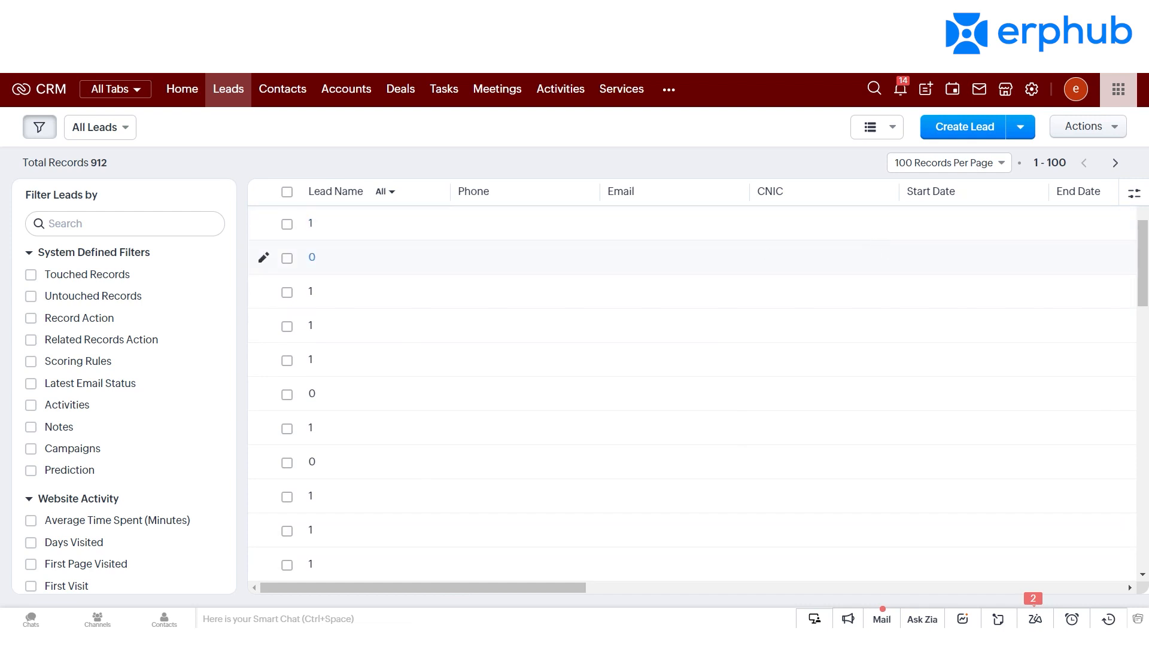
Step: Open the first imported lead in the Leads list and review its detail fields
{"action": "left_click", "coordinate": [311, 226]}
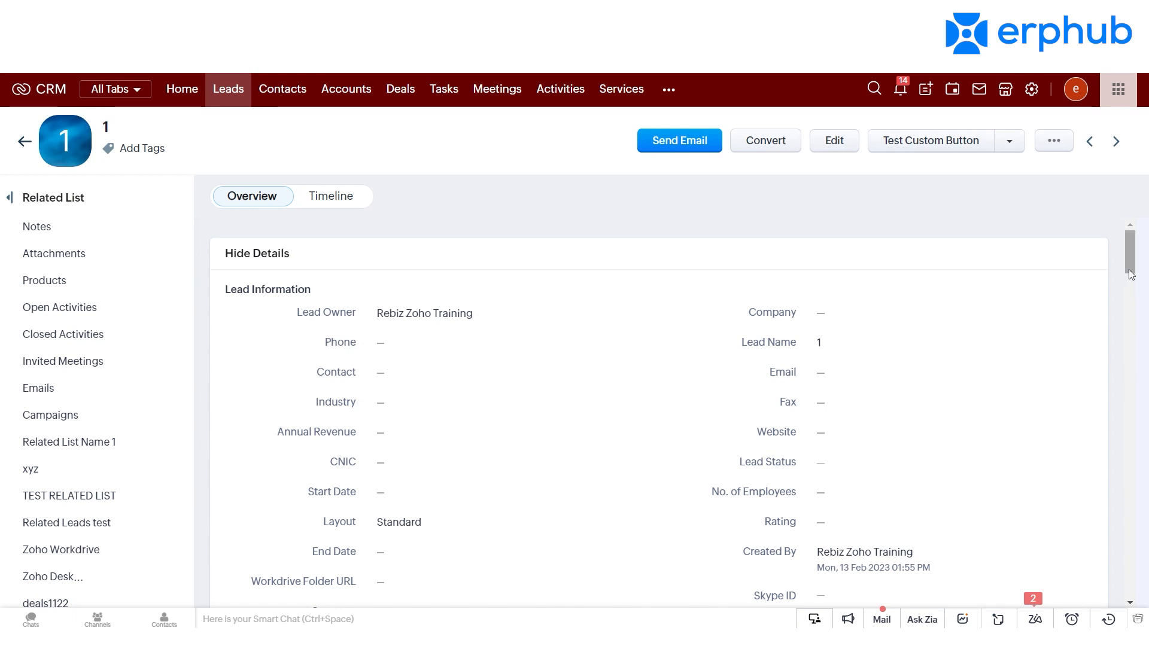
{"action": "scroll", "coordinate": [1131, 275], "scroll_direction": "down", "scroll_amount": 3}
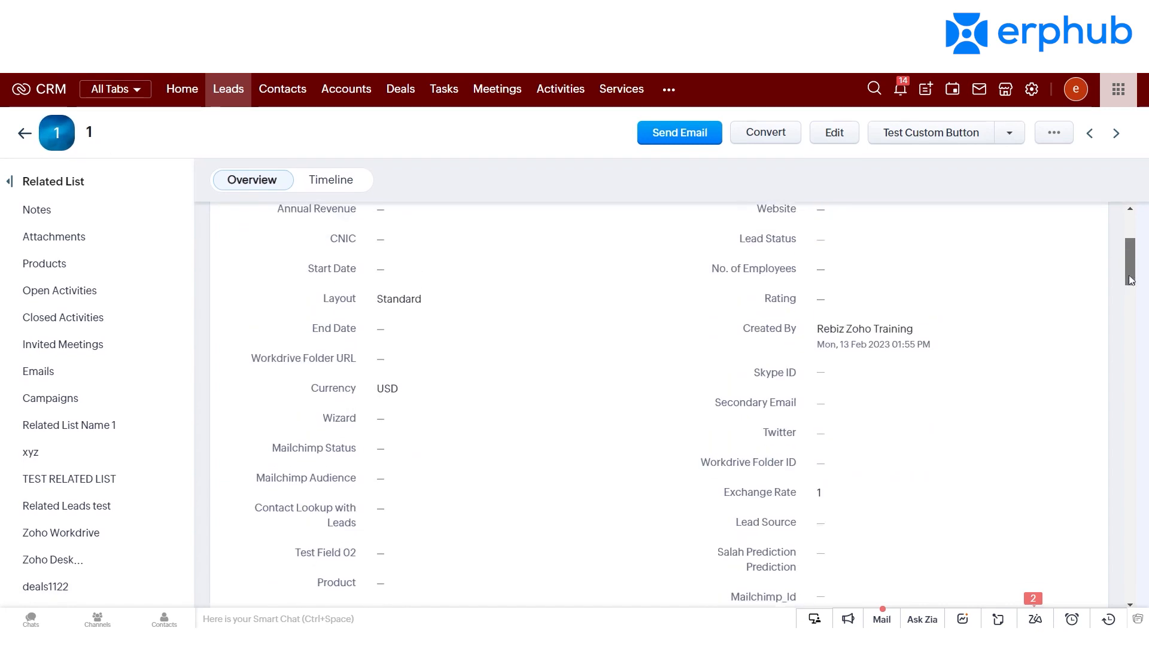
{"action": "scroll", "coordinate": [1132, 275], "scroll_direction": "up", "scroll_amount": 1}
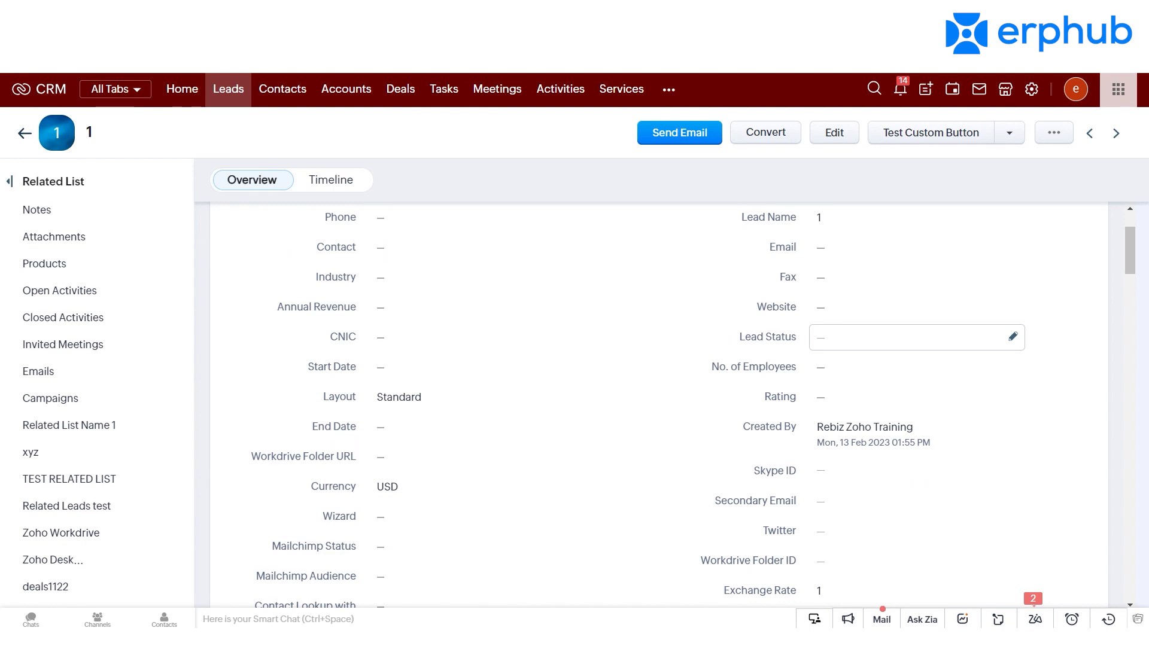
{"action": "left_click_drag", "start_coordinate": [1130, 271], "coordinate": [1133, 295]}
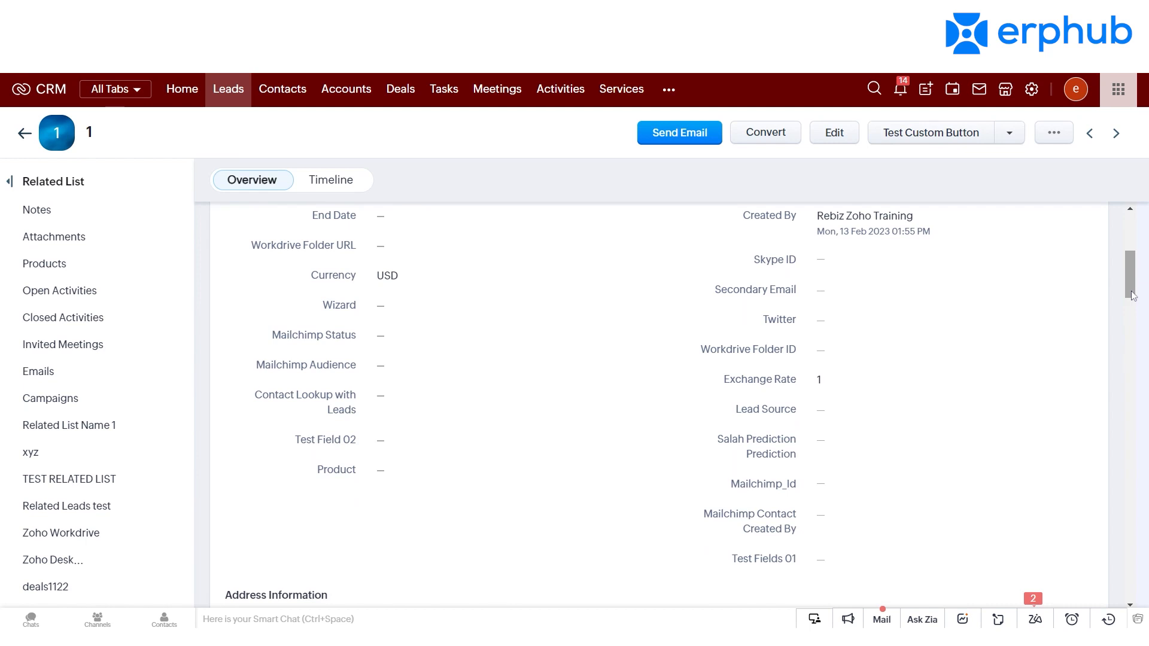
{"action": "left_click_drag", "start_coordinate": [1132, 296], "coordinate": [1143, 250]}
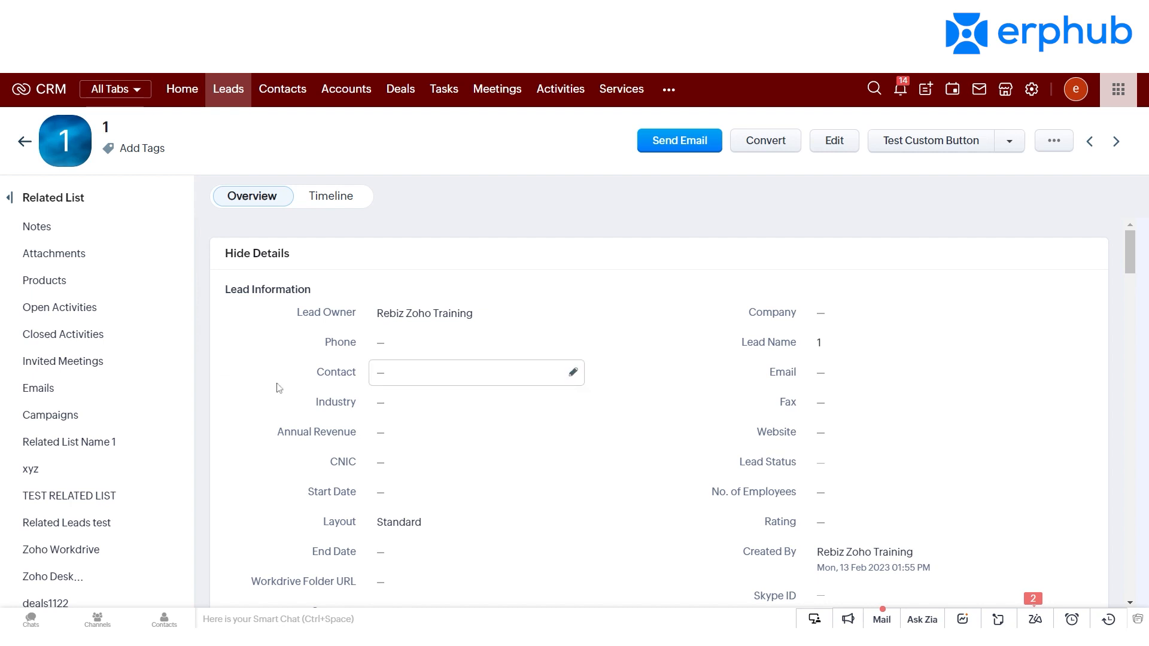
Step: Review the lead's related lists, including Open Activities, Emails and Campaigns, and return to its overview details
{"action": "left_click", "coordinate": [65, 319]}
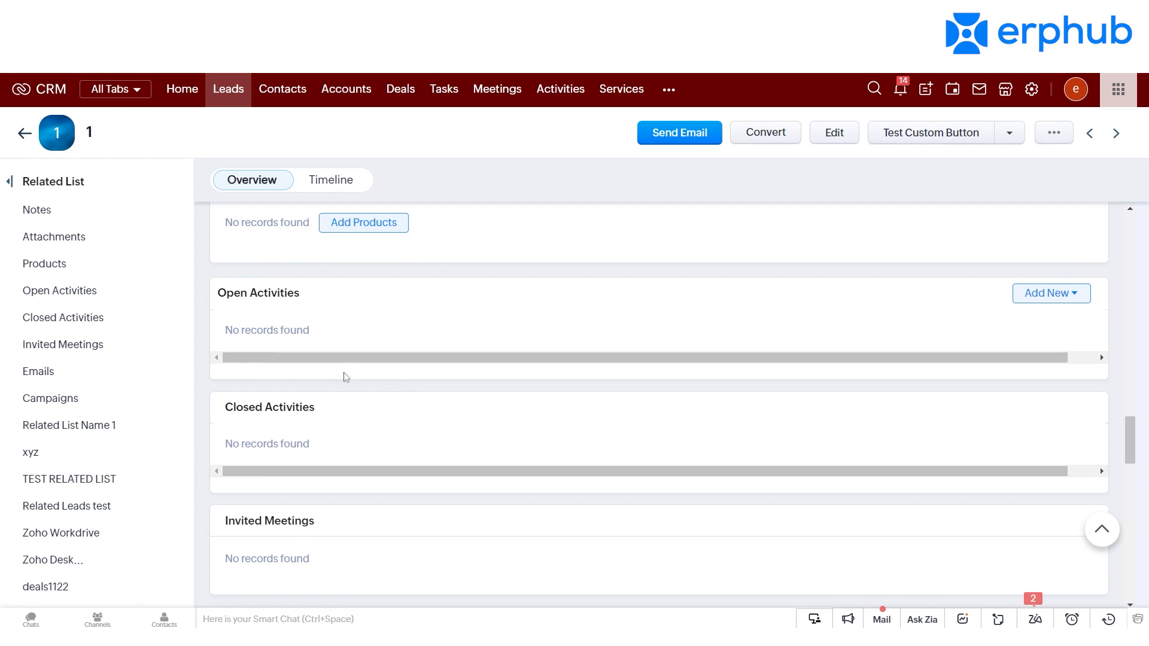
{"action": "left_click", "coordinate": [88, 379]}
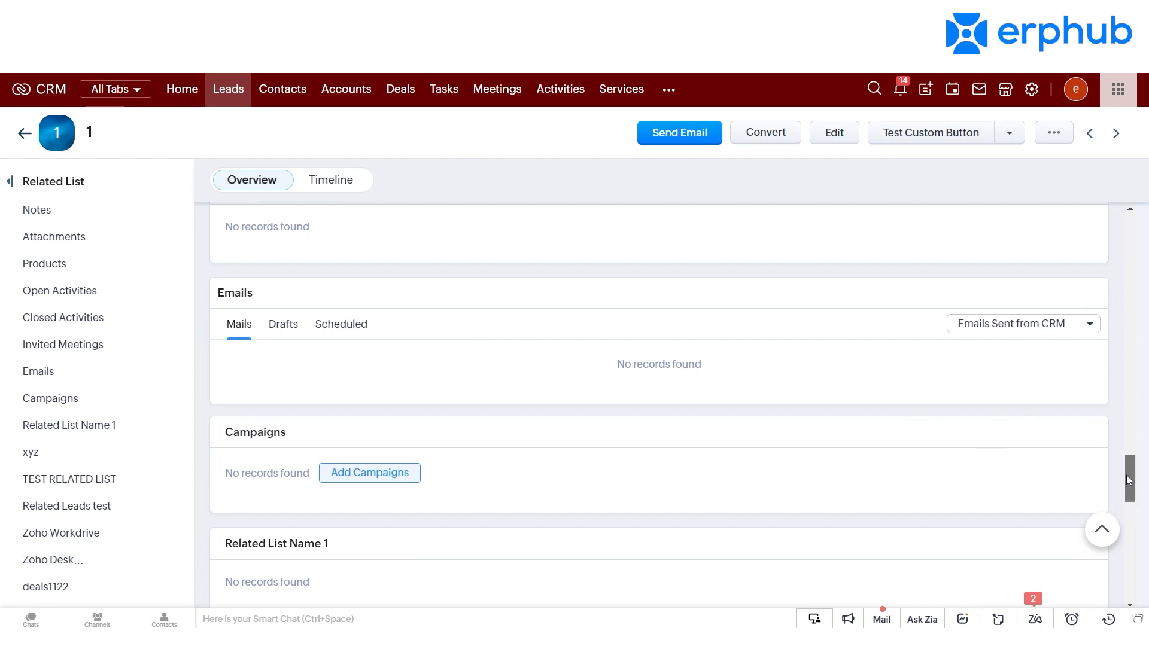
{"action": "left_click_drag", "start_coordinate": [1129, 481], "coordinate": [1126, 495]}
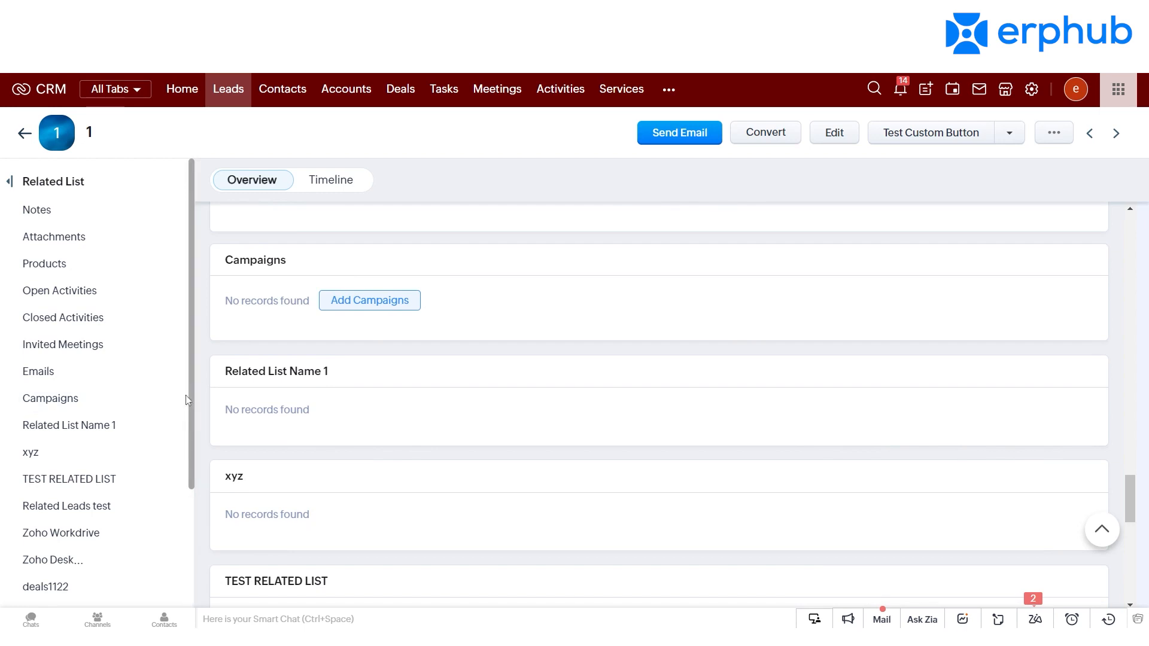
{"action": "left_click_drag", "start_coordinate": [191, 410], "coordinate": [257, 285]}
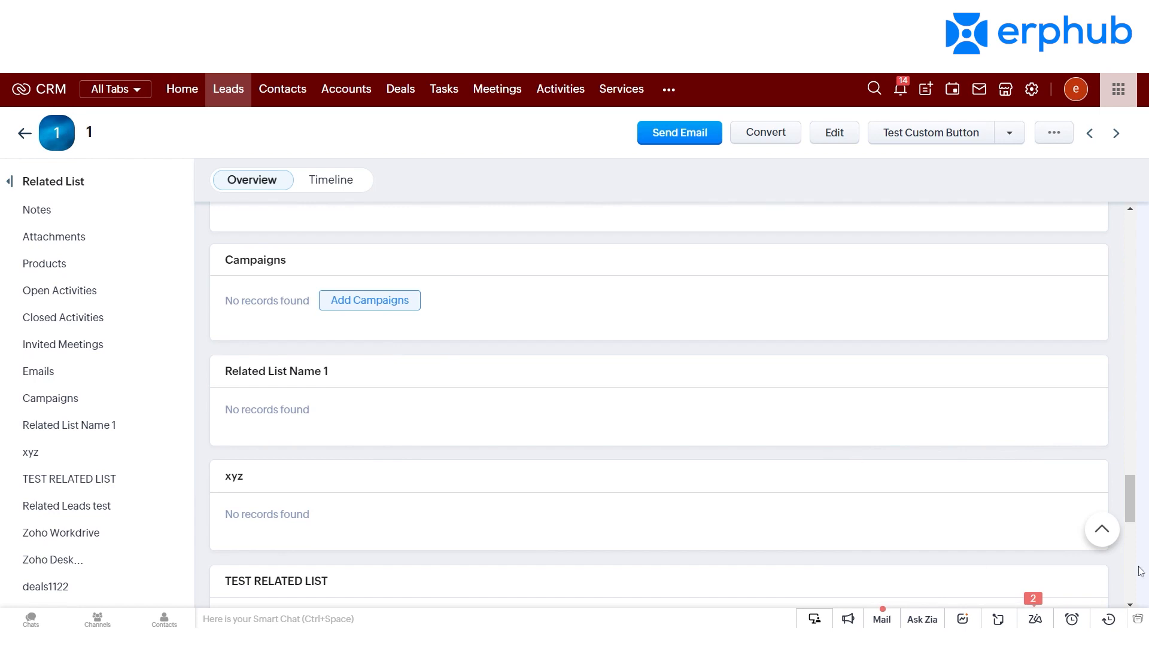
{"action": "left_click_drag", "start_coordinate": [1131, 498], "coordinate": [1078, 180]}
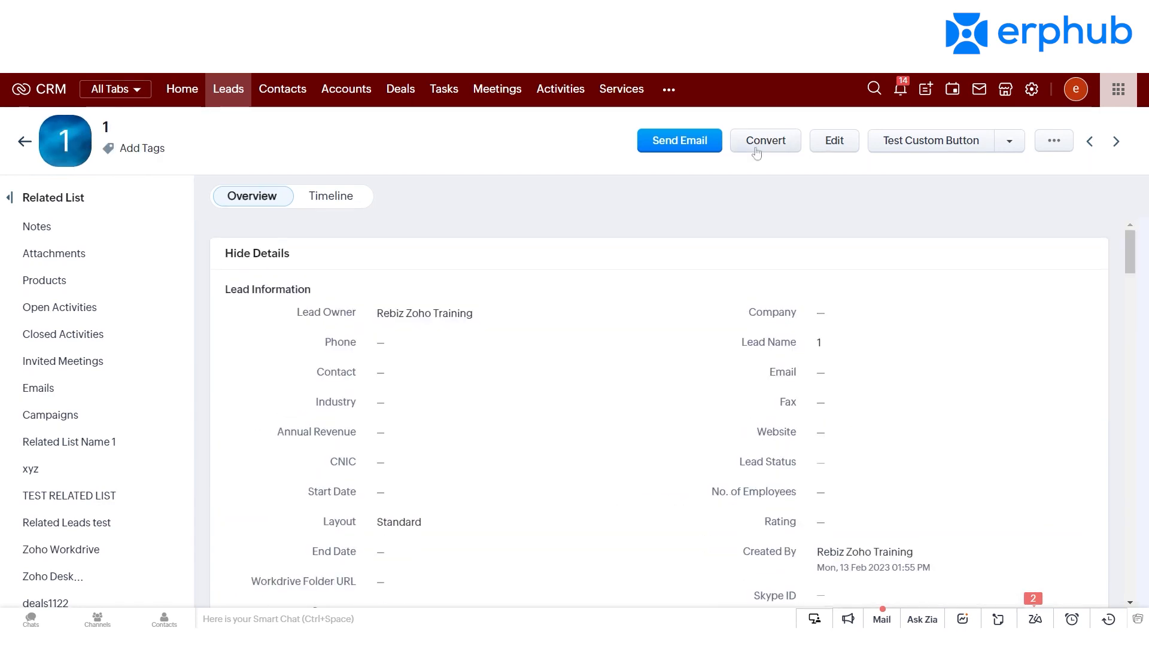
Step: Open the conversion form for the lead and choose to create a new deal for the contact
{"action": "left_click", "coordinate": [756, 149]}
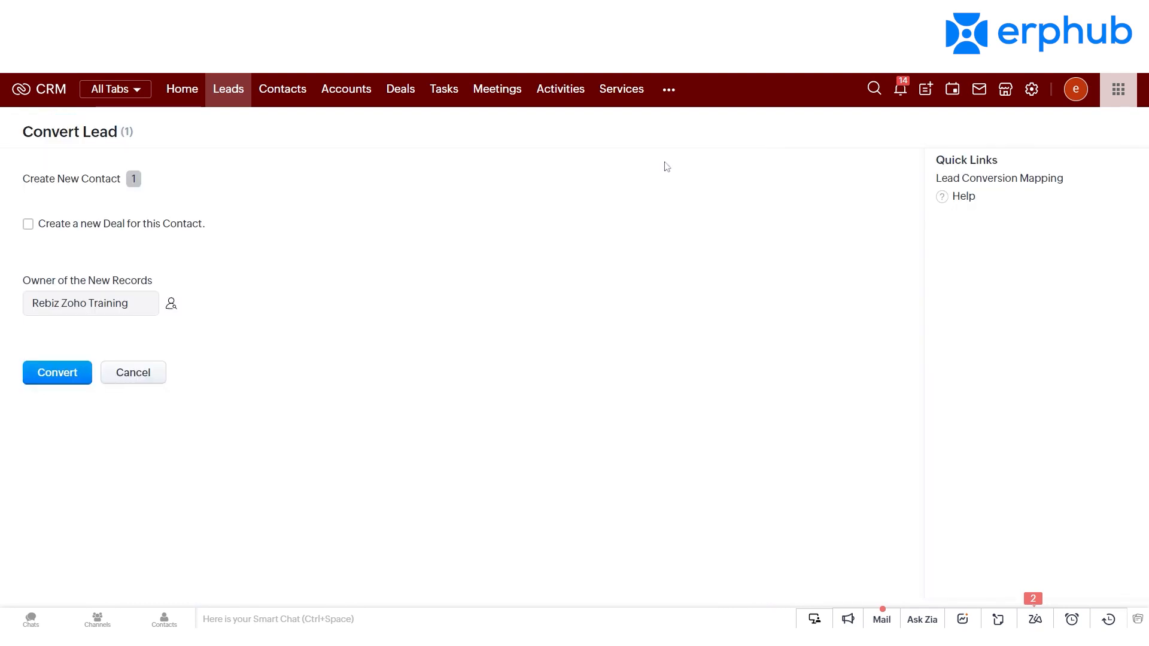
{"action": "left_click", "coordinate": [28, 224]}
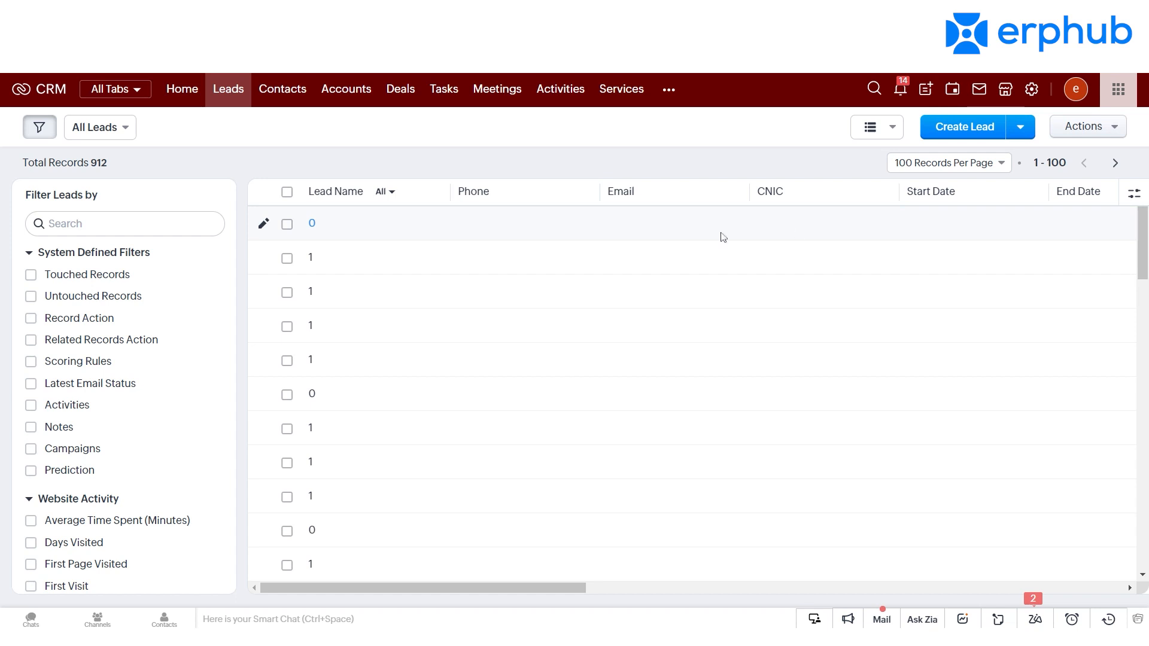
Step: Start a new custom view for Leads and name it testing
{"action": "left_click", "coordinate": [114, 130]}
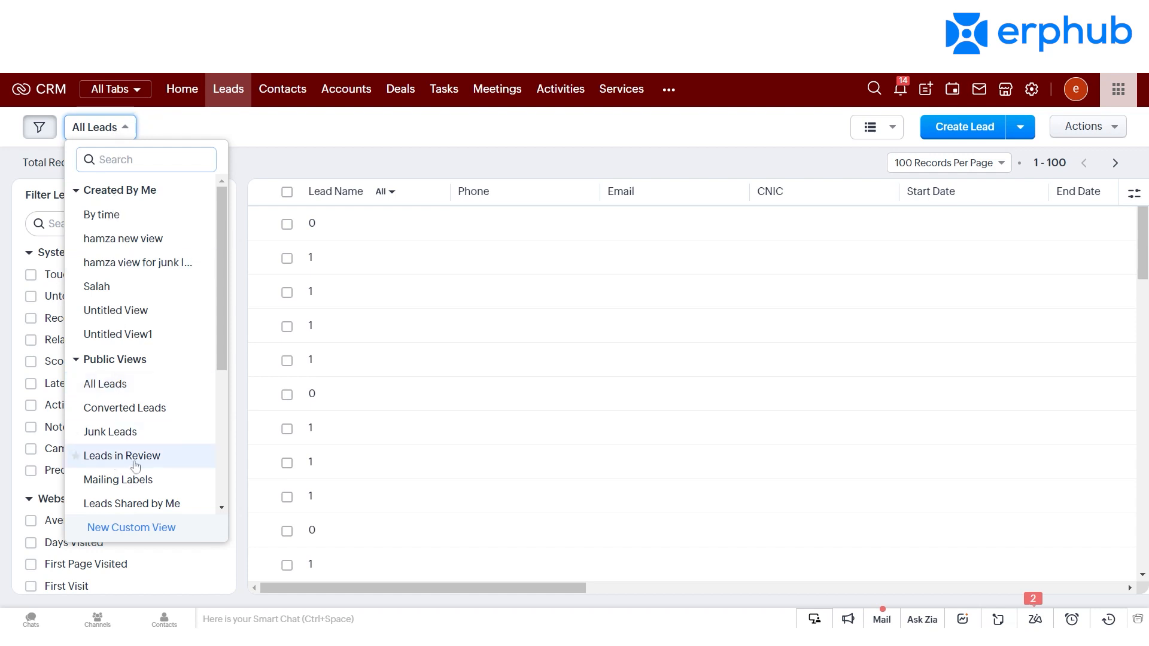
{"action": "left_click", "coordinate": [144, 536]}
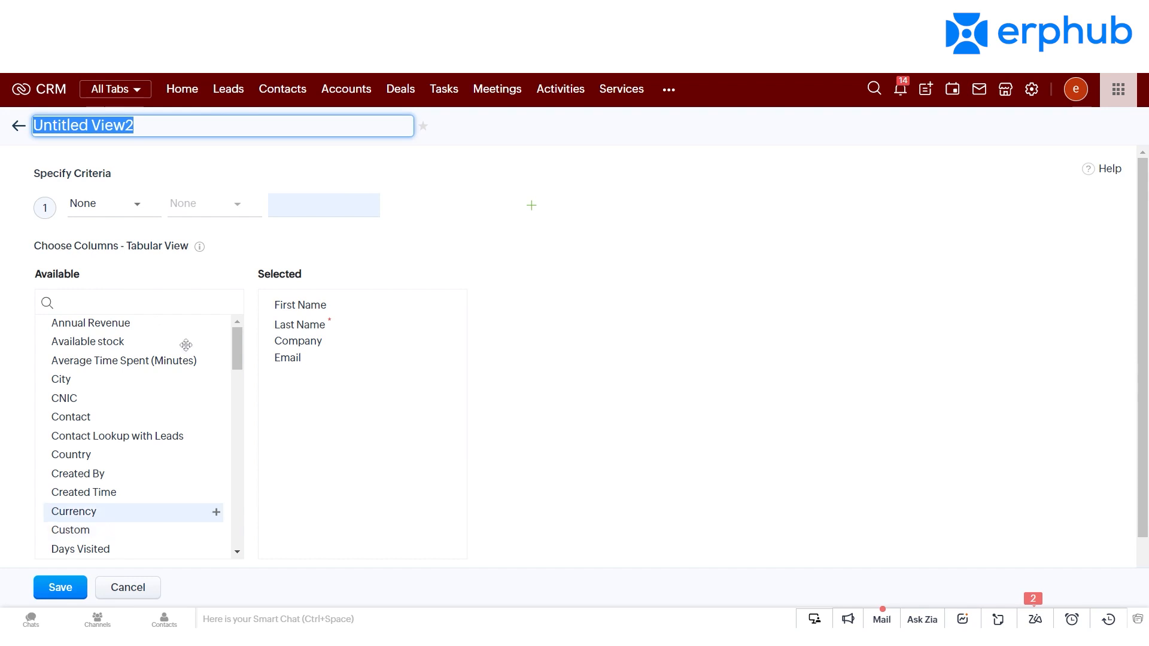
{"action": "type", "text": "testing"}
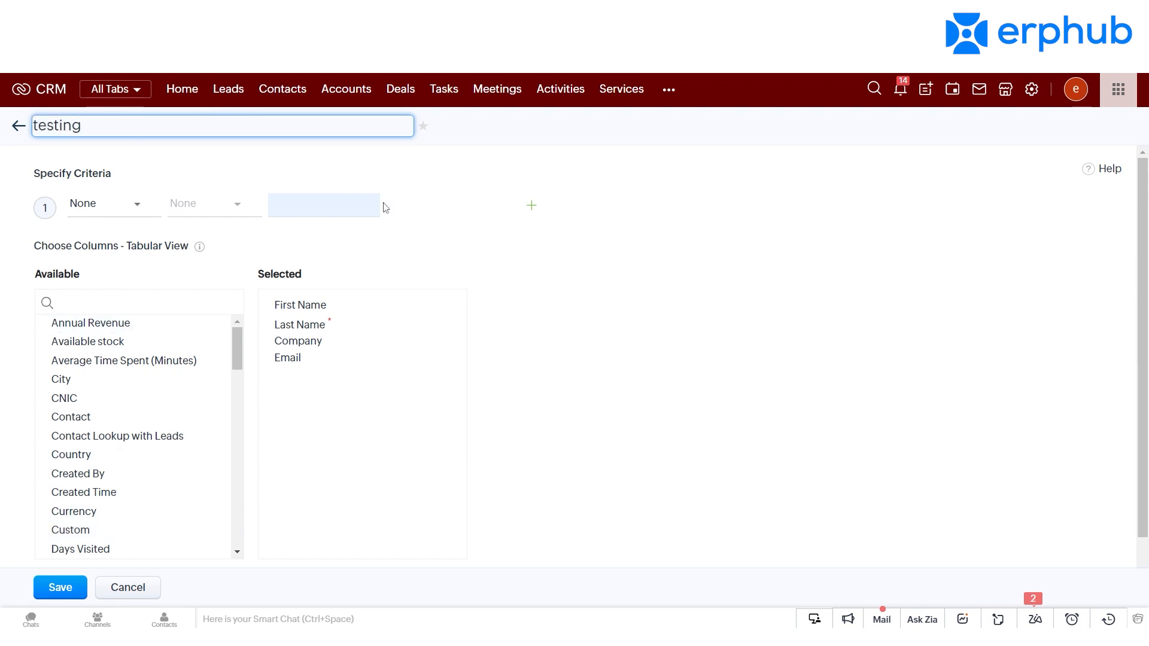
{"action": "left_click", "coordinate": [635, 300]}
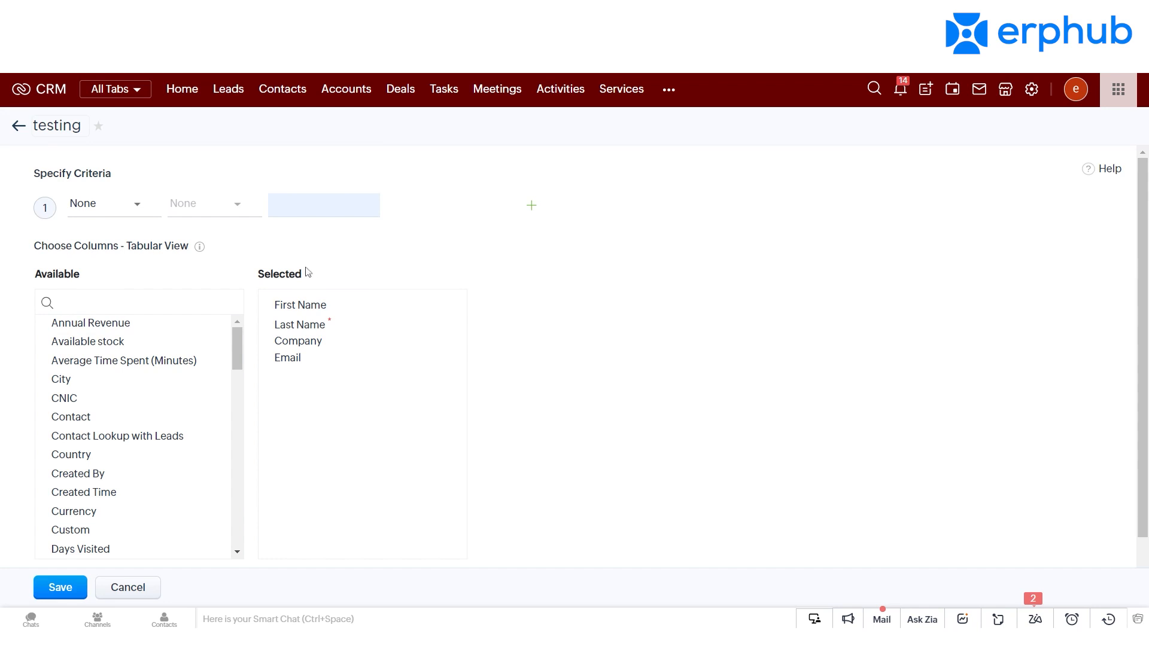
Step: Set the custom view's criteria to Lead Source is Chat
{"action": "left_click", "coordinate": [120, 214]}
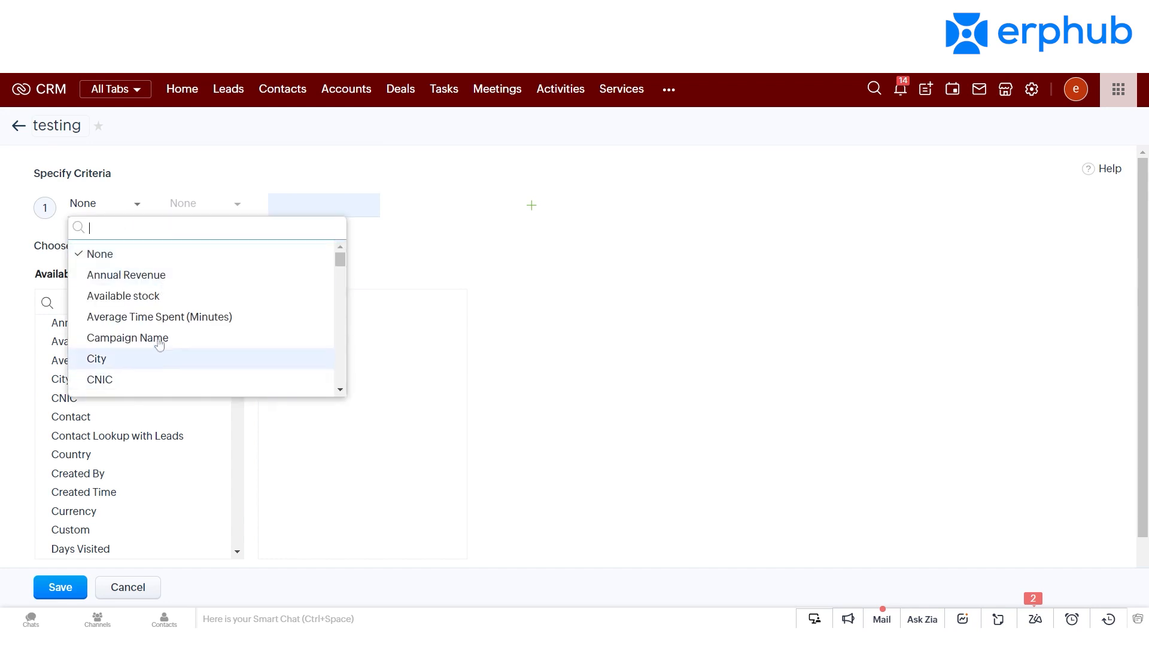
{"action": "type", "text": "lead"}
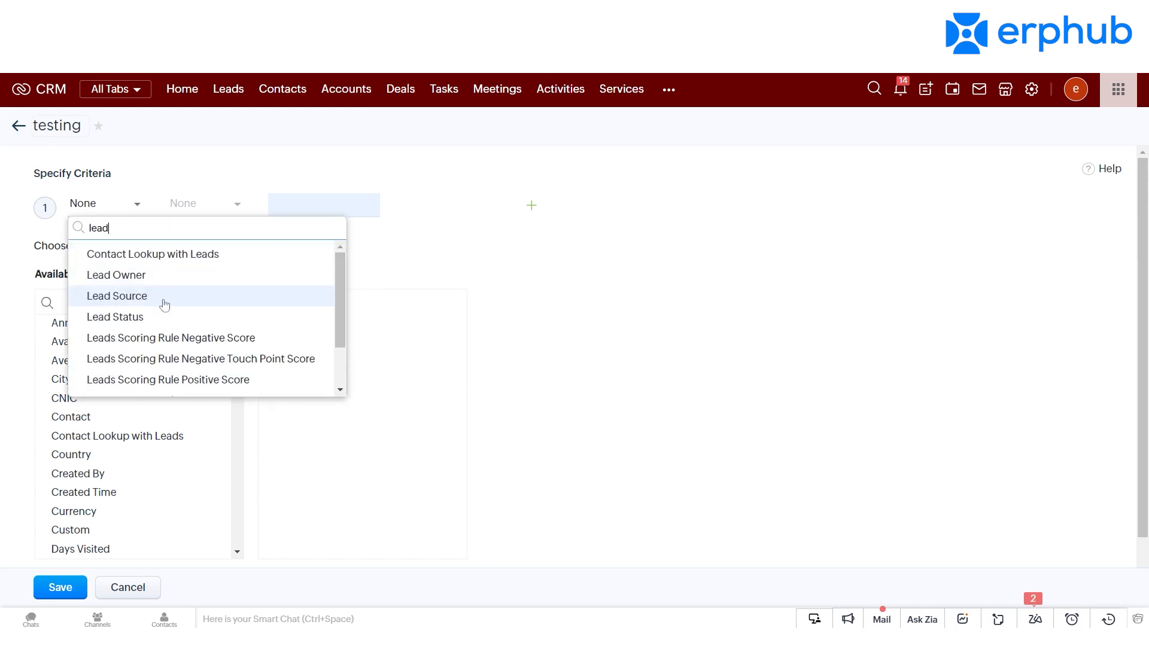
{"action": "left_click", "coordinate": [117, 296]}
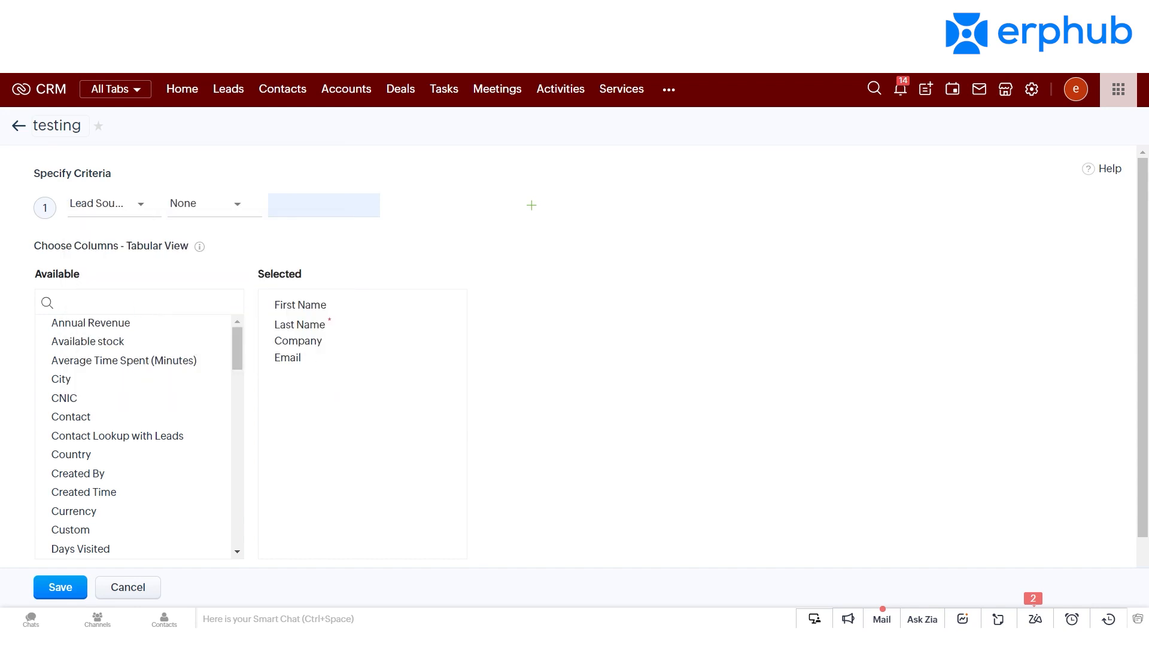
{"action": "left_click", "coordinate": [216, 204]}
{"action": "left_click", "coordinate": [219, 252]}
{"action": "left_click", "coordinate": [311, 206]}
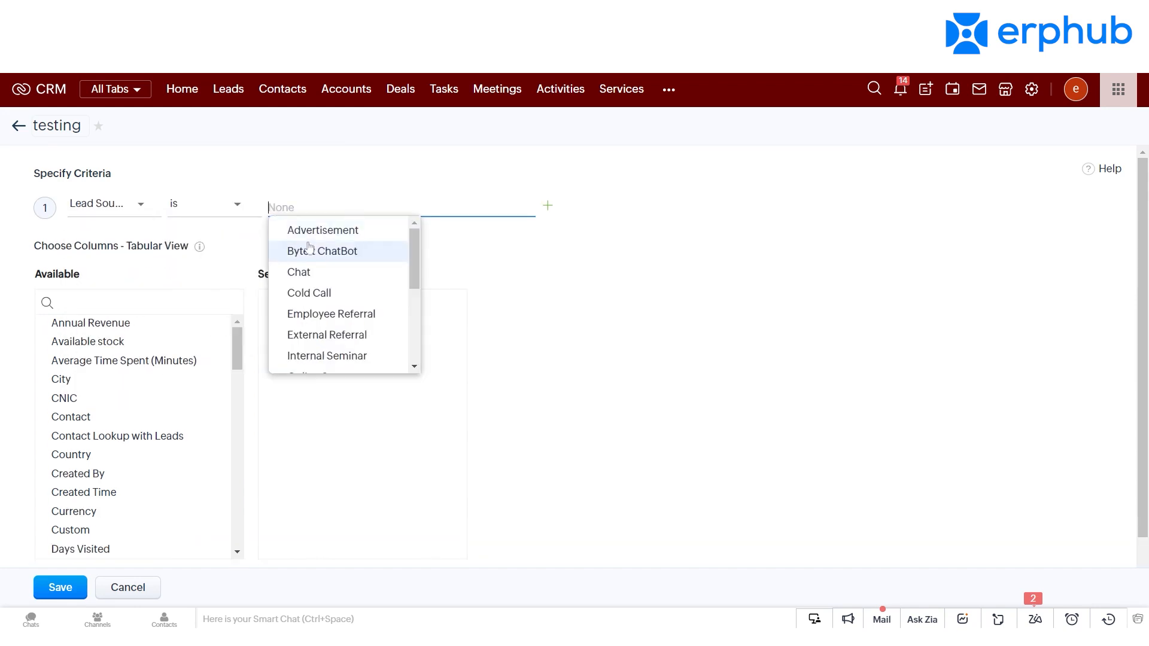
{"action": "left_click", "coordinate": [303, 272]}
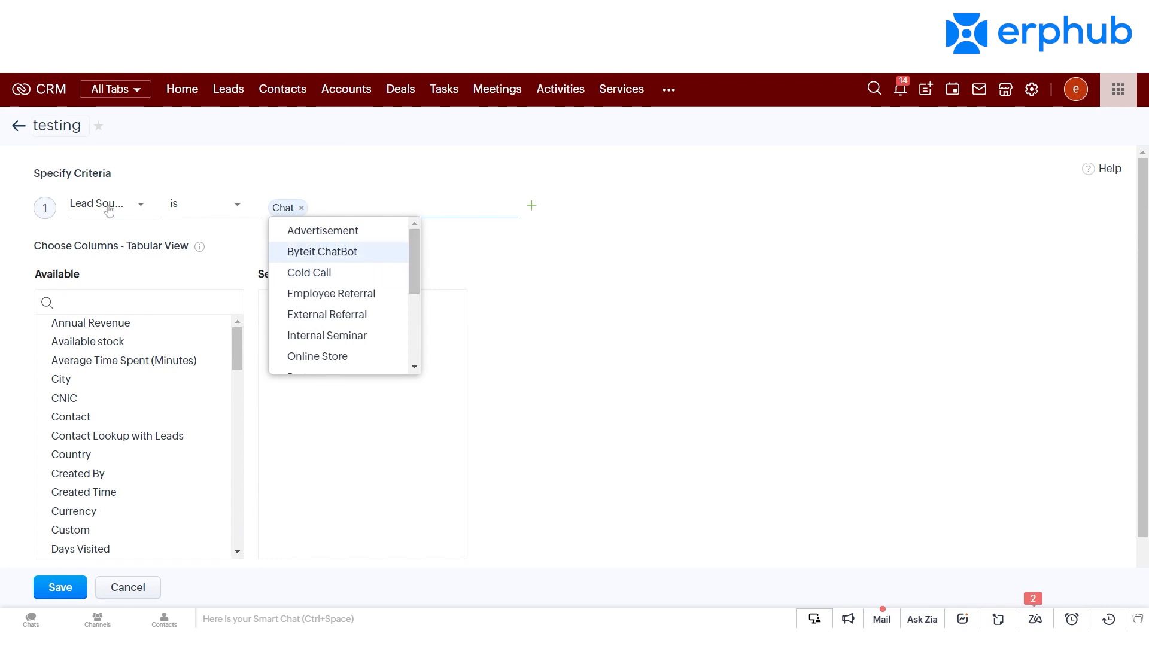
{"action": "left_click", "coordinate": [135, 219]}
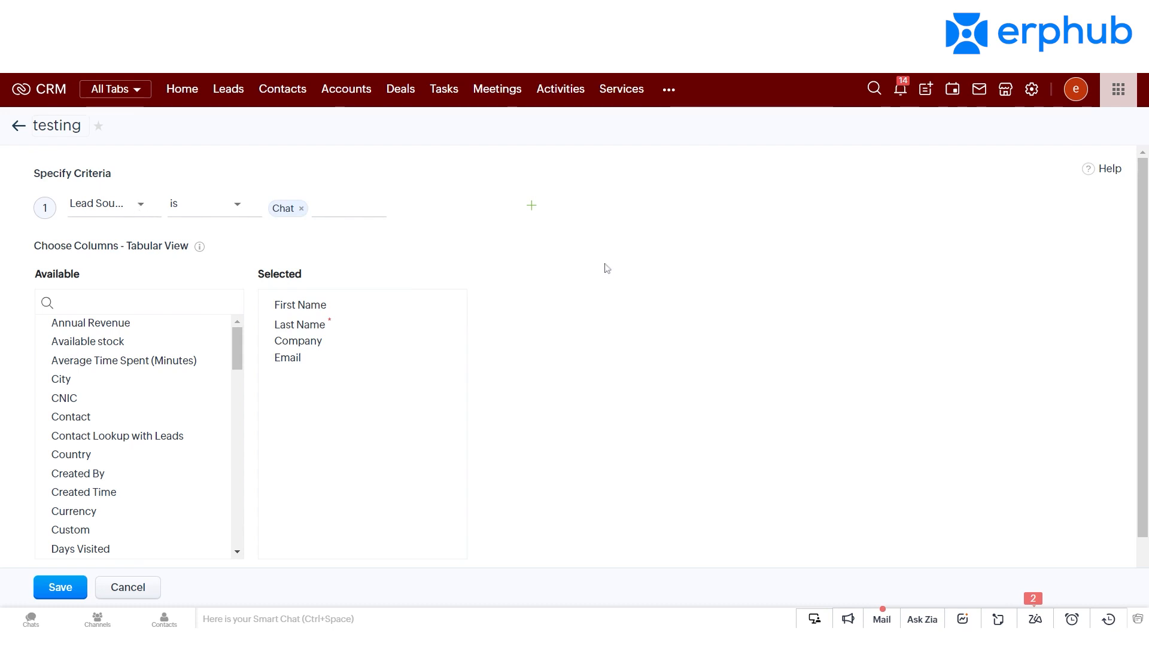
Step: Review the available columns, keep the selected ones and sharing with Only me, and save the custom view
{"action": "scroll", "coordinate": [858, 262], "scroll_direction": "down", "scroll_amount": 1}
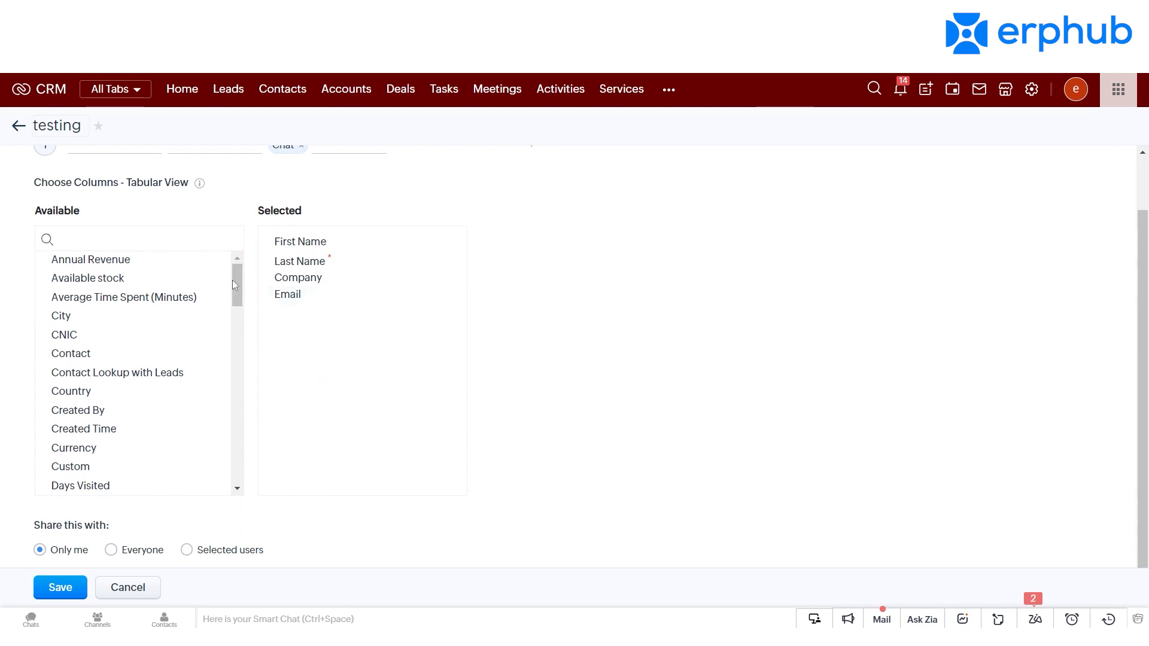
{"action": "scroll", "coordinate": [237, 292], "scroll_direction": "down", "scroll_amount": 1}
{"action": "left_click_drag", "start_coordinate": [243, 320], "coordinate": [237, 282]}
{"action": "scroll", "coordinate": [234, 263], "scroll_direction": "up", "scroll_amount": 1}
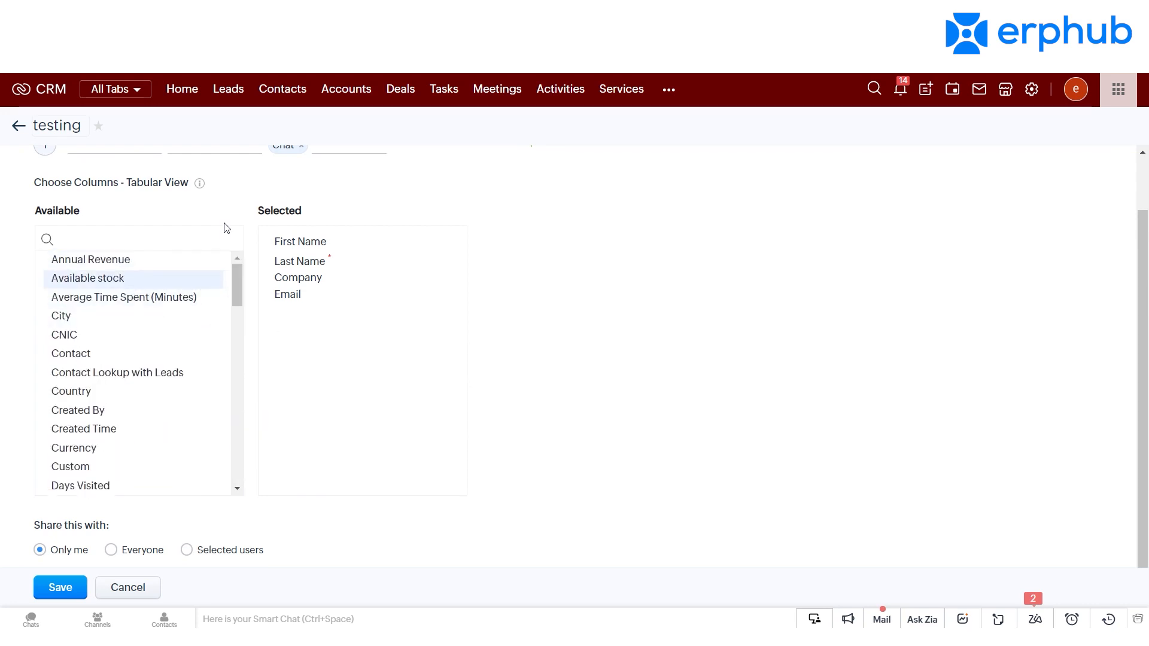
{"action": "scroll", "coordinate": [1146, 282], "scroll_direction": "up", "scroll_amount": 1}
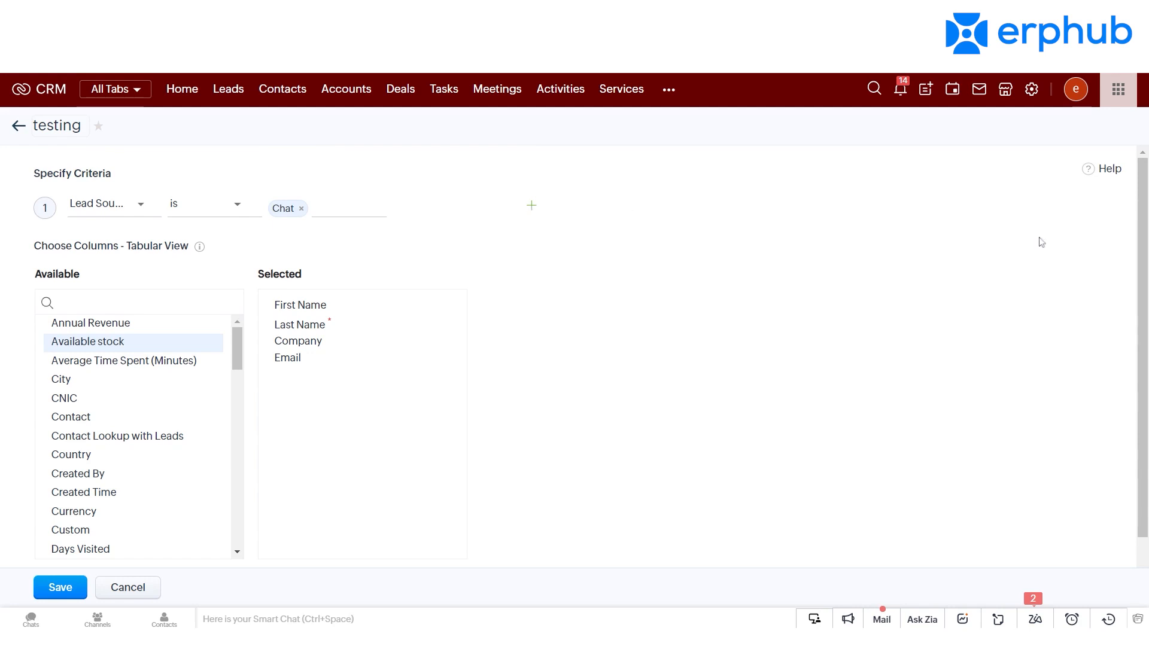
{"action": "scroll", "coordinate": [1036, 329], "scroll_direction": "down", "scroll_amount": 2}
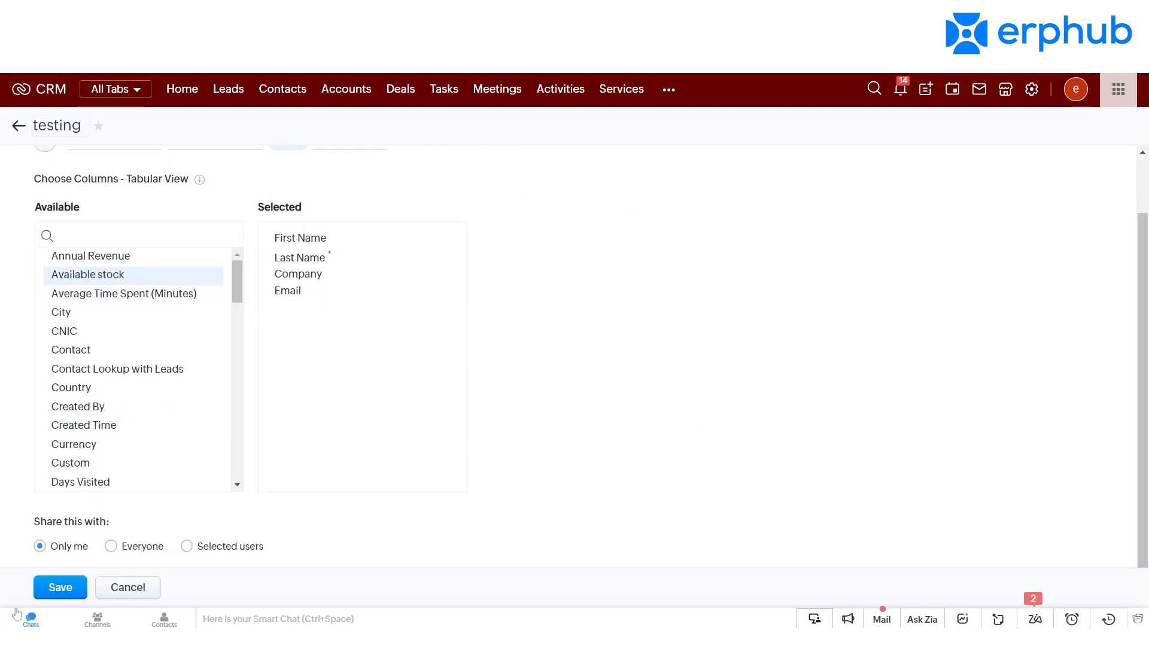
{"action": "left_click", "coordinate": [60, 587]}
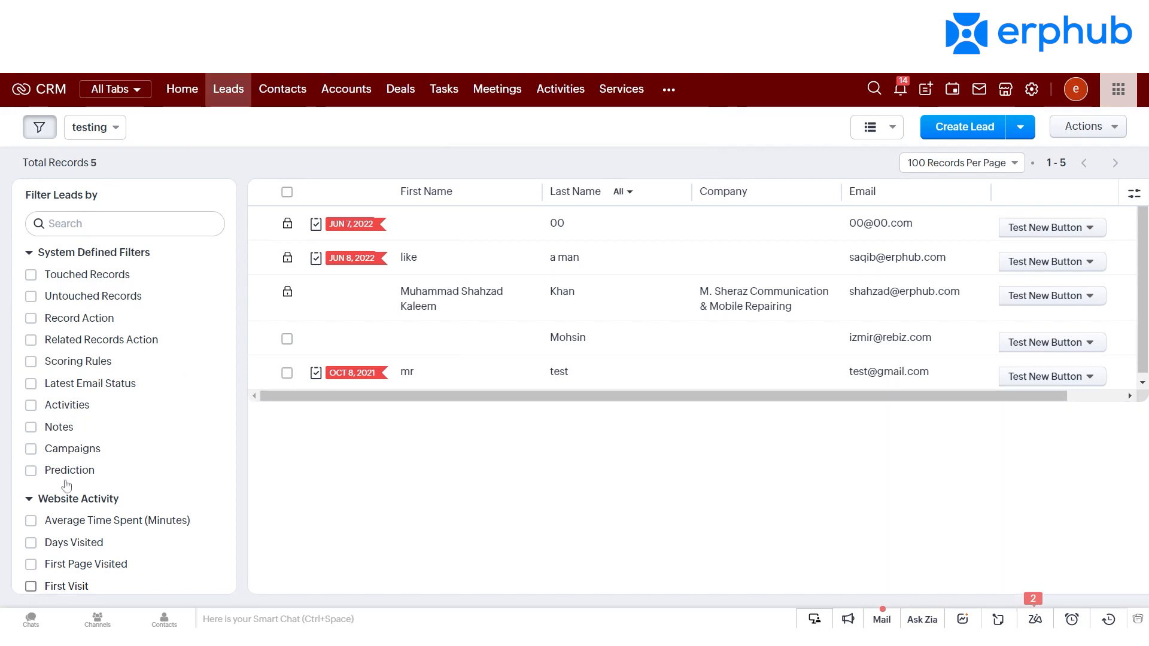
Step: Look through the created and public views available for Leads
{"action": "left_click", "coordinate": [113, 133]}
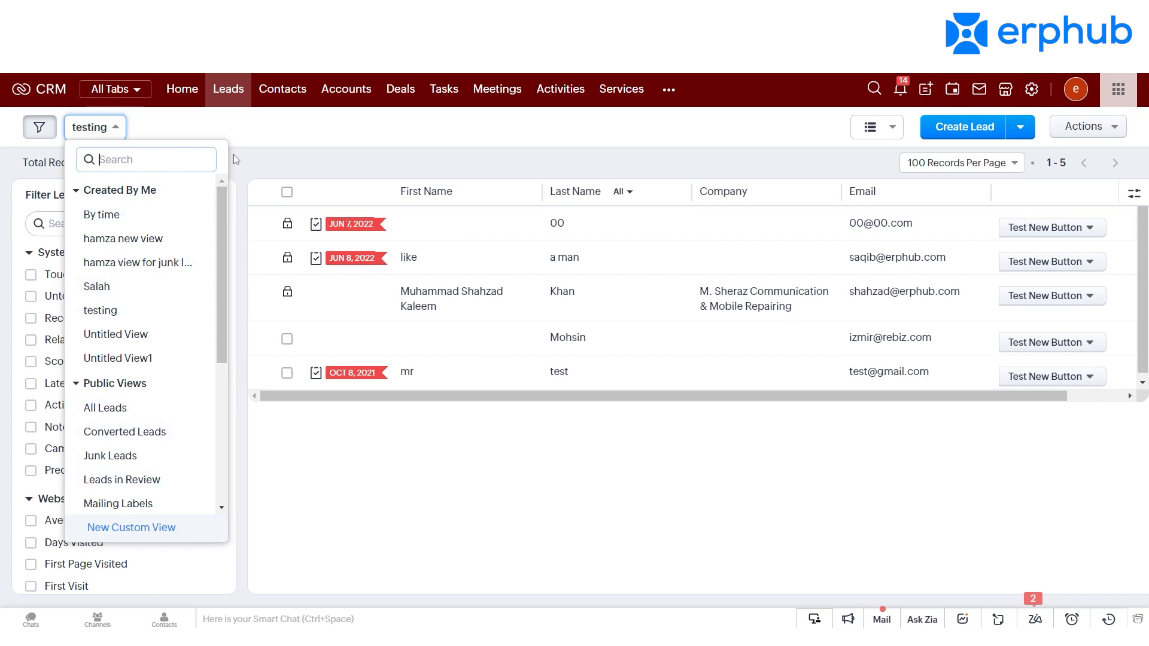
{"action": "left_click", "coordinate": [321, 142]}
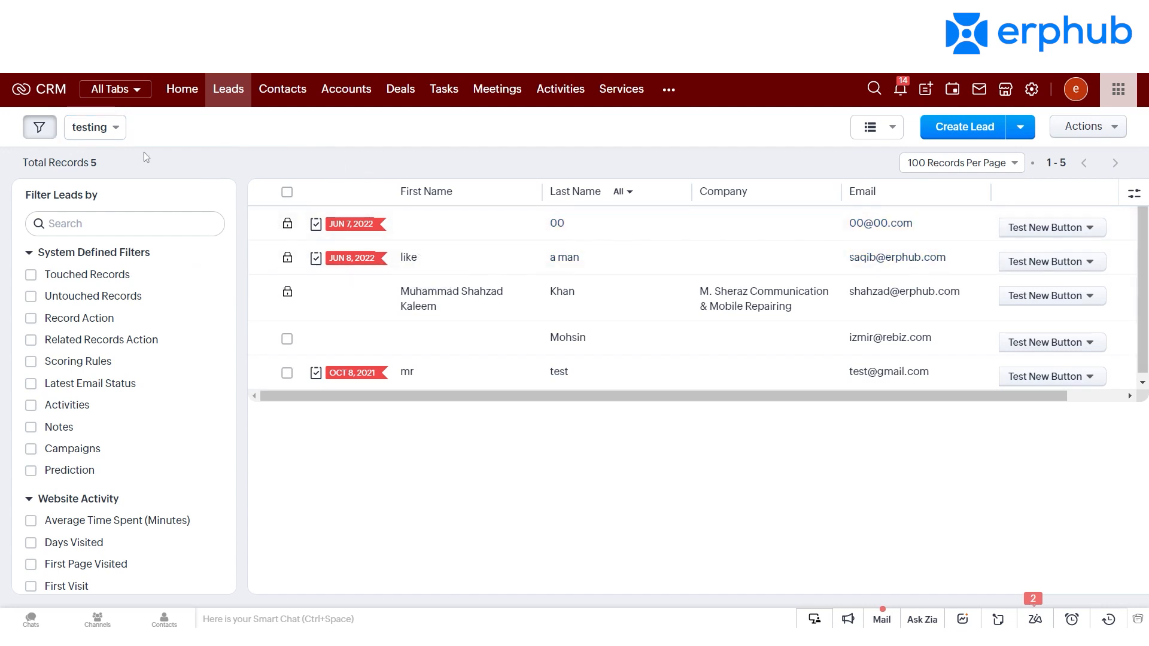
{"action": "left_click", "coordinate": [93, 128]}
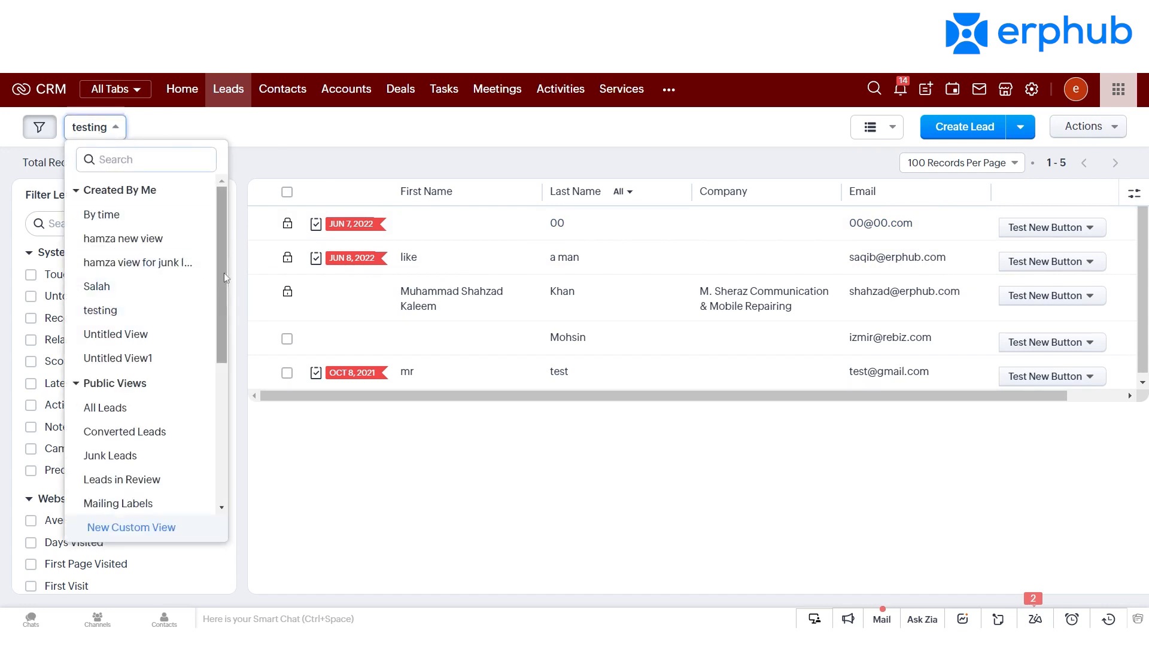
{"action": "scroll", "coordinate": [222, 308], "scroll_direction": "down", "scroll_amount": 2}
{"action": "left_click_drag", "start_coordinate": [222, 307], "coordinate": [229, 461]}
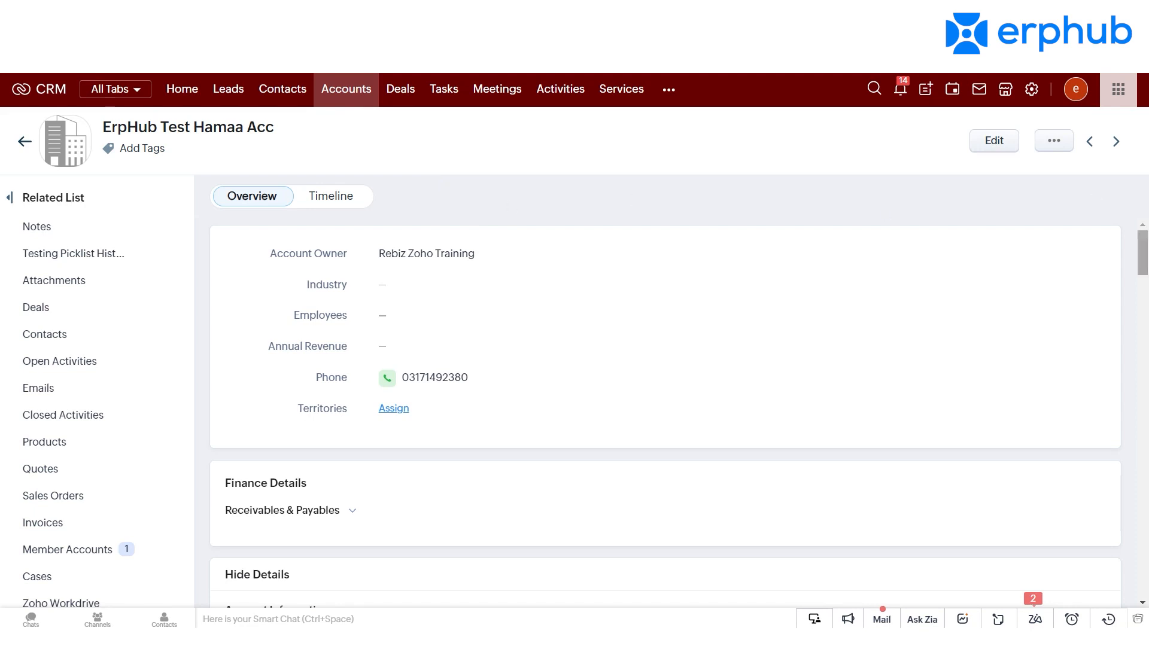
Step: Review the open account record's details and its related lists, including notes, attachments and deals
{"action": "scroll", "coordinate": [1142, 251], "scroll_direction": "down", "scroll_amount": 3}
{"action": "scroll", "coordinate": [659, 407], "scroll_direction": "down", "scroll_amount": 6}
{"action": "scroll", "coordinate": [659, 407], "scroll_direction": "up", "scroll_amount": 5}
{"action": "scroll", "coordinate": [658, 407], "scroll_direction": "up", "scroll_amount": 3}
{"action": "left_click_drag", "start_coordinate": [1144, 258], "coordinate": [1146, 299]}
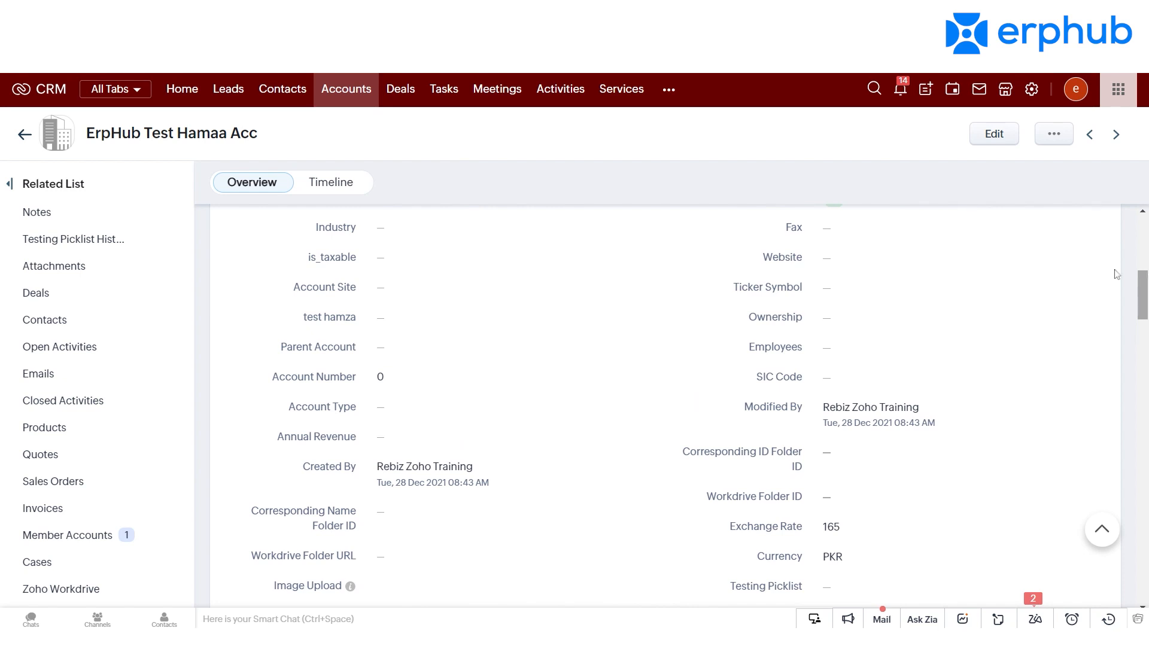
{"action": "scroll", "coordinate": [665, 408], "scroll_direction": "down", "scroll_amount": 8}
{"action": "scroll", "coordinate": [665, 409], "scroll_direction": "down", "scroll_amount": 9}
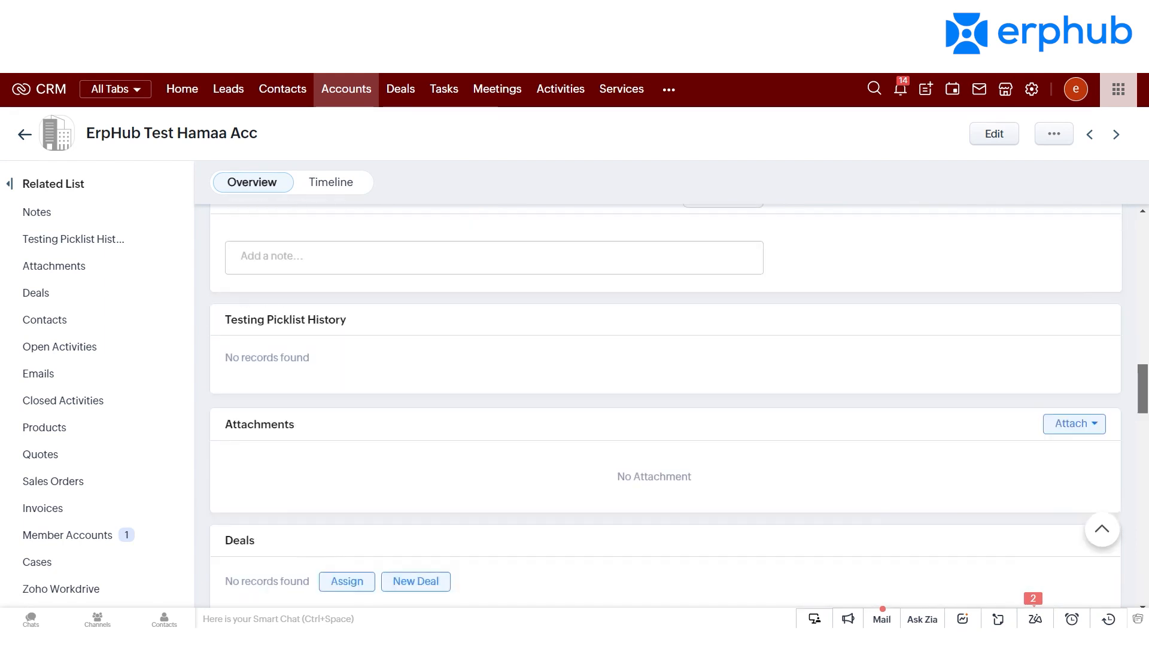
{"action": "scroll", "coordinate": [665, 408], "scroll_direction": "down", "scroll_amount": 1}
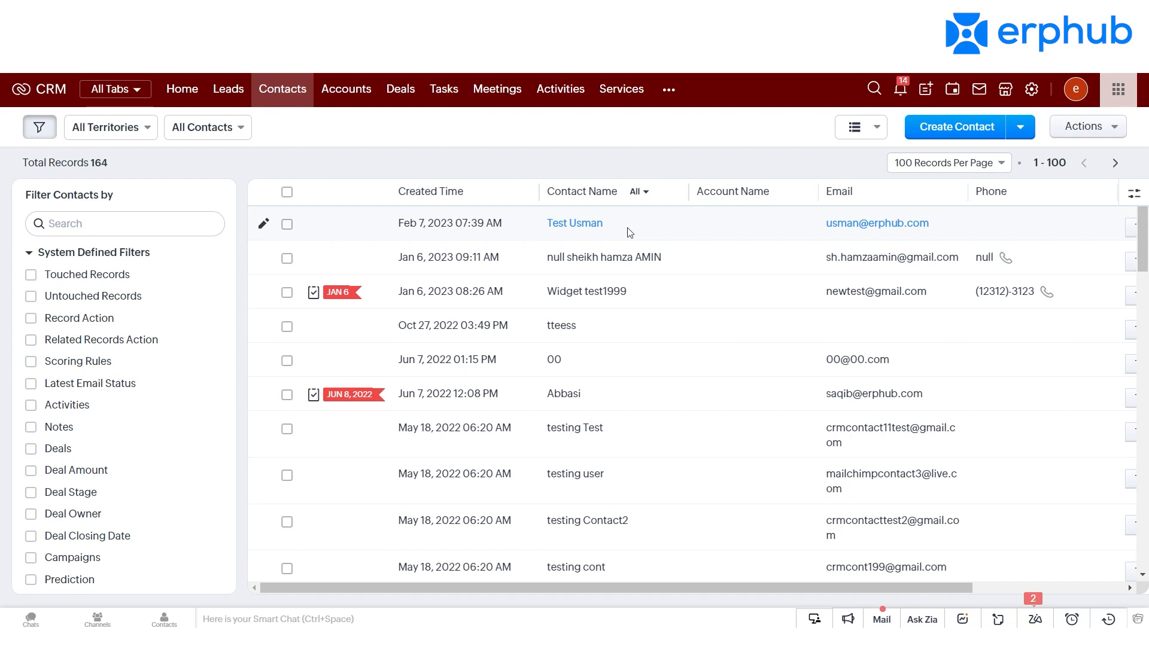
Step: Open the first contact in the Contacts list and review its details and Deals related list
{"action": "left_click", "coordinate": [589, 232]}
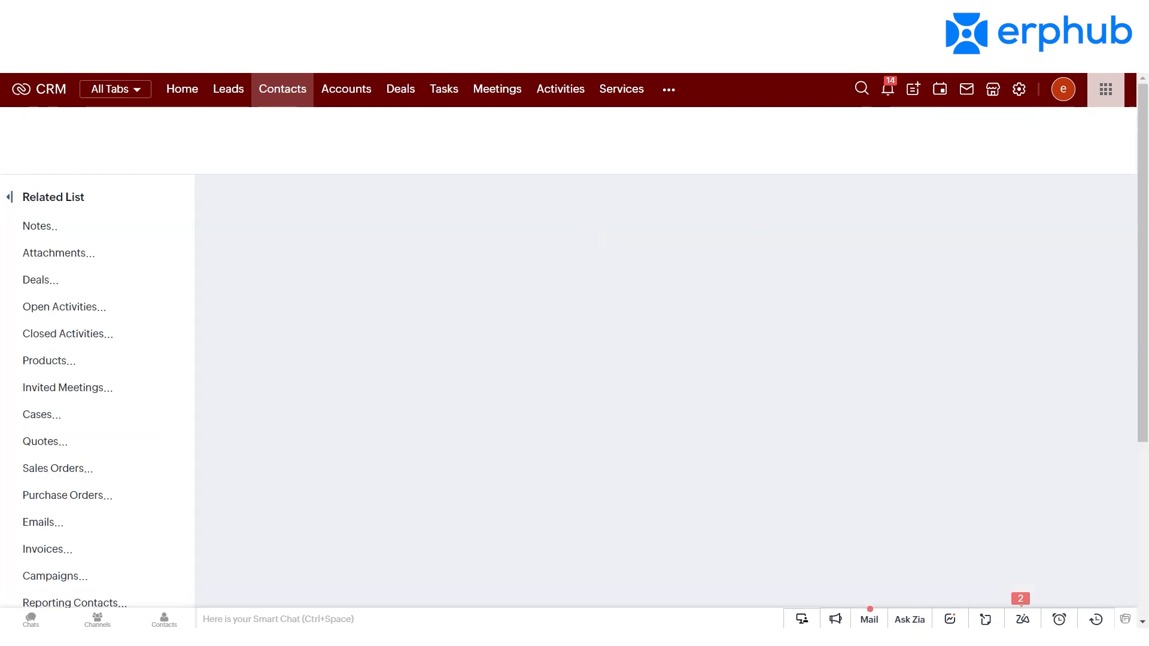
{"action": "scroll", "coordinate": [1130, 250], "scroll_direction": "down", "scroll_amount": 4}
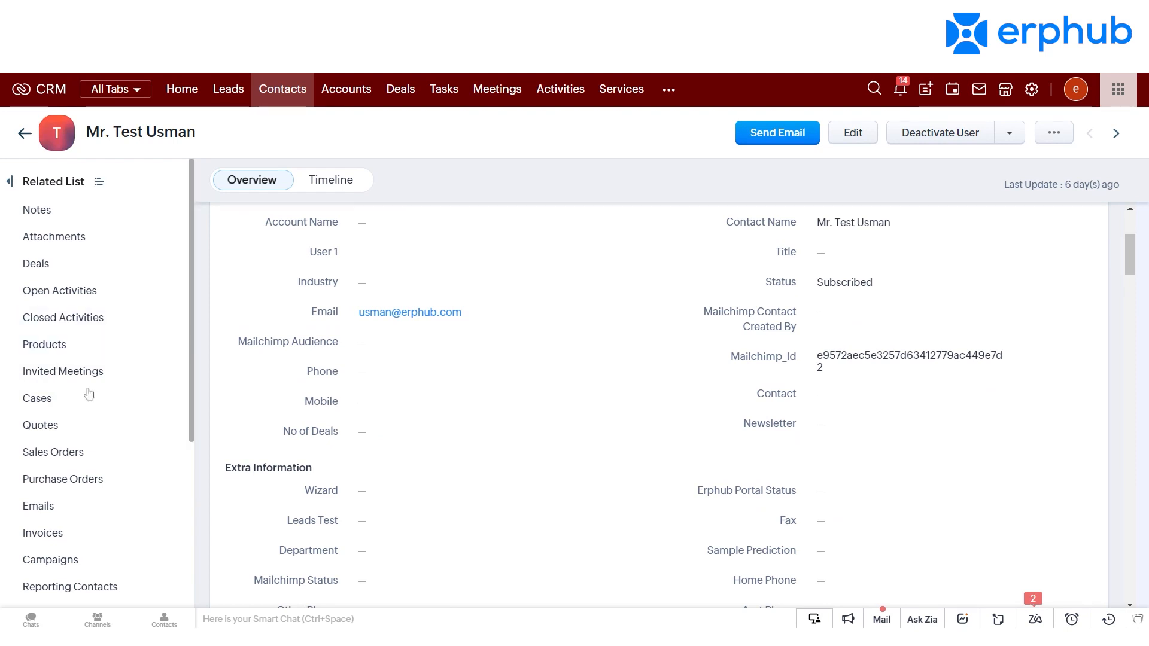
{"action": "left_click", "coordinate": [55, 274]}
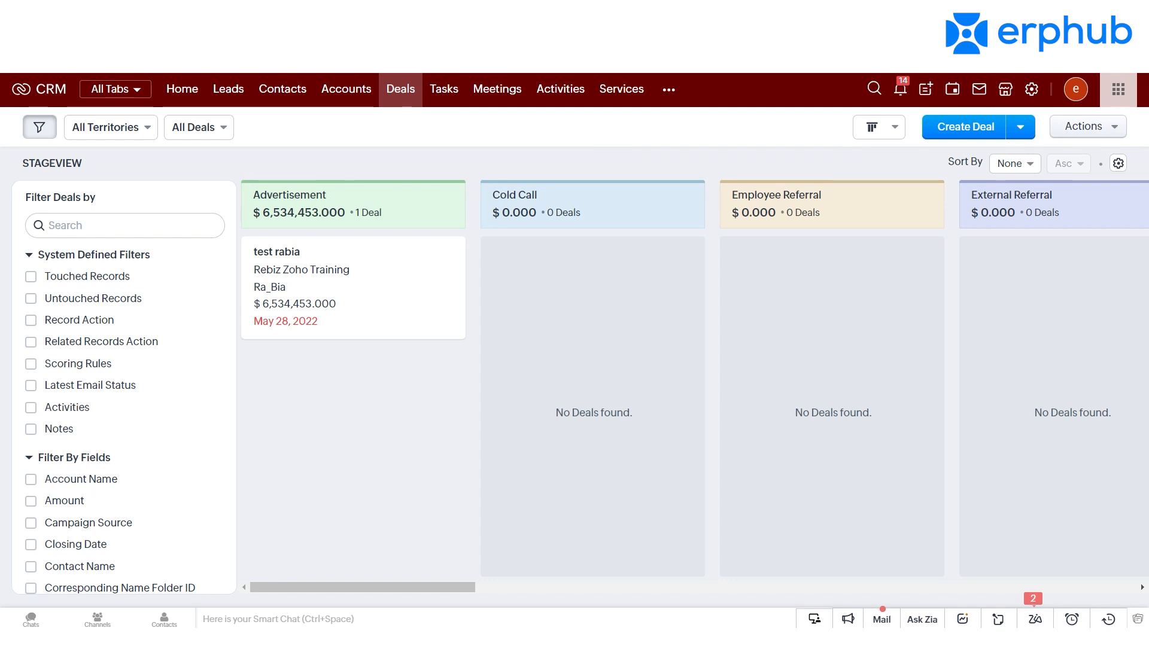
Step: Switch the Deals module to List View and open the first sales deal
{"action": "left_click", "coordinate": [883, 129]}
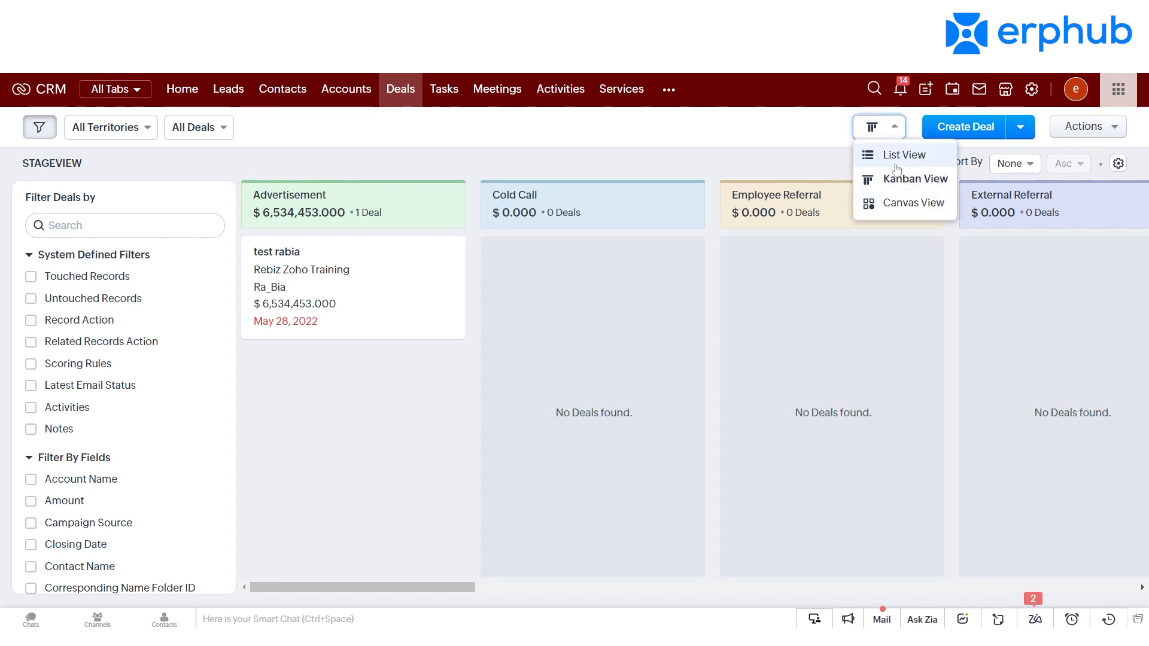
{"action": "left_click", "coordinate": [896, 161]}
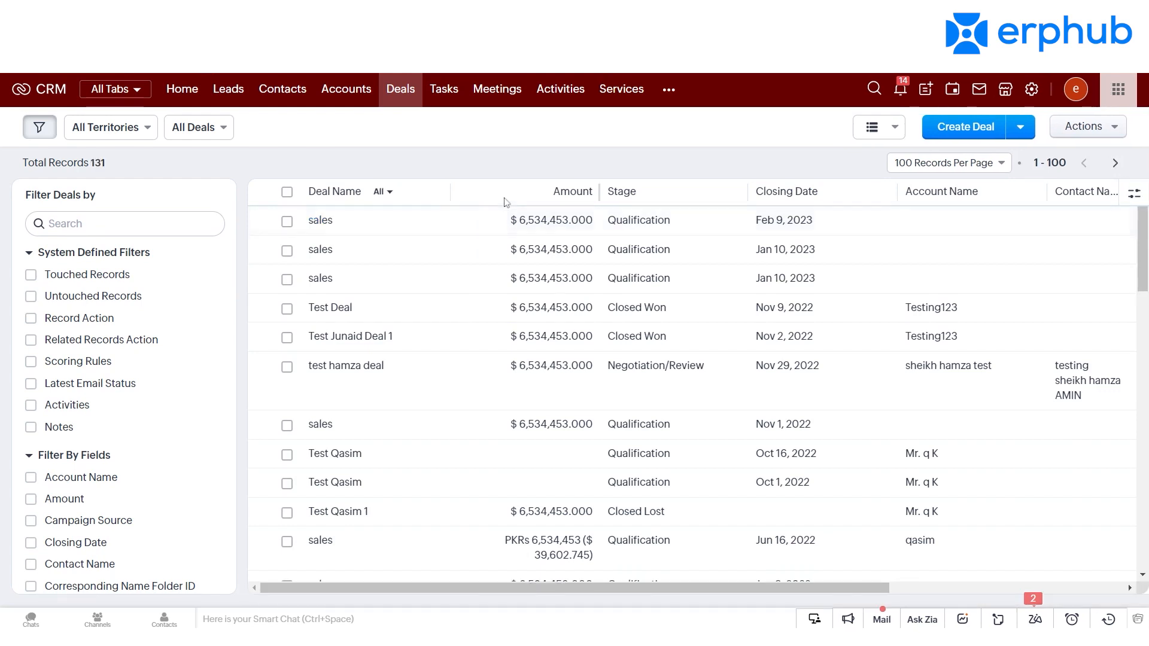
{"action": "left_click", "coordinate": [320, 220]}
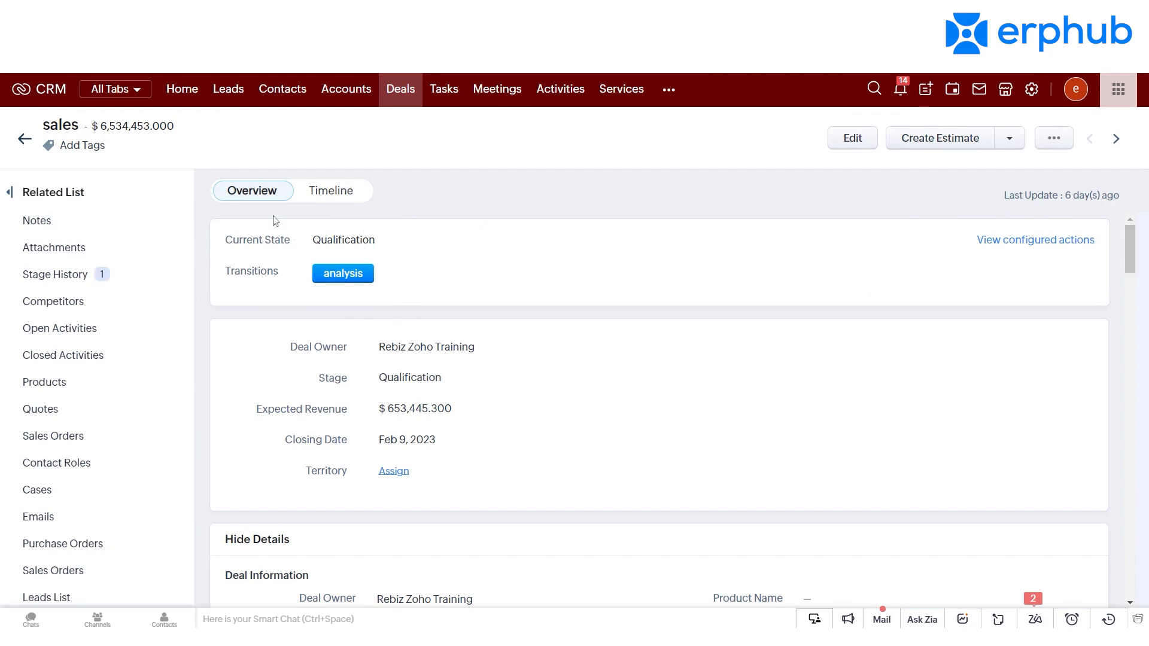
Step: Move the sales deal from Qualification to the Needs Analysis stage using the analysis transition
{"action": "left_click", "coordinate": [344, 275]}
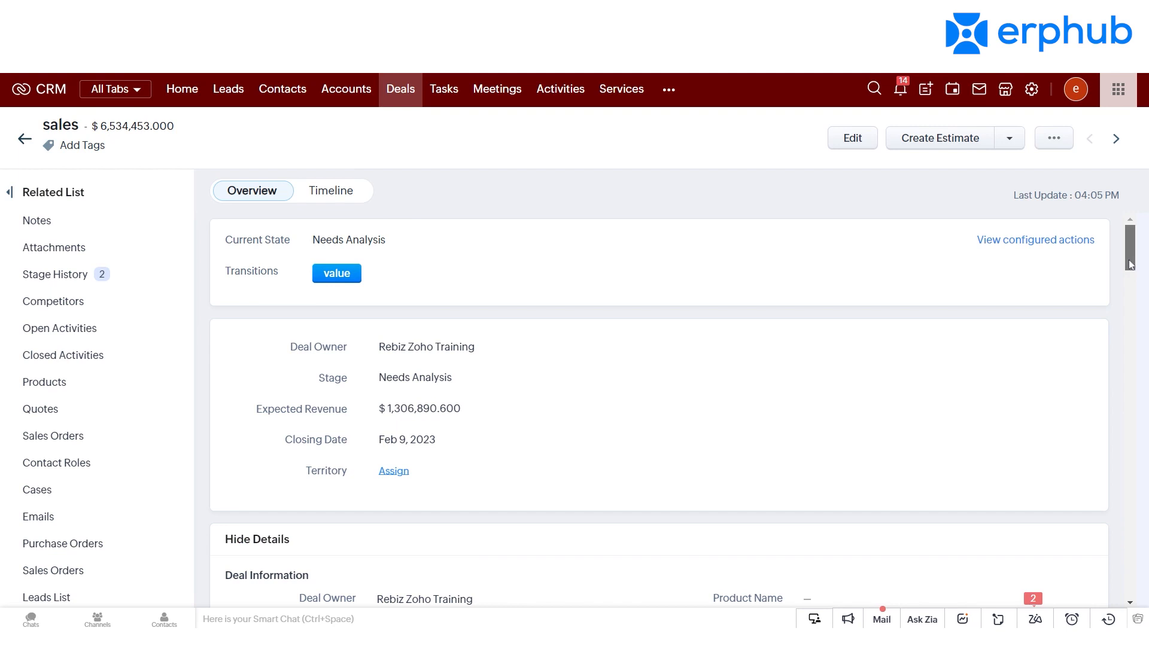
{"action": "left_click_drag", "start_coordinate": [1130, 265], "coordinate": [1130, 271]}
{"action": "scroll", "coordinate": [1130, 271], "scroll_direction": "up", "scroll_amount": 1}
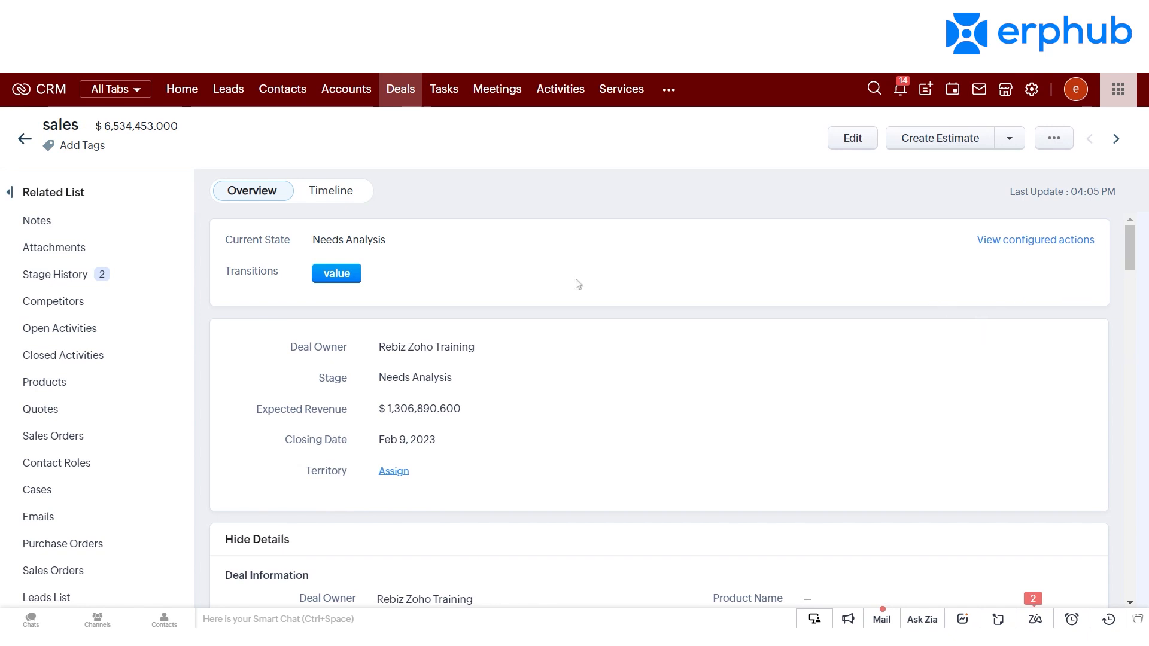
Step: Look at the Create Task and Call now forms offered for the deal's Open Activities, closing each without saving
{"action": "left_click", "coordinate": [92, 329]}
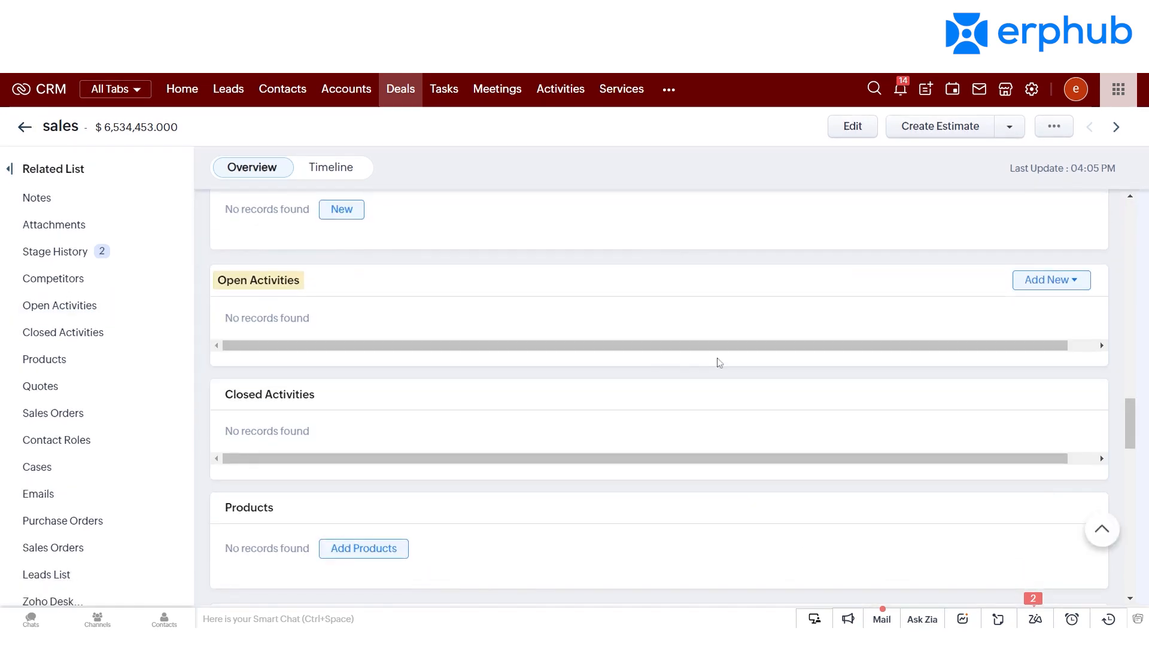
{"action": "left_click", "coordinate": [1030, 282]}
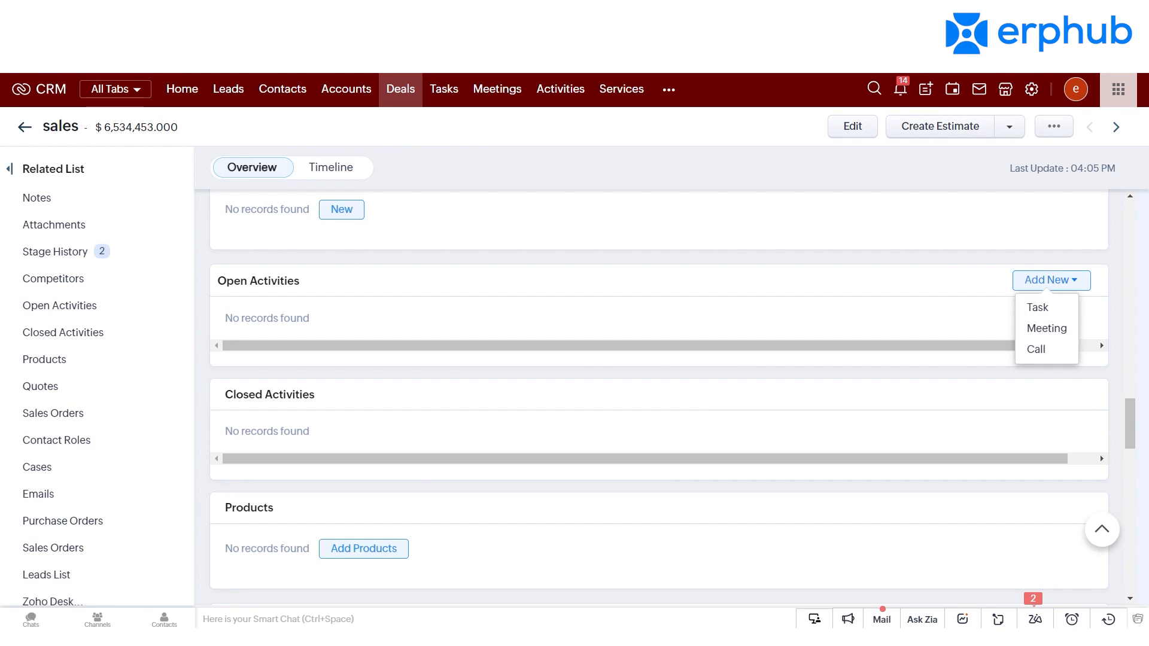
{"action": "left_click", "coordinate": [1036, 308]}
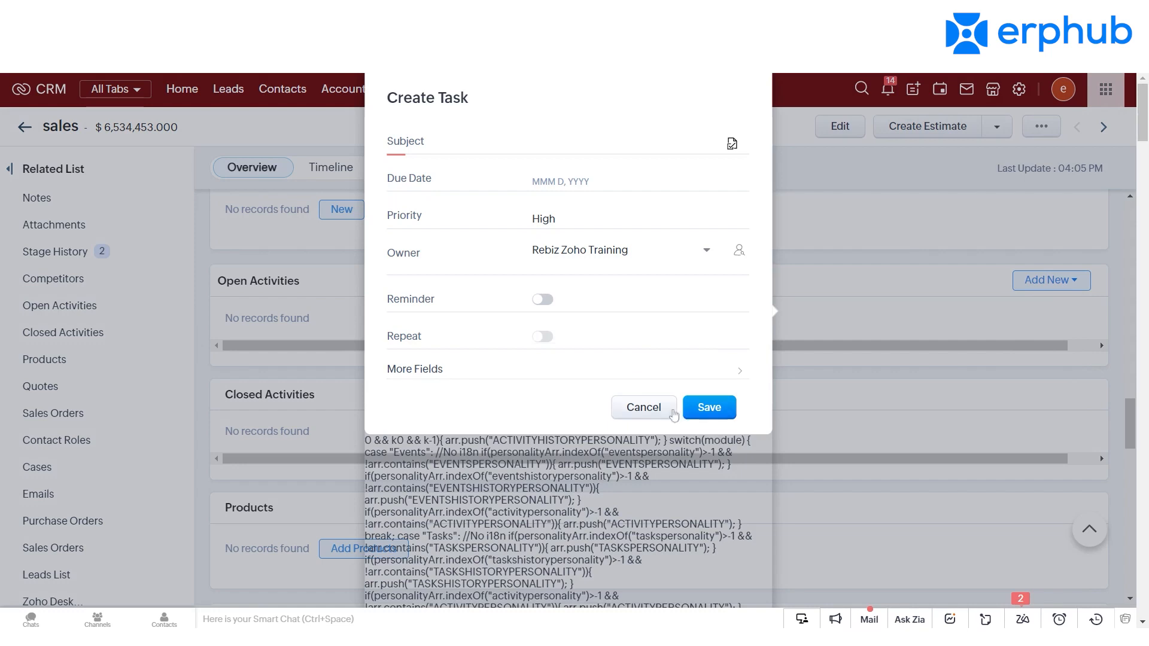
{"action": "left_click", "coordinate": [670, 413]}
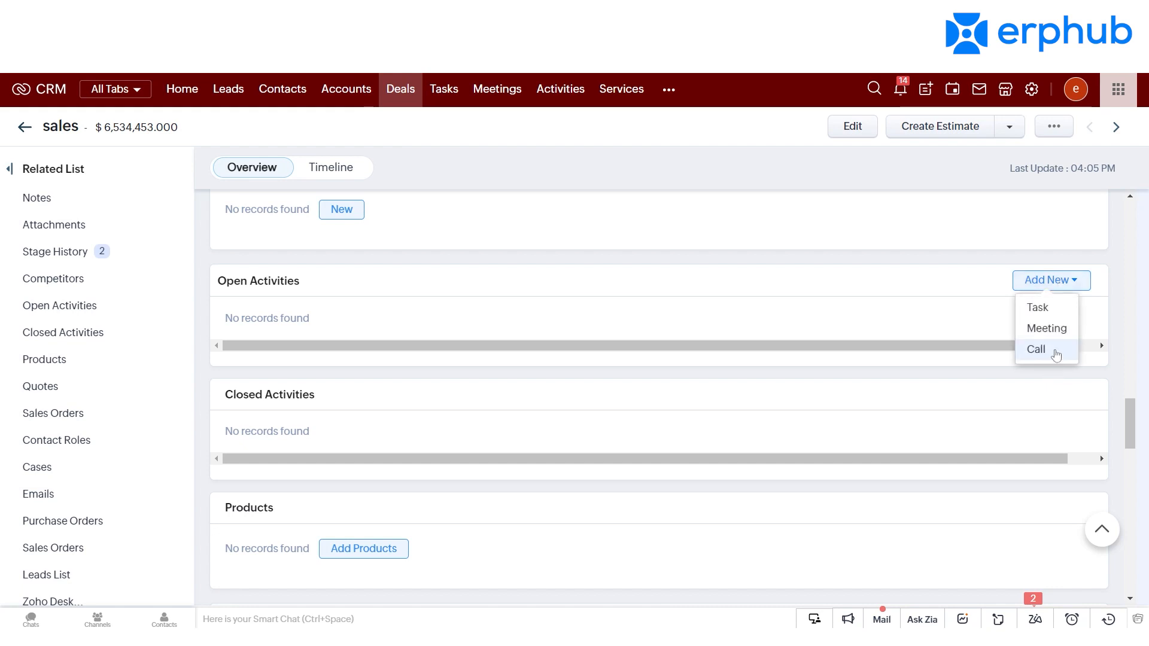
{"action": "mouse_move", "coordinate": [1056, 354]}
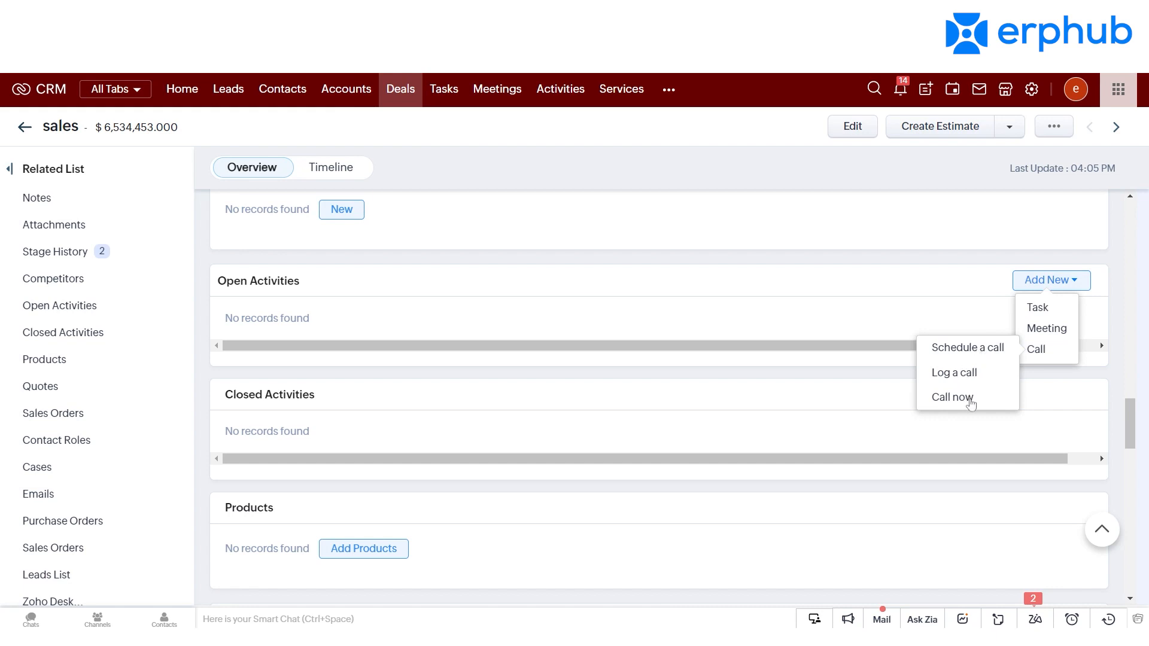
{"action": "left_click", "coordinate": [972, 403]}
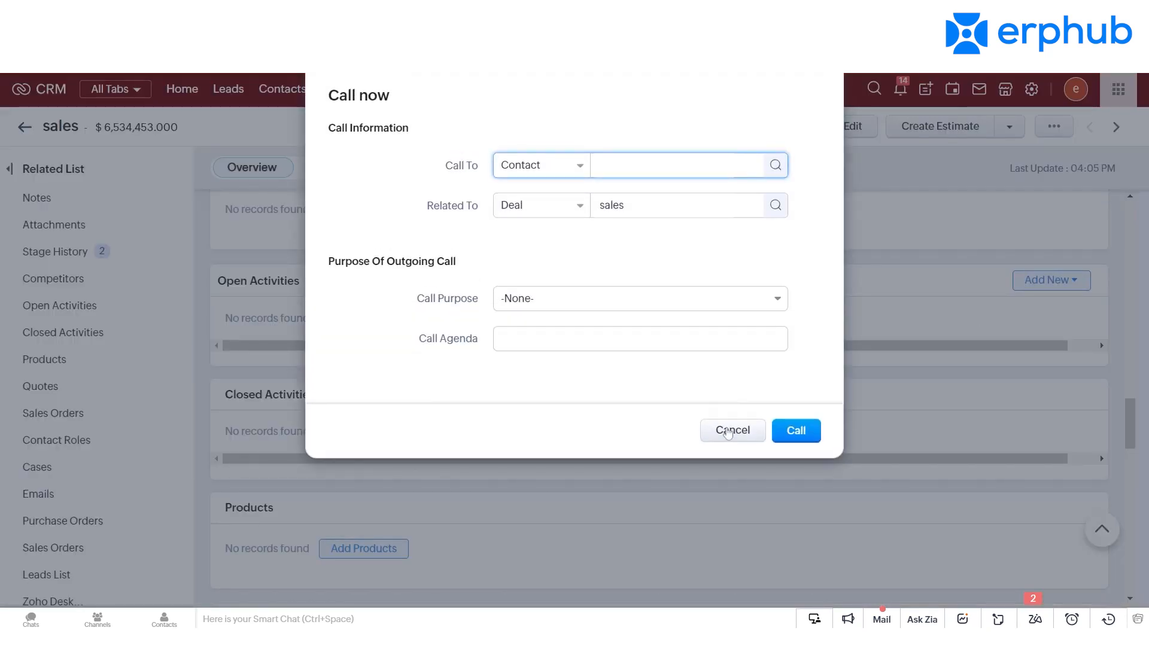
{"action": "left_click", "coordinate": [732, 430]}
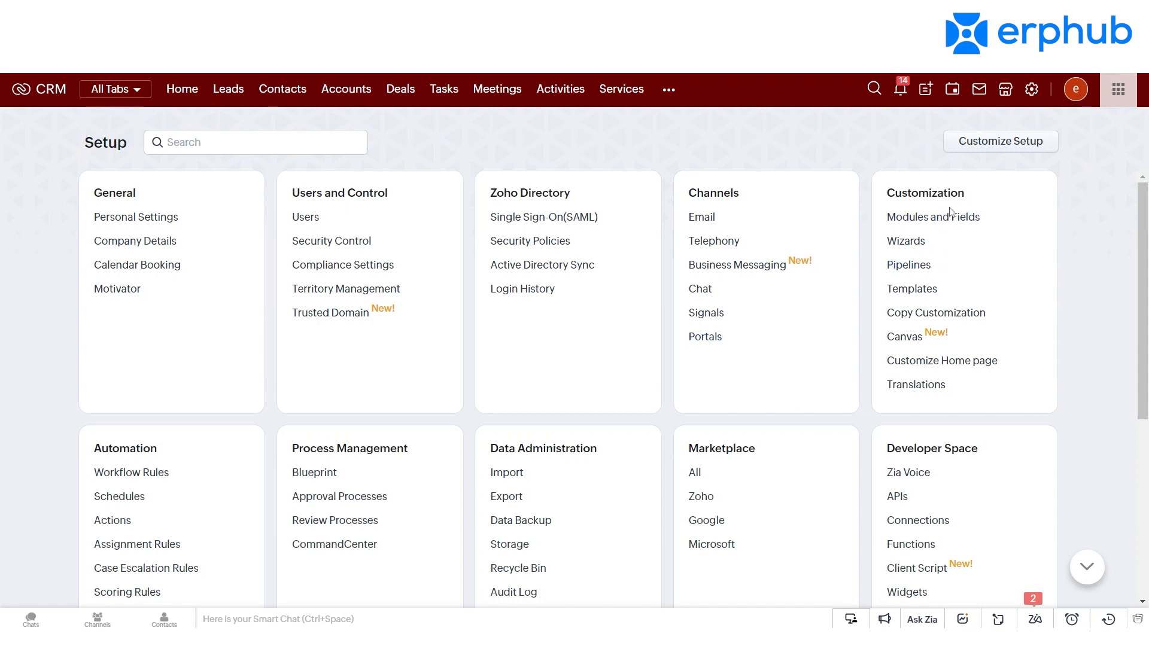
Step: Start a new email template for the Leads module from the Templates setup
{"action": "left_click", "coordinate": [915, 290]}
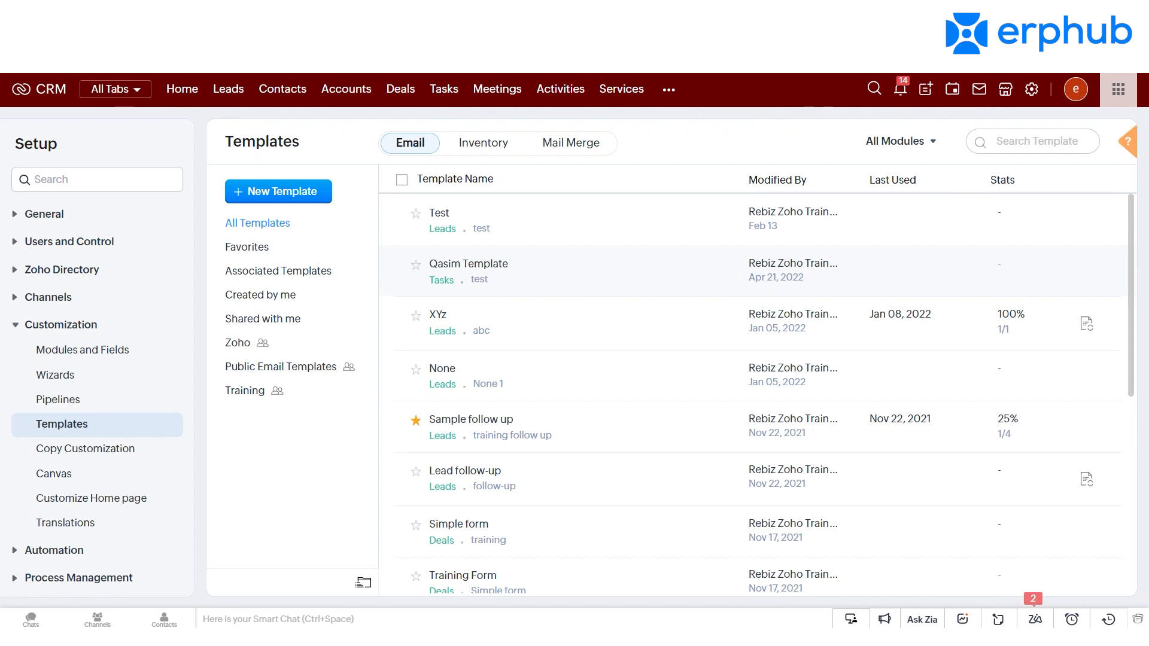
{"action": "left_click", "coordinate": [283, 196]}
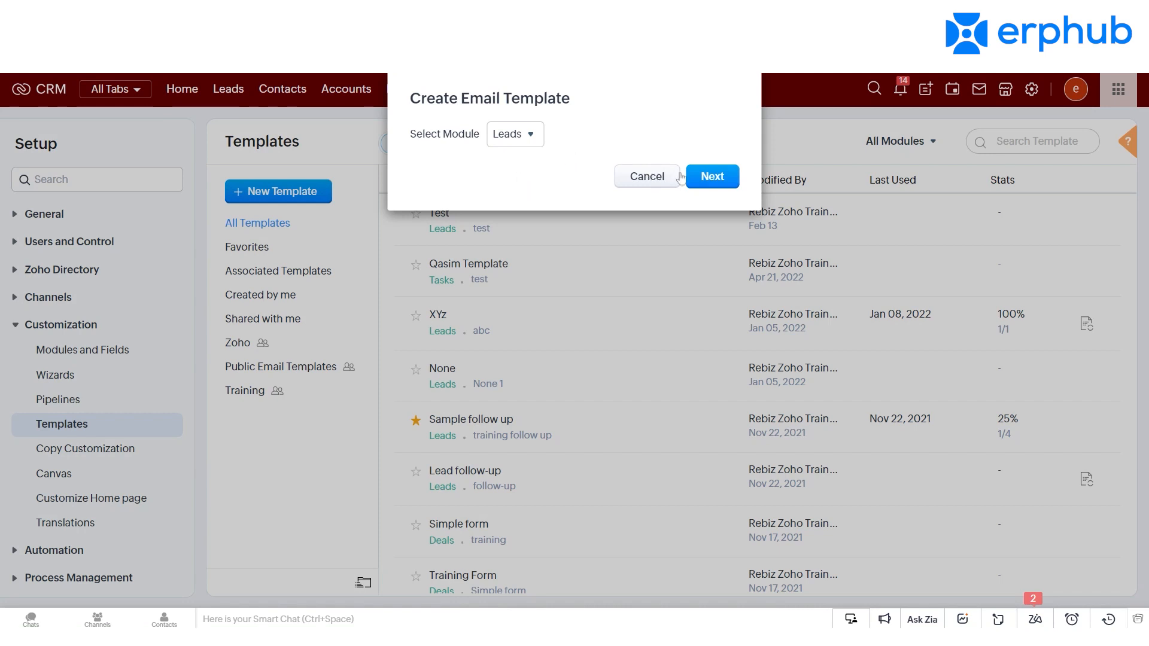
{"action": "left_click", "coordinate": [716, 177]}
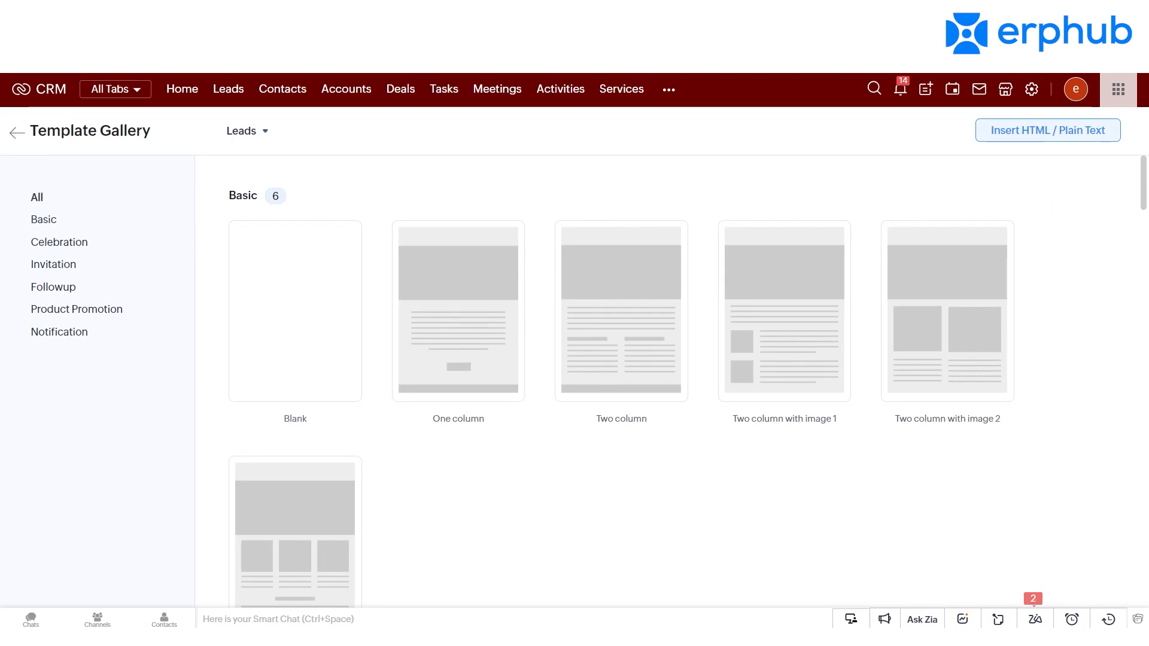
Step: Browse the template gallery and select the Birthday 4 design from the Celebration category
{"action": "left_click", "coordinate": [1143, 205]}
{"action": "left_click_drag", "start_coordinate": [1144, 212], "coordinate": [1146, 179]}
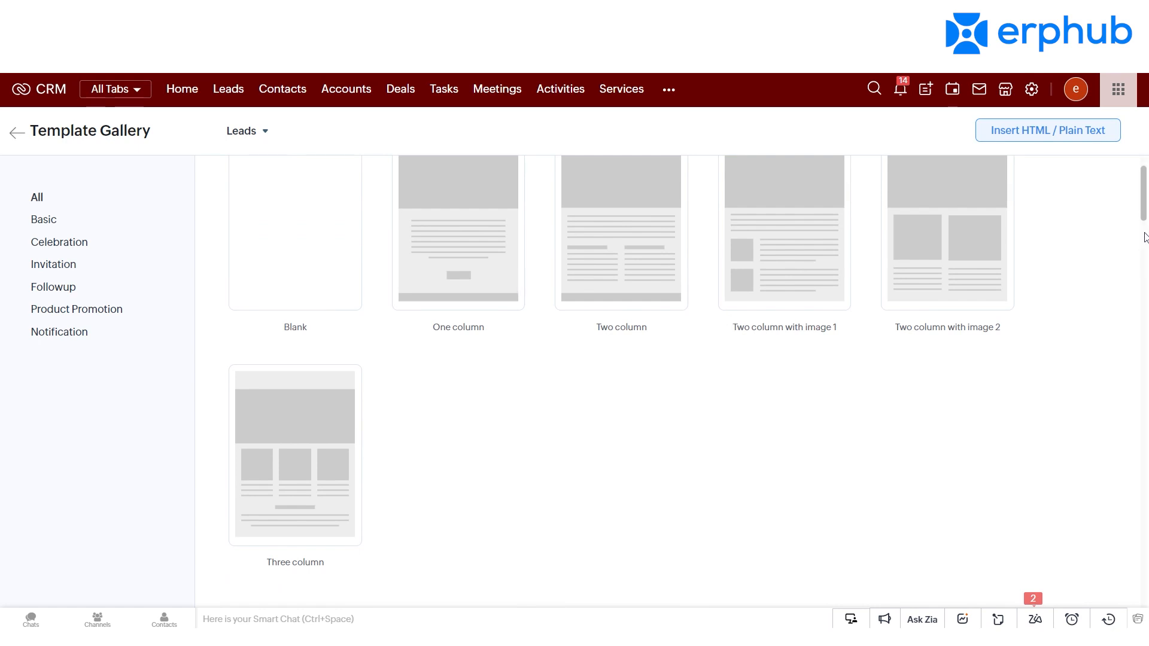
{"action": "left_click_drag", "start_coordinate": [1146, 228], "coordinate": [1146, 285]}
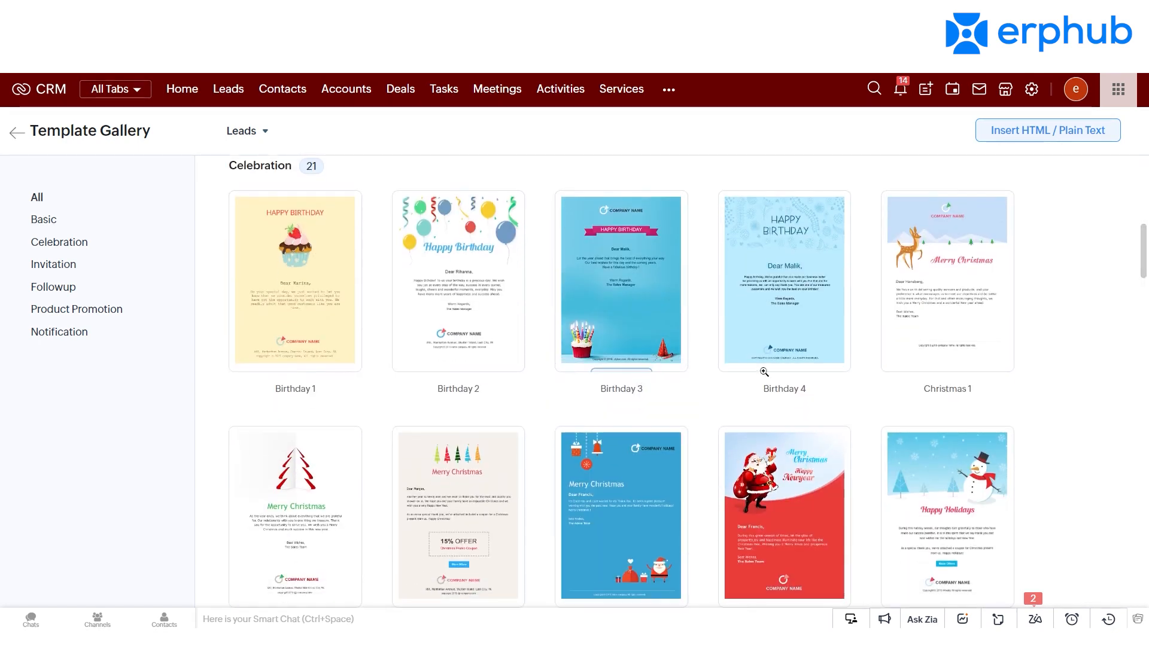
{"action": "mouse_move", "coordinate": [784, 353]}
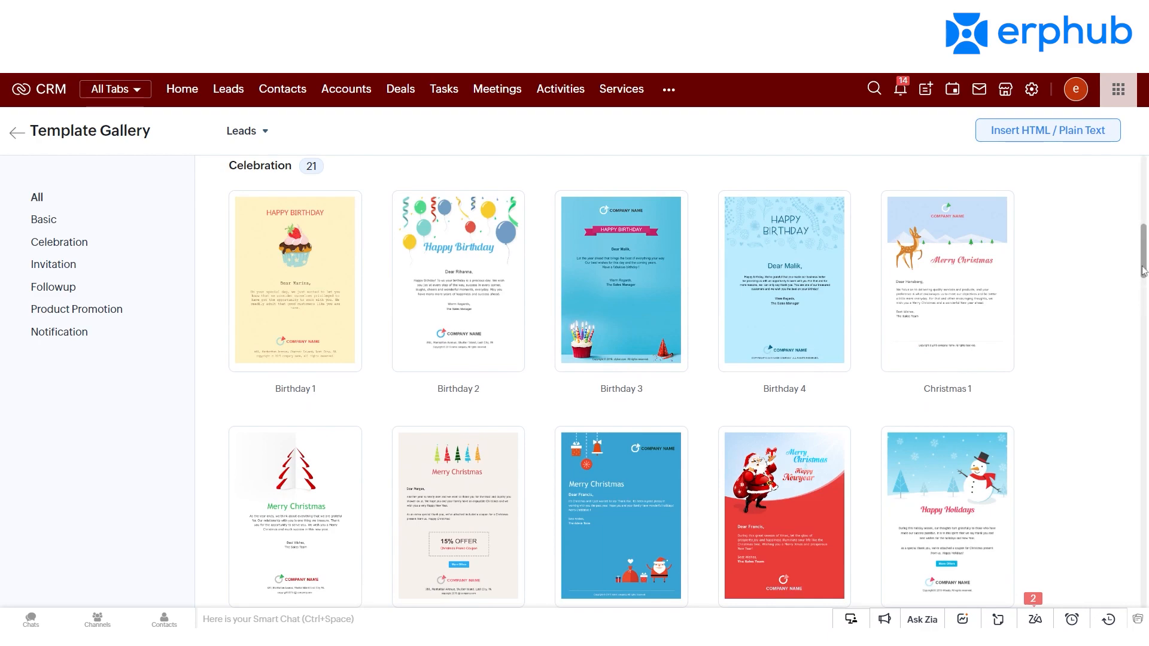
{"action": "mouse_move", "coordinate": [1145, 272]}
{"action": "left_mouse_down"}
{"action": "mouse_move", "coordinate": [1144, 365]}
{"action": "mouse_move", "coordinate": [1144, 265]}
{"action": "left_mouse_up"}
{"action": "mouse_move", "coordinate": [787, 400]}
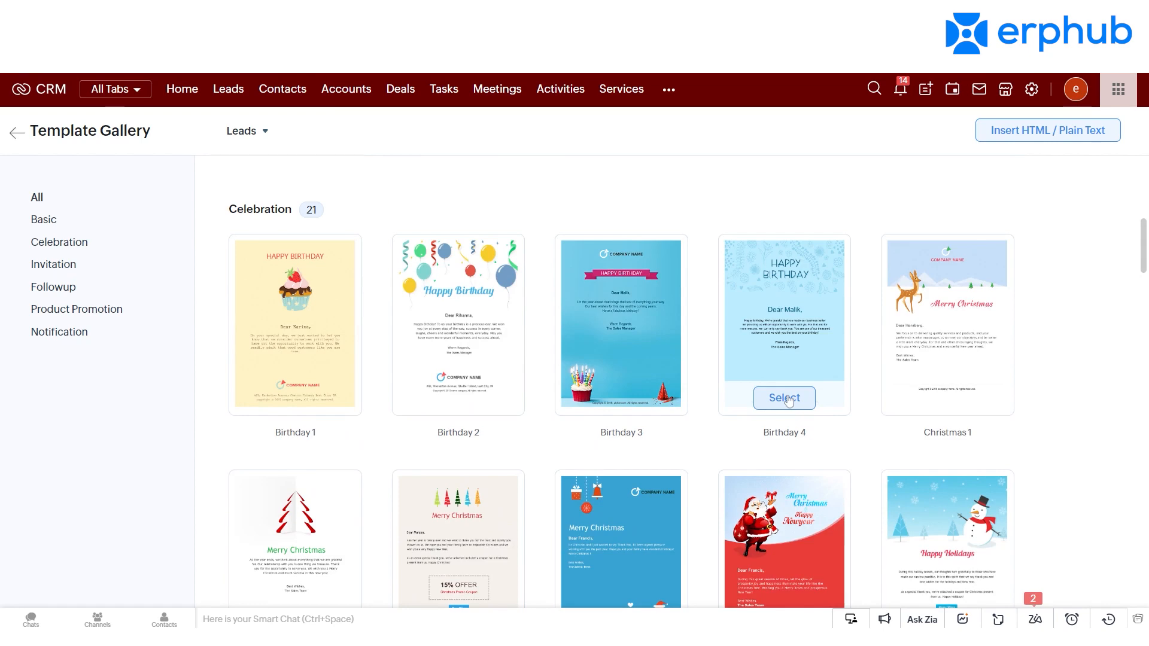
{"action": "left_click", "coordinate": [785, 398]}
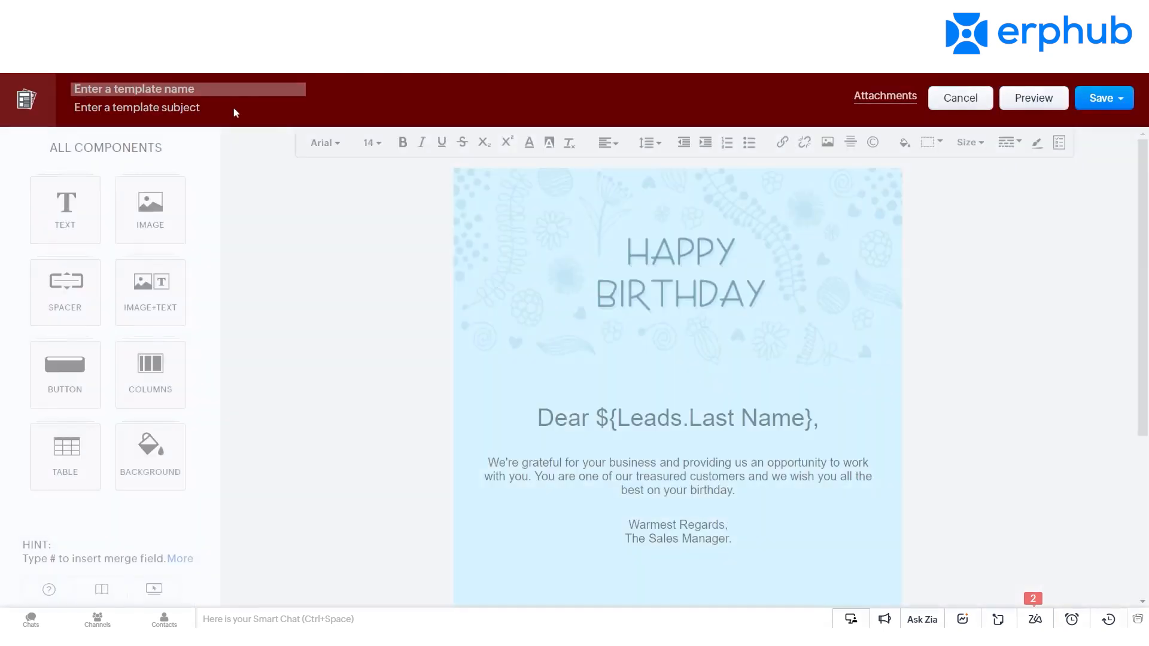
Step: Name the email template Test and give it the subject test
{"action": "type", "text": "test"}
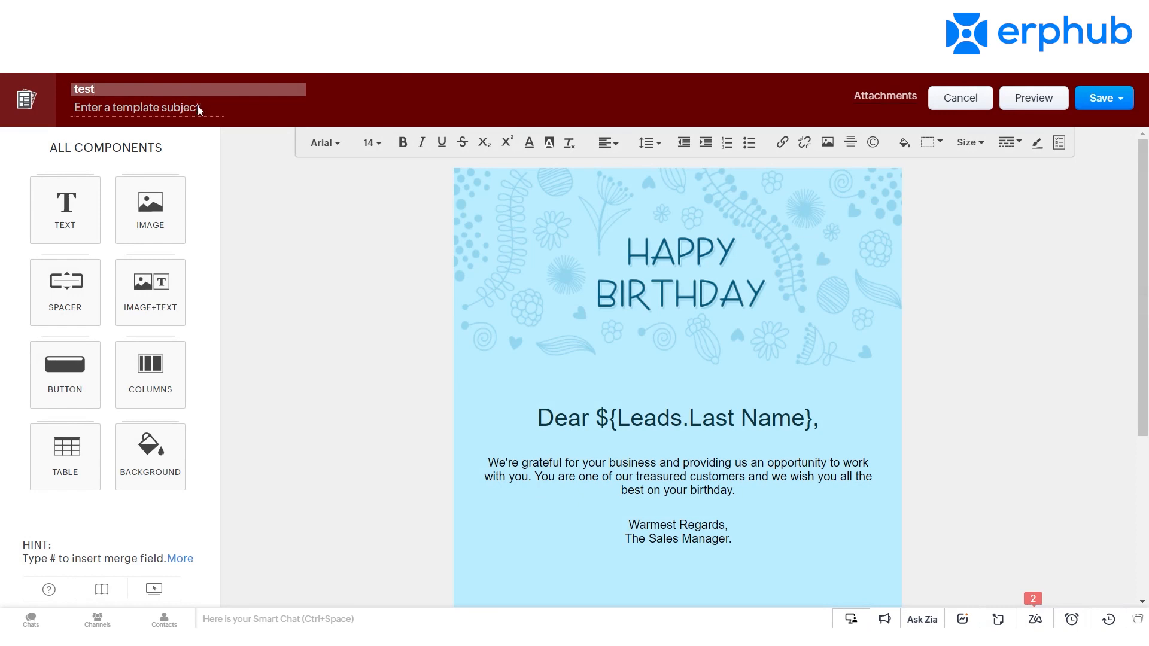
{"action": "left_click", "coordinate": [197, 105]}
{"action": "type", "text": "test"}
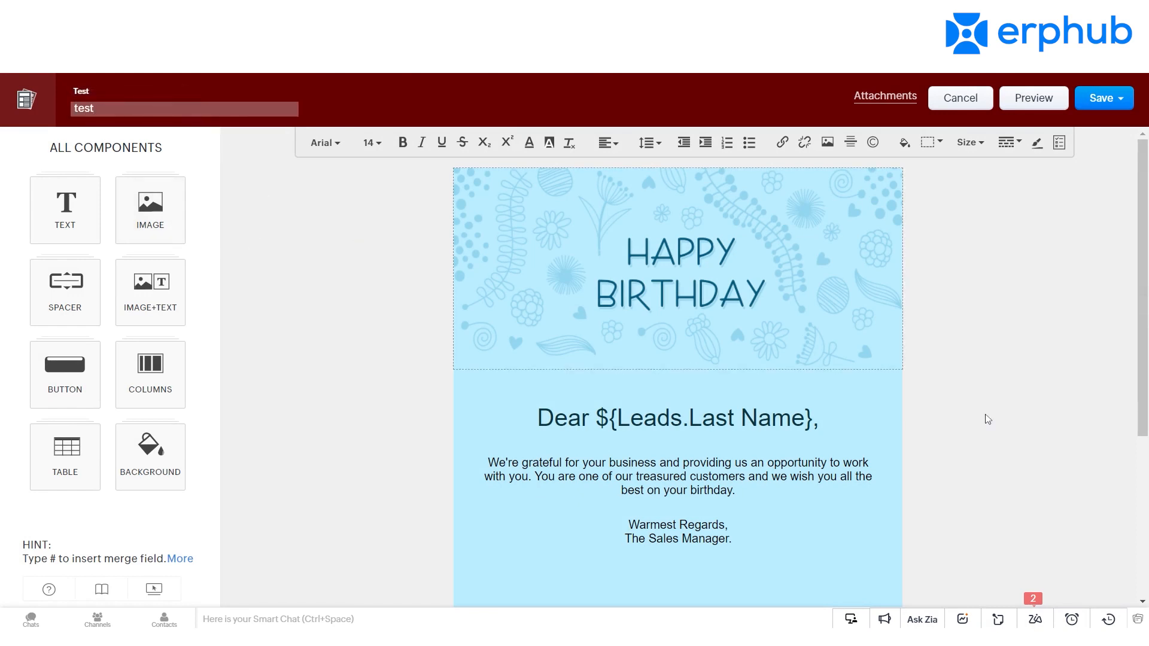
Step: Add a text component below the Sales Manager signature in the birthday template
{"action": "scroll", "coordinate": [617, 547], "scroll_direction": "down", "scroll_amount": 1}
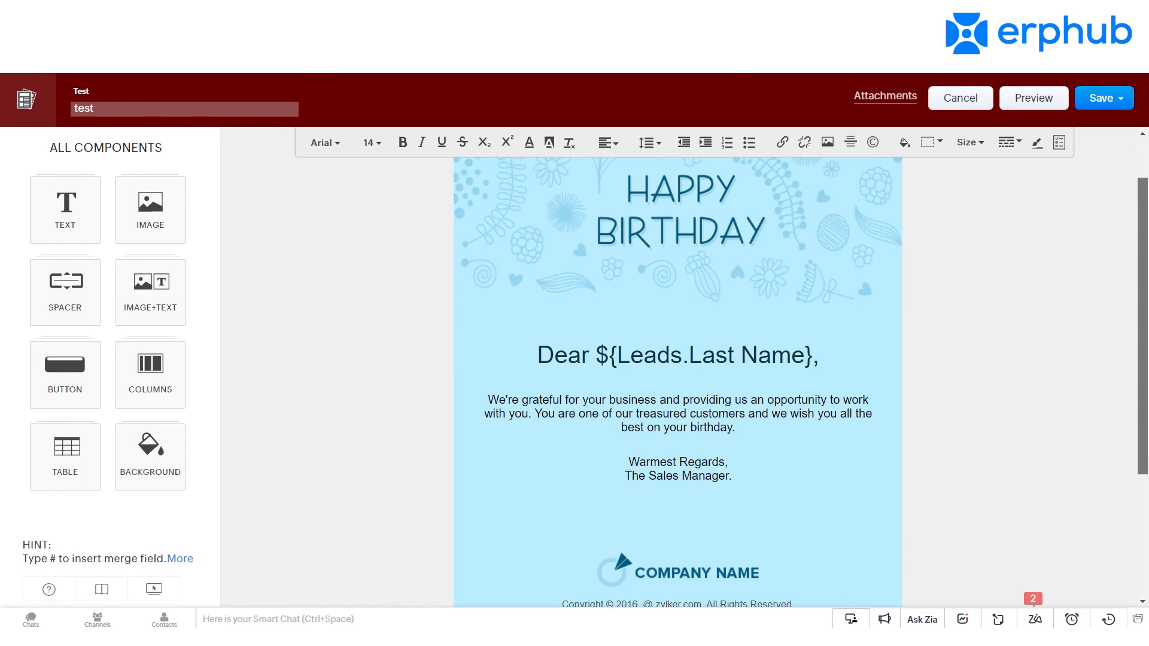
{"action": "scroll", "coordinate": [616, 543], "scroll_direction": "down", "scroll_amount": 1}
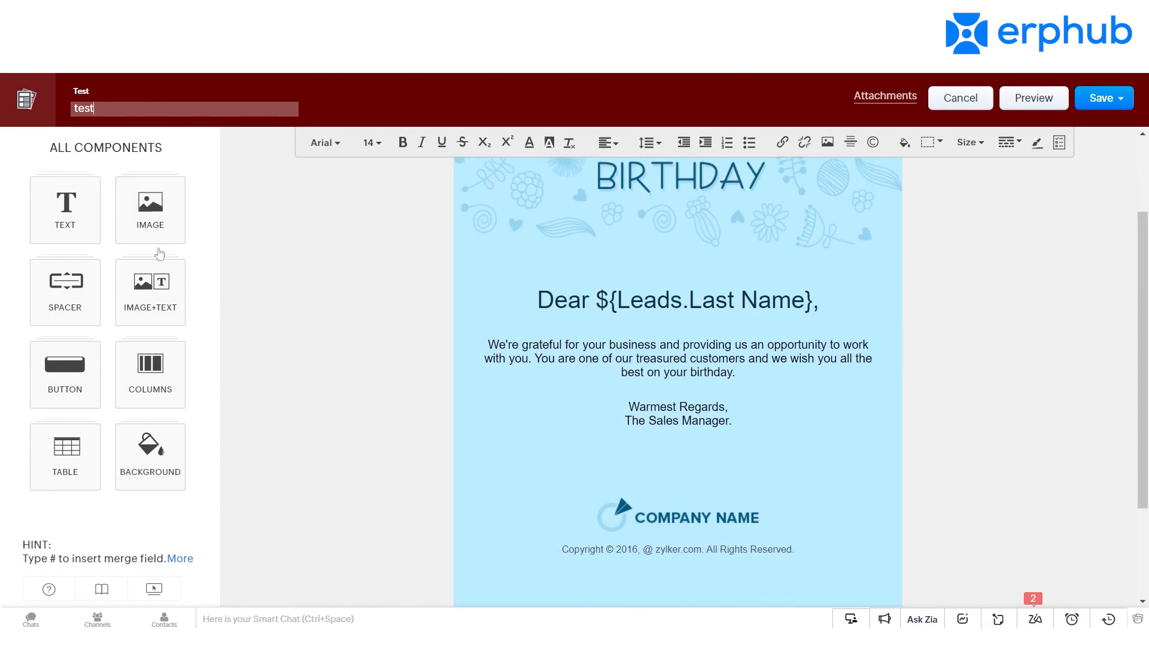
{"action": "left_click_drag", "start_coordinate": [55, 225], "coordinate": [464, 419]}
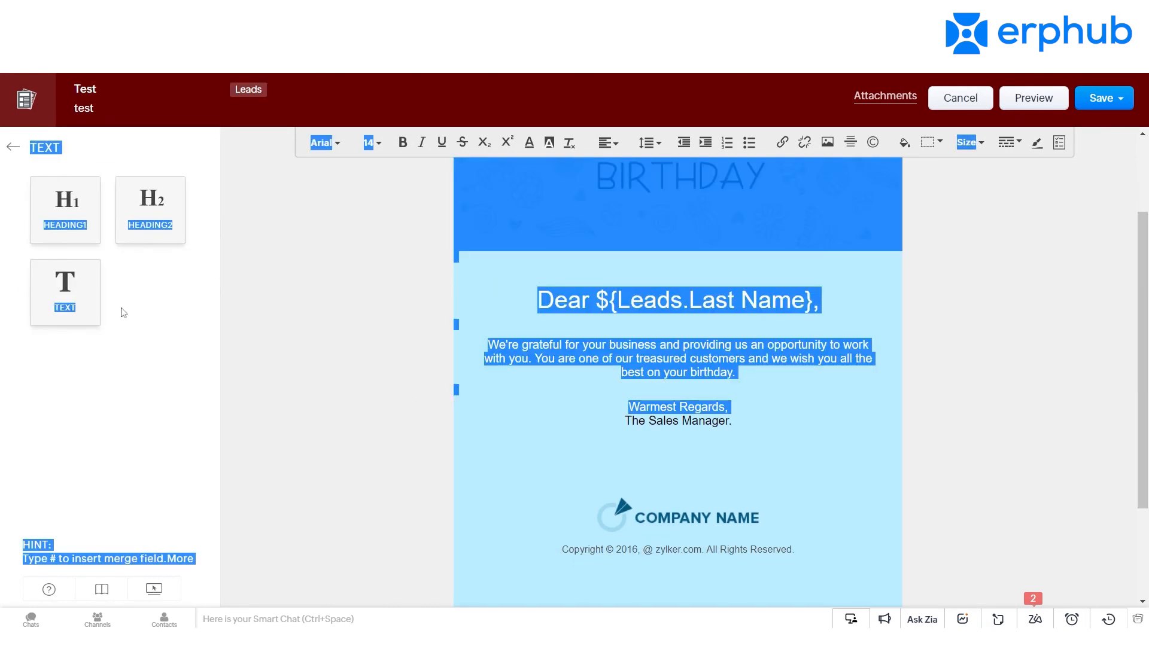
{"action": "mouse_move", "coordinate": [42, 299]}
{"action": "left_mouse_down"}
{"action": "mouse_move", "coordinate": [593, 461]}
{"action": "mouse_move", "coordinate": [528, 450]}
{"action": "left_mouse_up"}
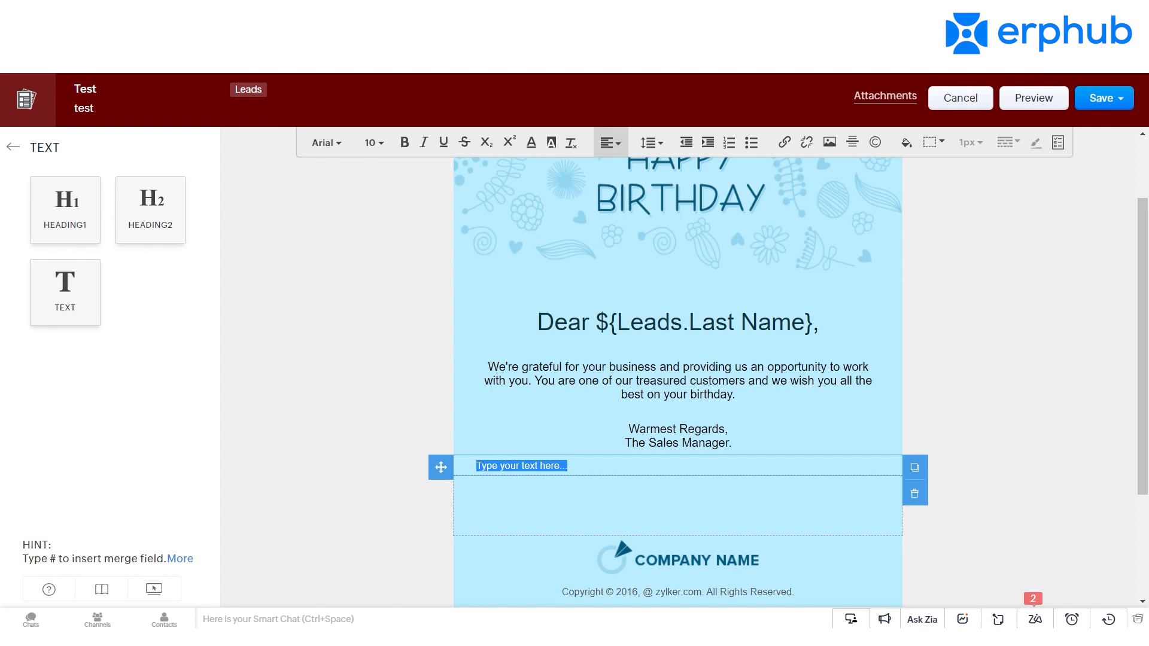
Step: Look through the merge fields and module groups available in the new text block, leaving the block empty
{"action": "type", "text": "#"}
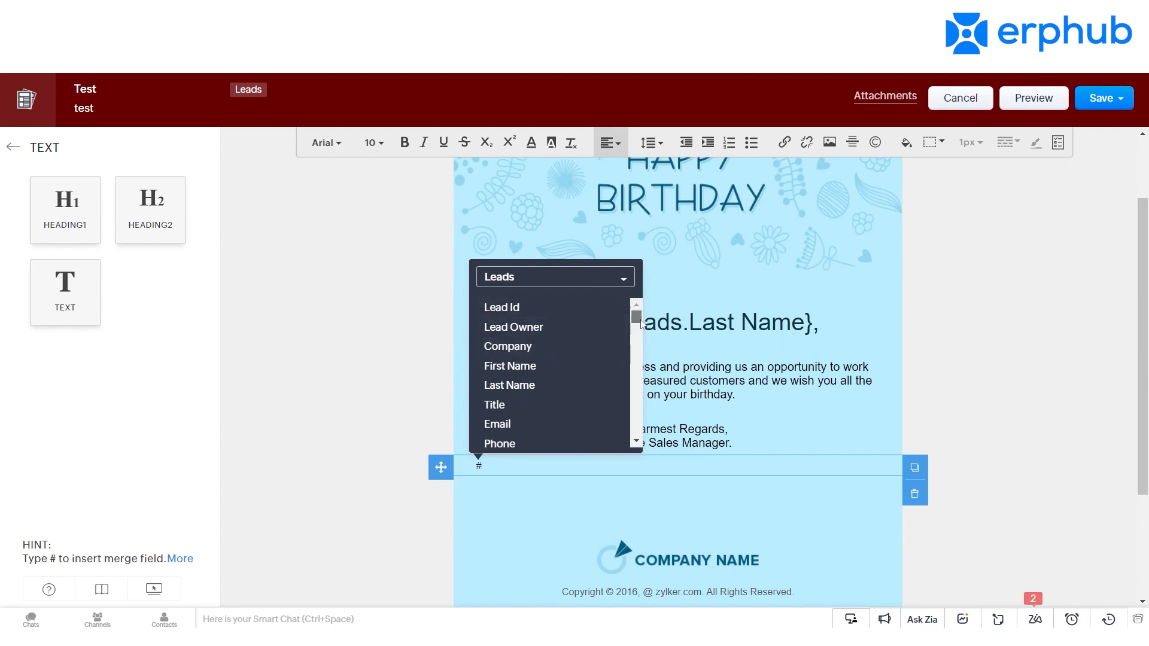
{"action": "scroll", "coordinate": [637, 324], "scroll_direction": "down", "scroll_amount": 3}
{"action": "scroll", "coordinate": [636, 324], "scroll_direction": "up", "scroll_amount": 3}
{"action": "left_click", "coordinate": [597, 276]}
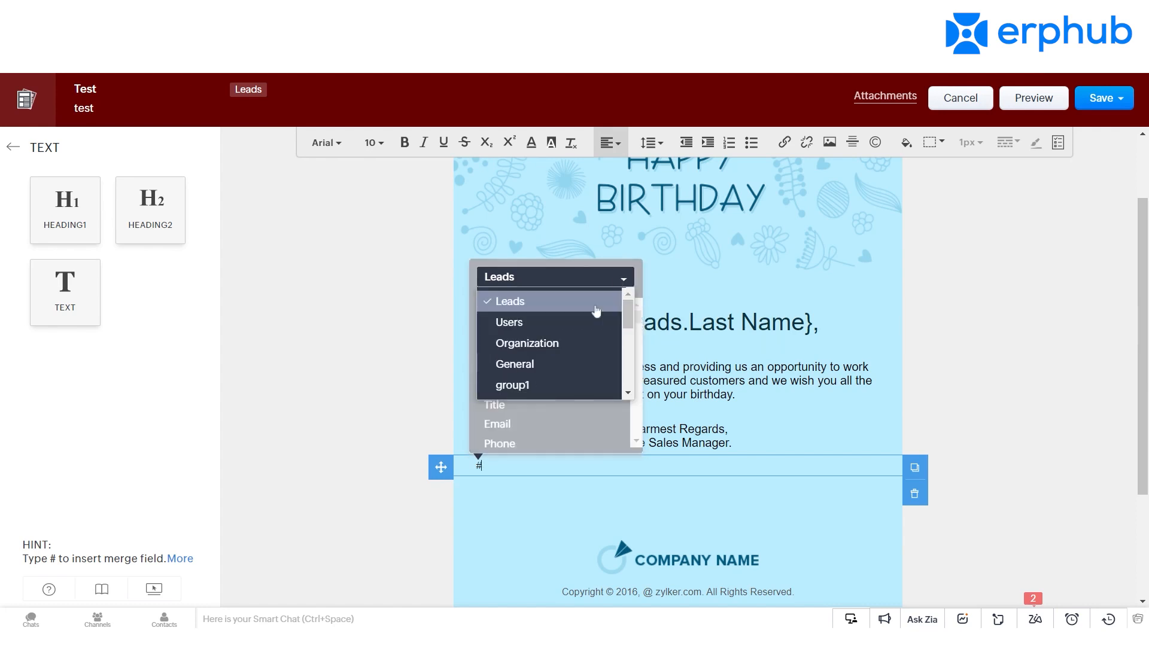
{"action": "left_click_drag", "start_coordinate": [628, 320], "coordinate": [617, 293]}
{"action": "left_click", "coordinate": [617, 299]}
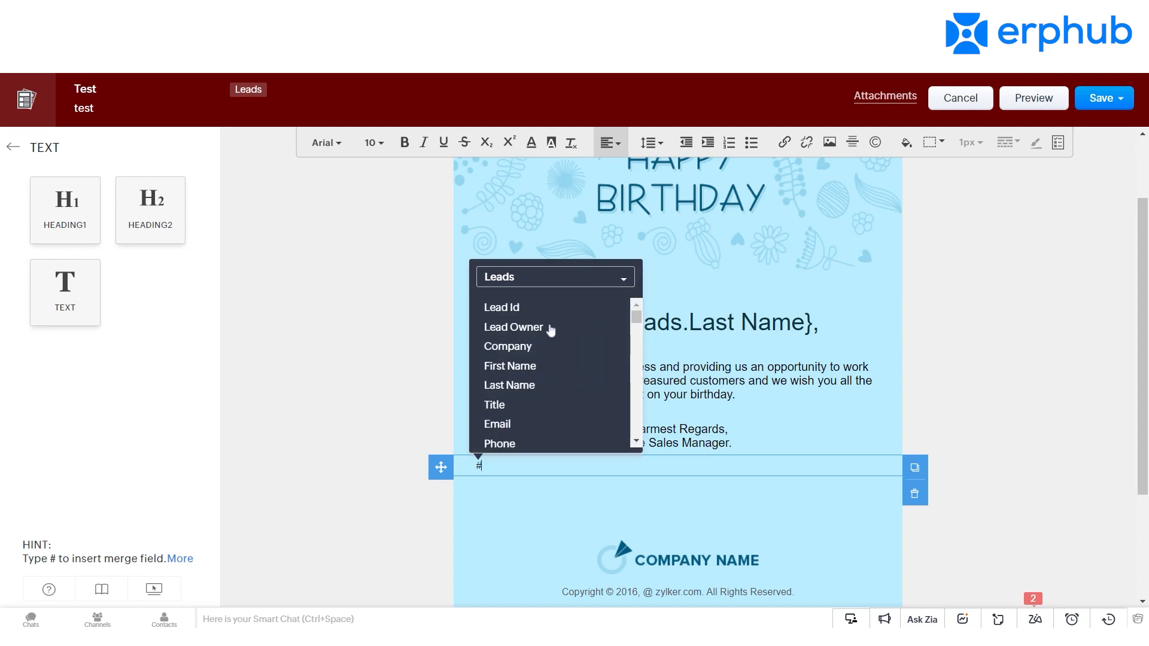
{"action": "key", "text": "BackSpace"}
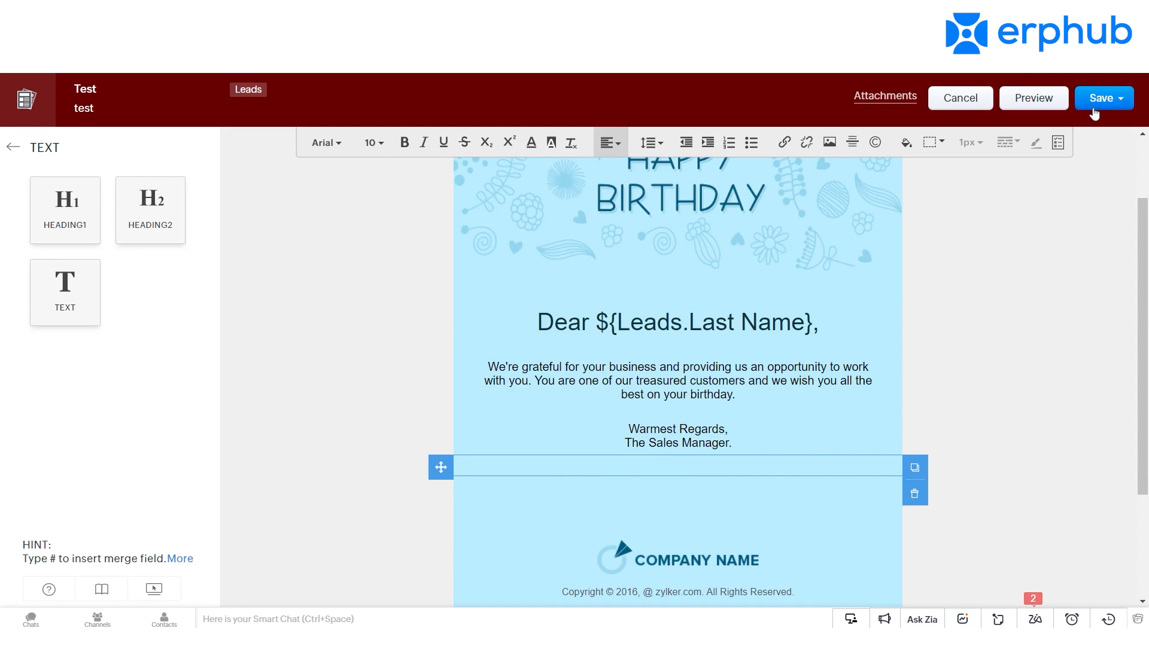
Step: Save the template under the name Testings in the Public Email Templates folder
{"action": "left_click", "coordinate": [1094, 103]}
{"action": "left_click", "coordinate": [1086, 130]}
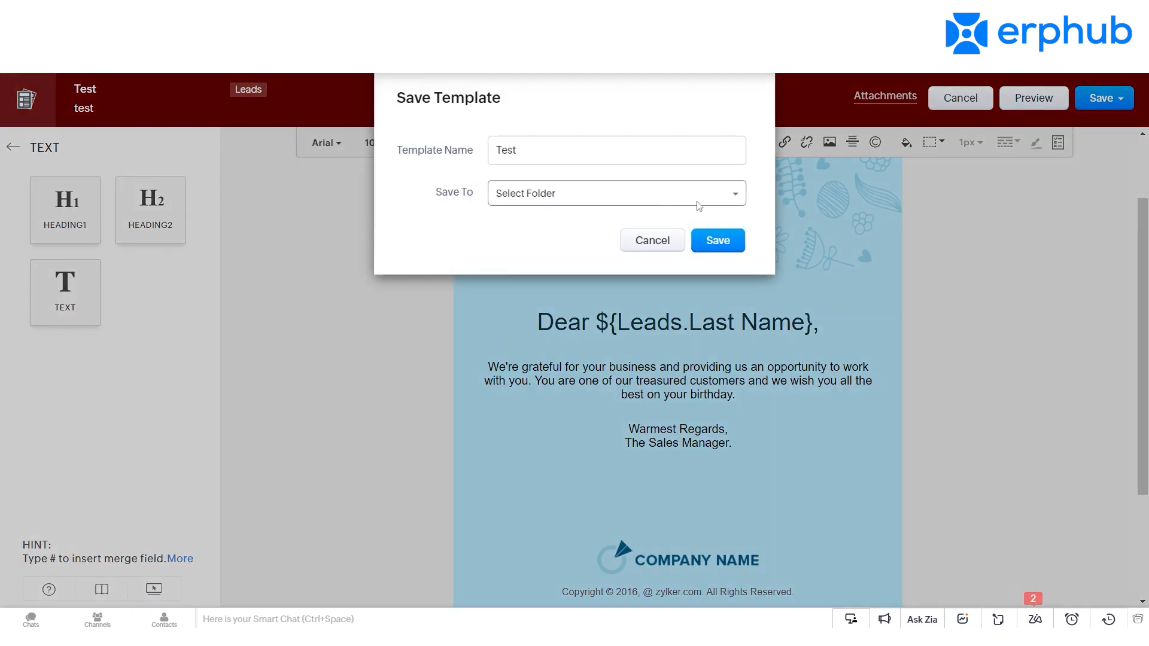
{"action": "left_click", "coordinate": [719, 199]}
{"action": "left_click", "coordinate": [607, 254]}
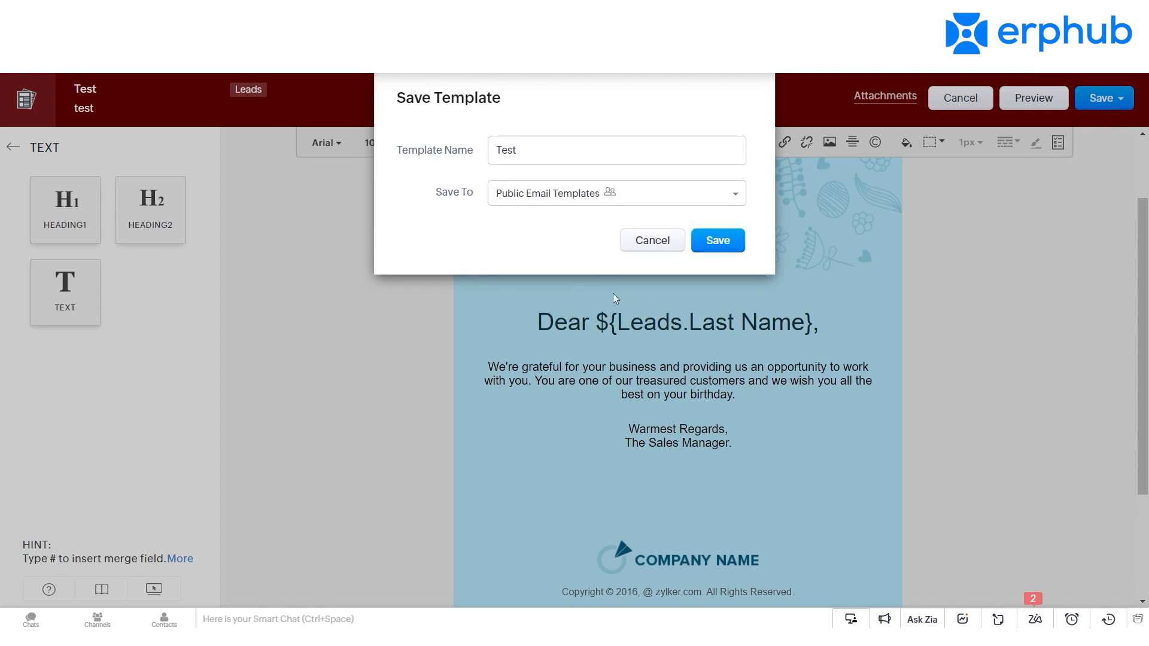
{"action": "left_click", "coordinate": [712, 255]}
{"action": "type", "text": "ing"}
{"action": "left_click", "coordinate": [720, 241]}
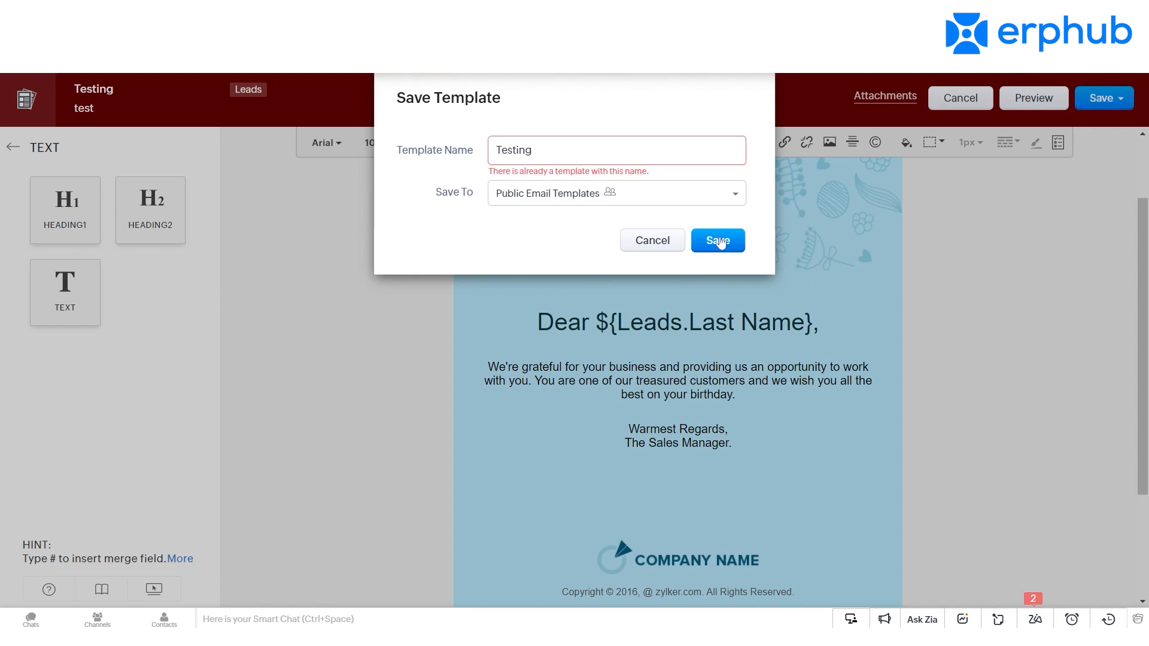
{"action": "type", "text": "s"}
{"action": "key", "text": "Return"}
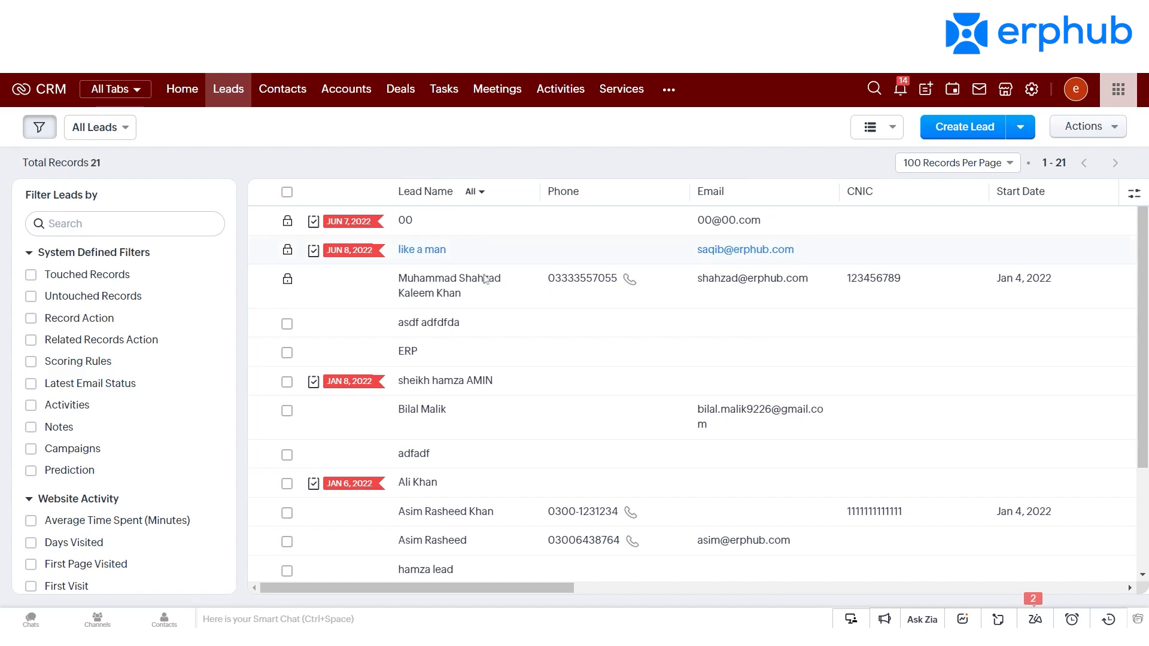
Step: Draft an email to the third lead in the list using the Welcome Email template, review its content and close it unsent
{"action": "left_click", "coordinate": [455, 288]}
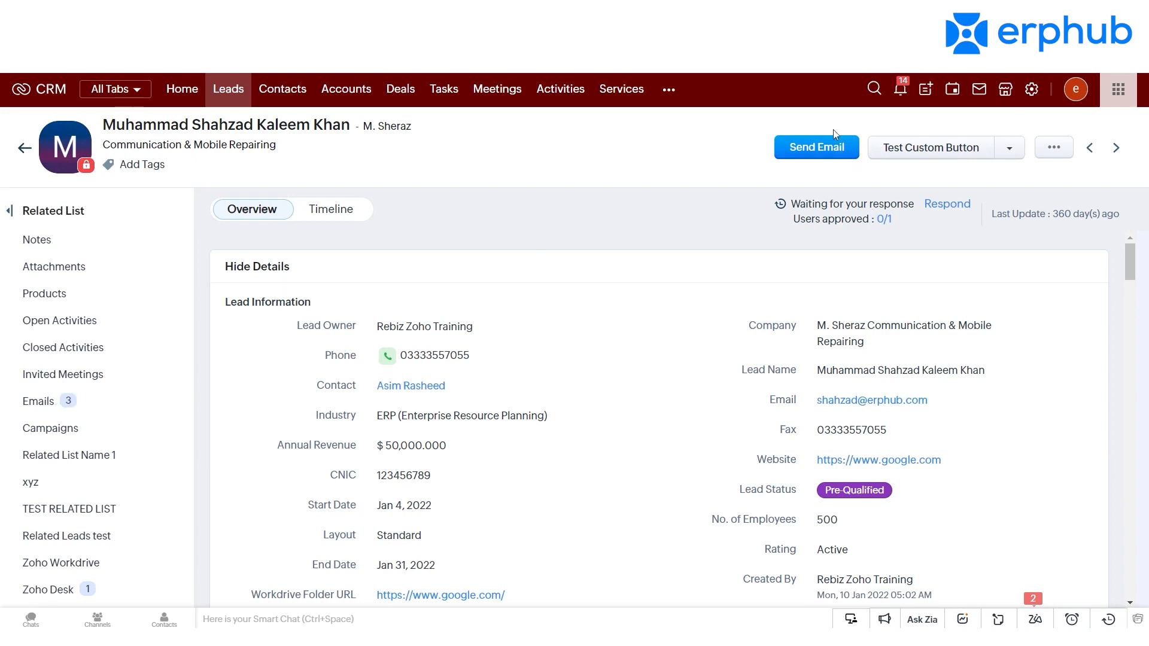
{"action": "left_click", "coordinate": [828, 146]}
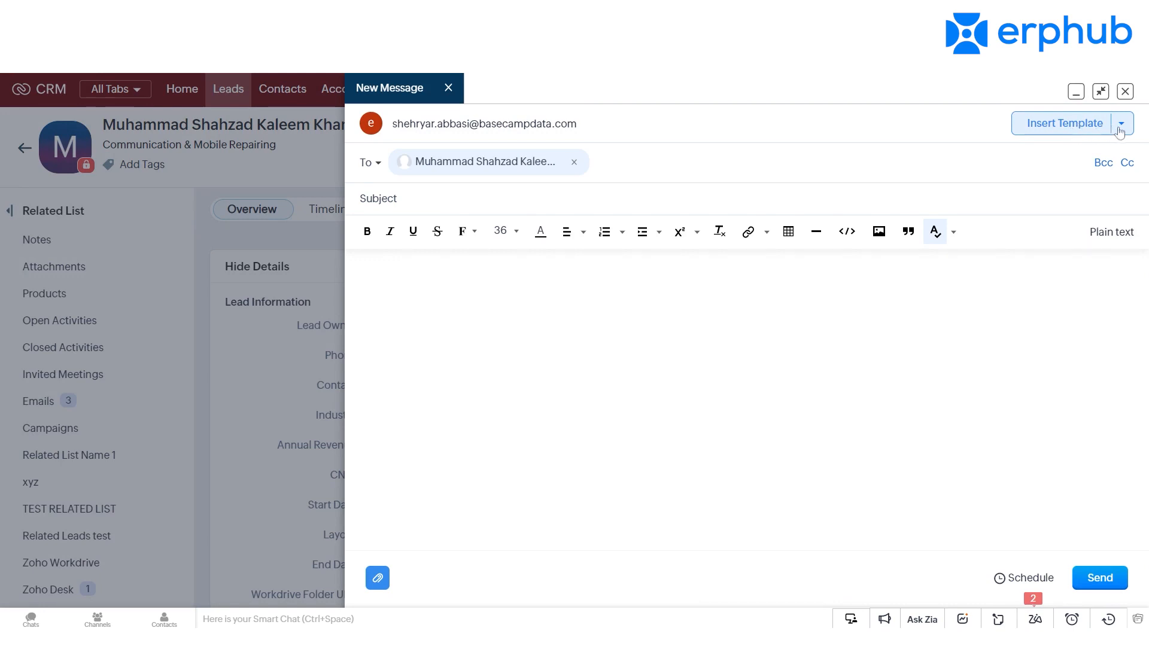
{"action": "left_click", "coordinate": [1077, 130]}
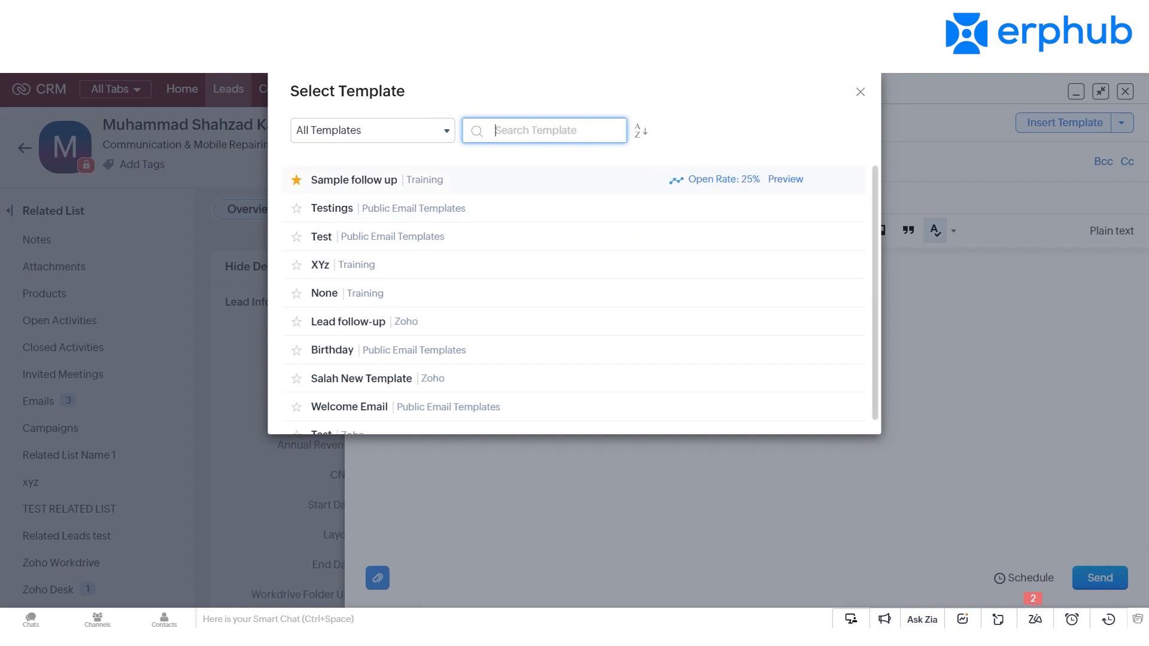
{"action": "scroll", "coordinate": [616, 173], "scroll_direction": "down", "scroll_amount": 1}
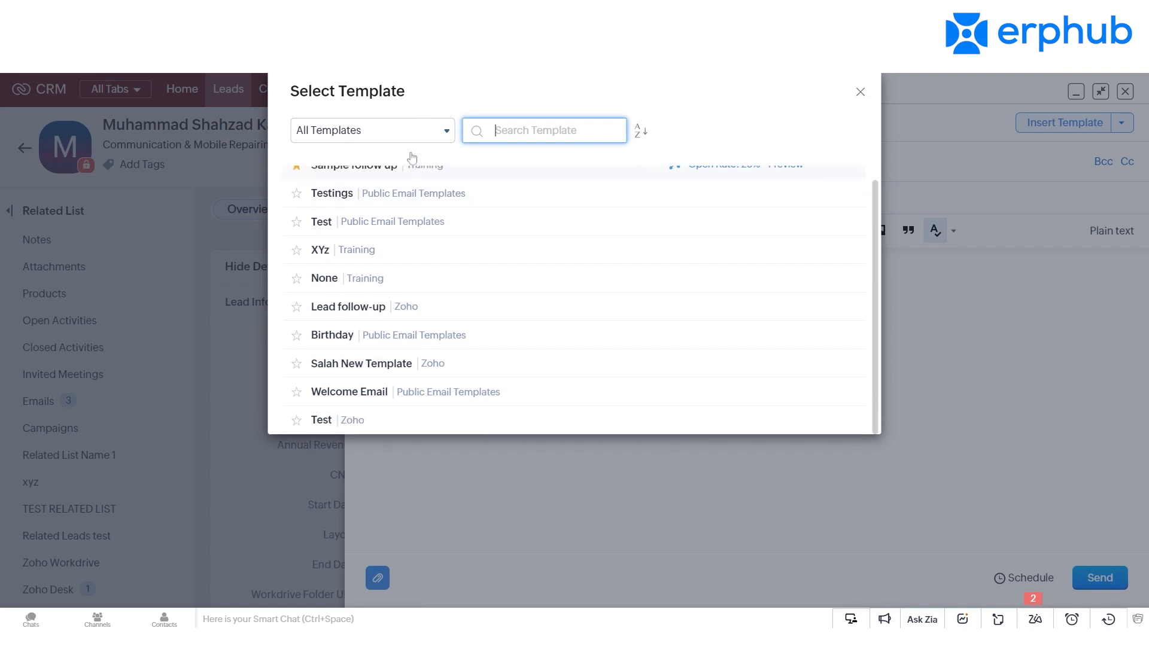
{"action": "left_click", "coordinate": [352, 392]}
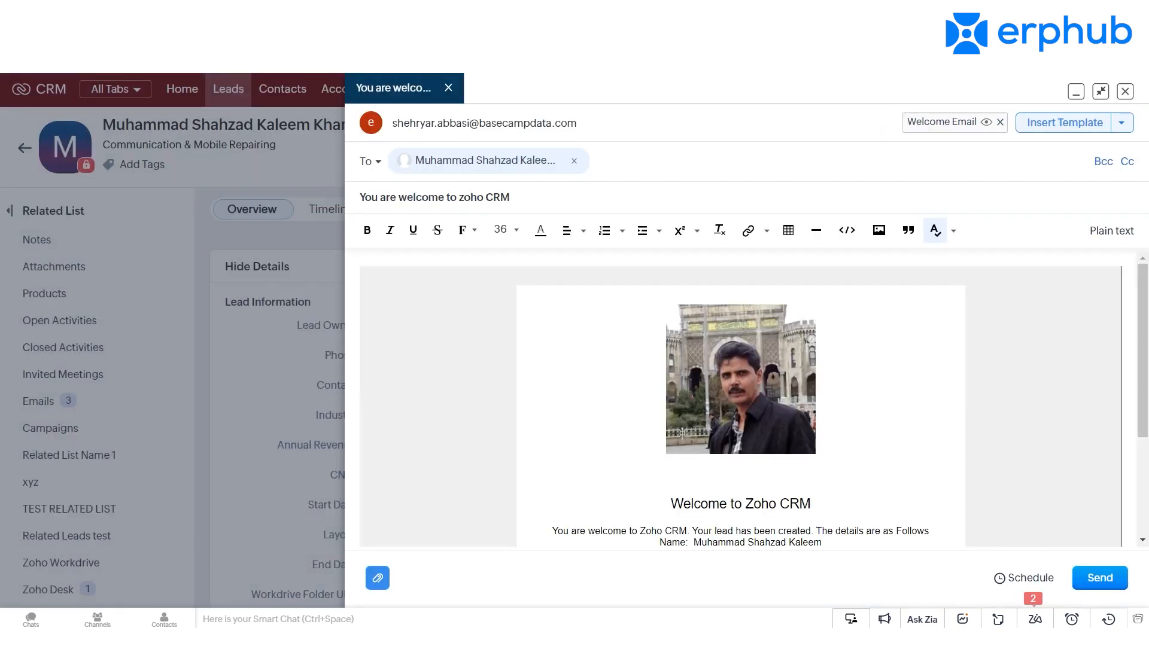
{"action": "left_click_drag", "start_coordinate": [1141, 359], "coordinate": [1140, 494]}
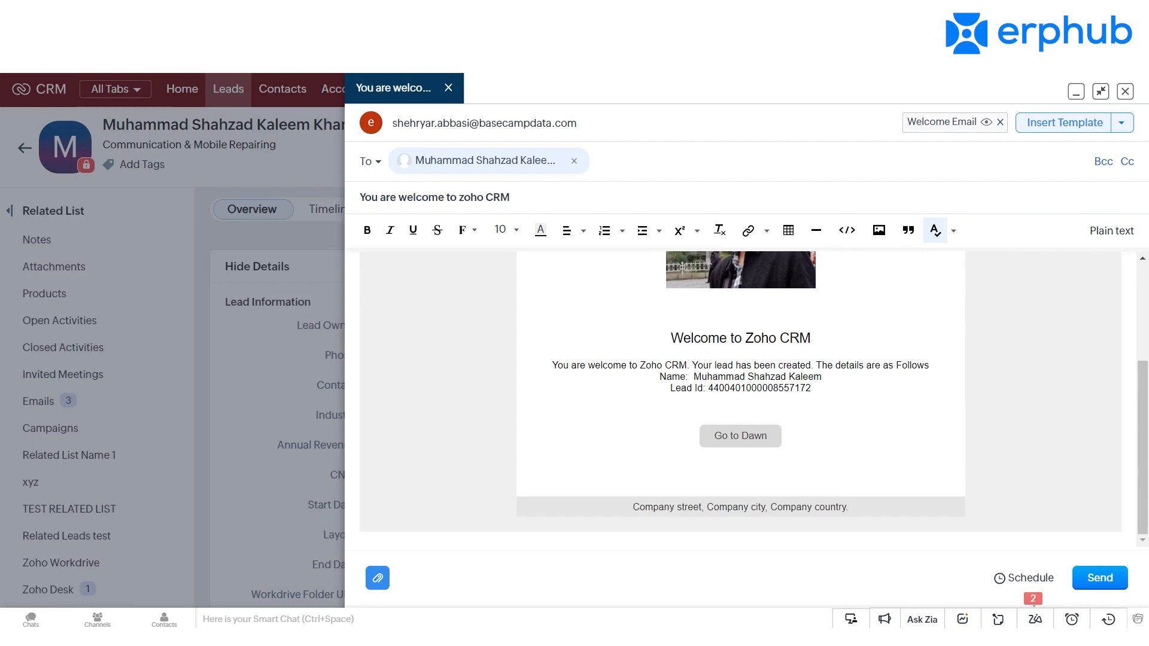
{"action": "left_click", "coordinate": [1125, 92]}
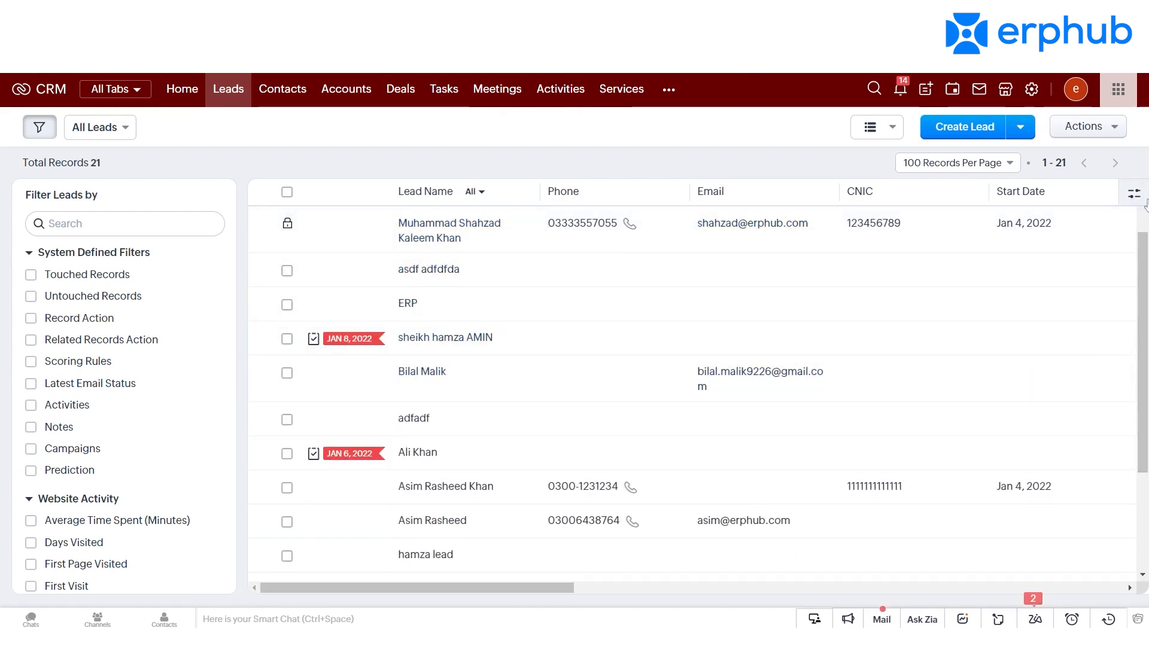
Step: Start a new mass email for All Leads and choose the Birthday template for it
{"action": "left_click", "coordinate": [1114, 131]}
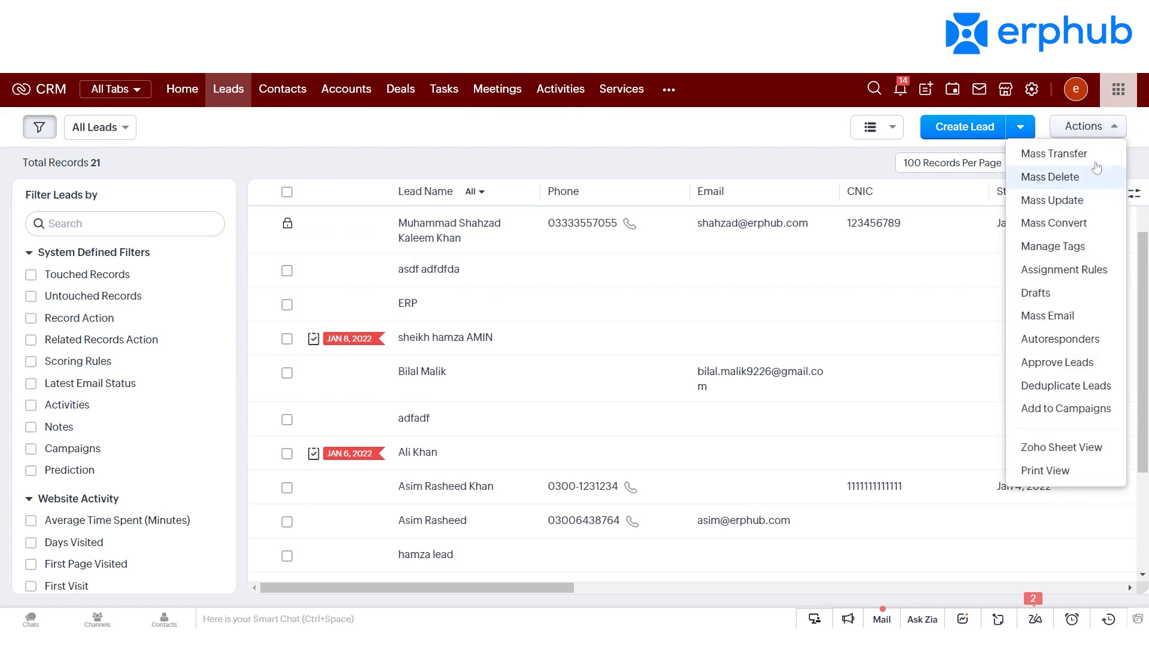
{"action": "left_click", "coordinate": [1061, 325]}
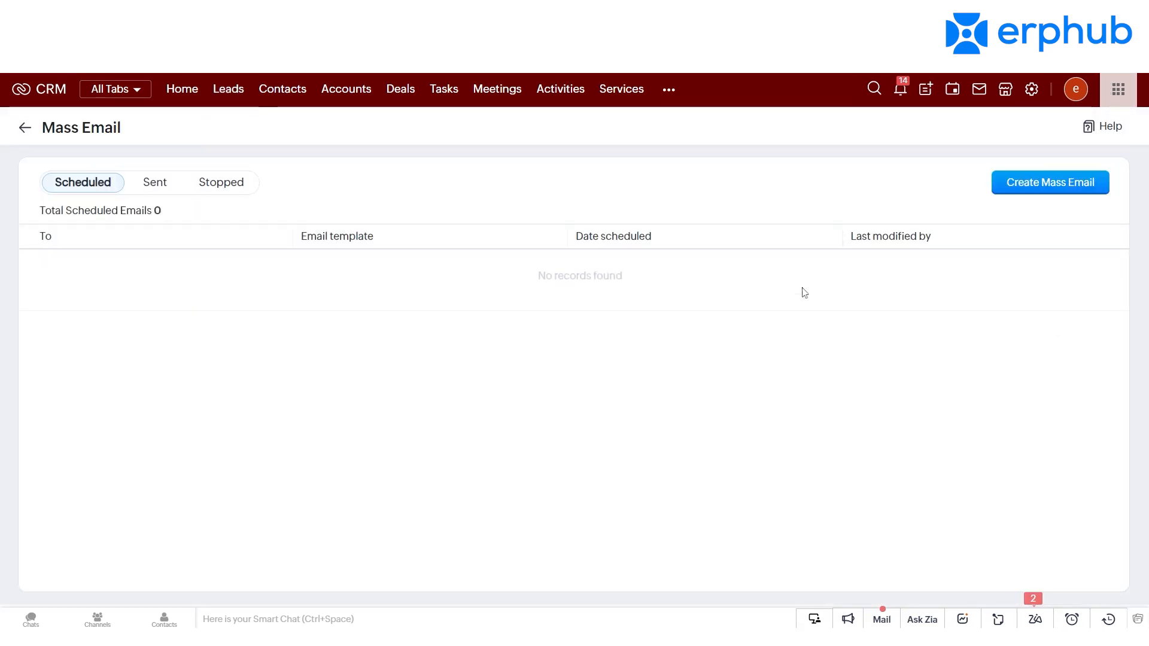
{"action": "left_click", "coordinate": [1075, 188]}
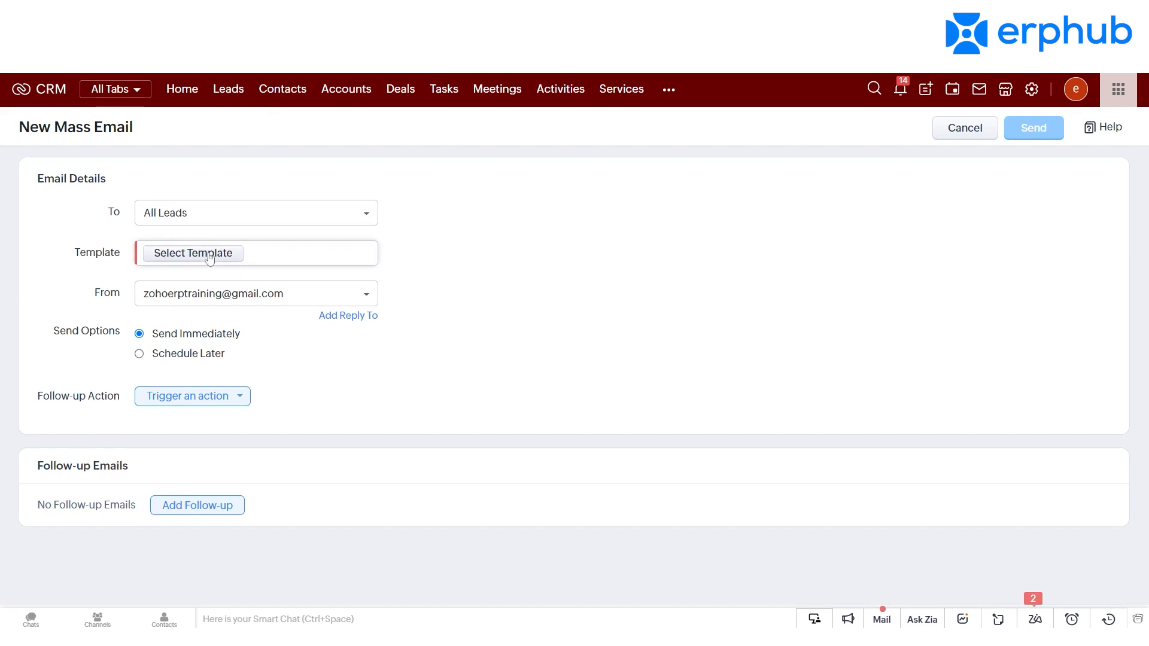
{"action": "left_click", "coordinate": [204, 251]}
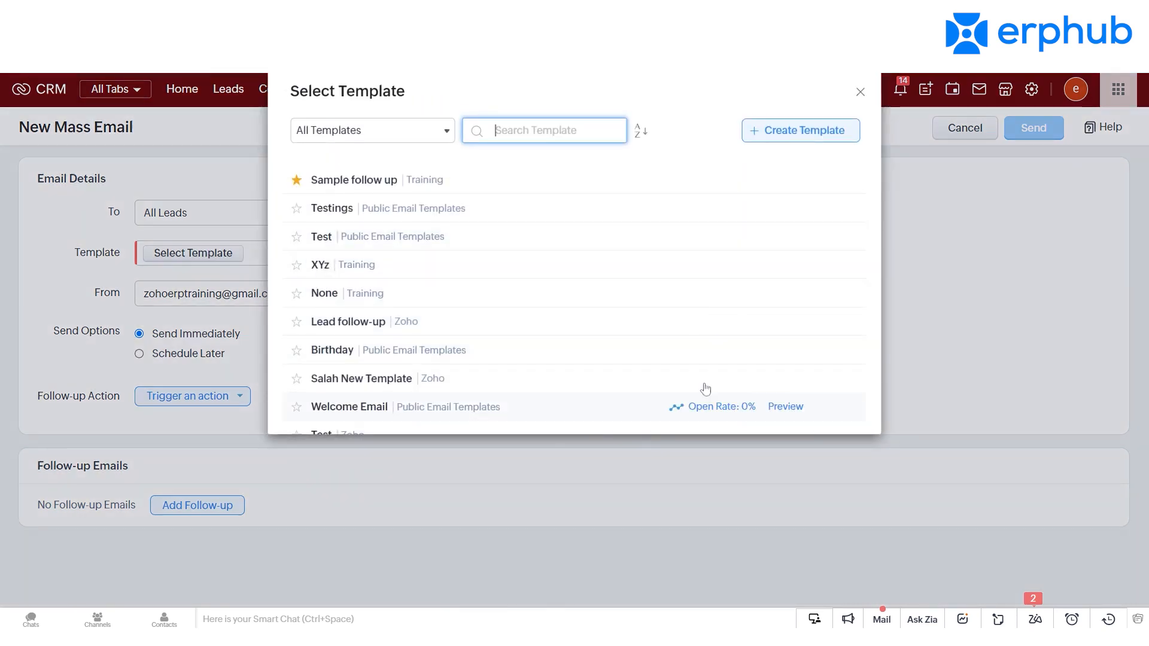
{"action": "scroll", "coordinate": [712, 293], "scroll_direction": "down", "scroll_amount": 1}
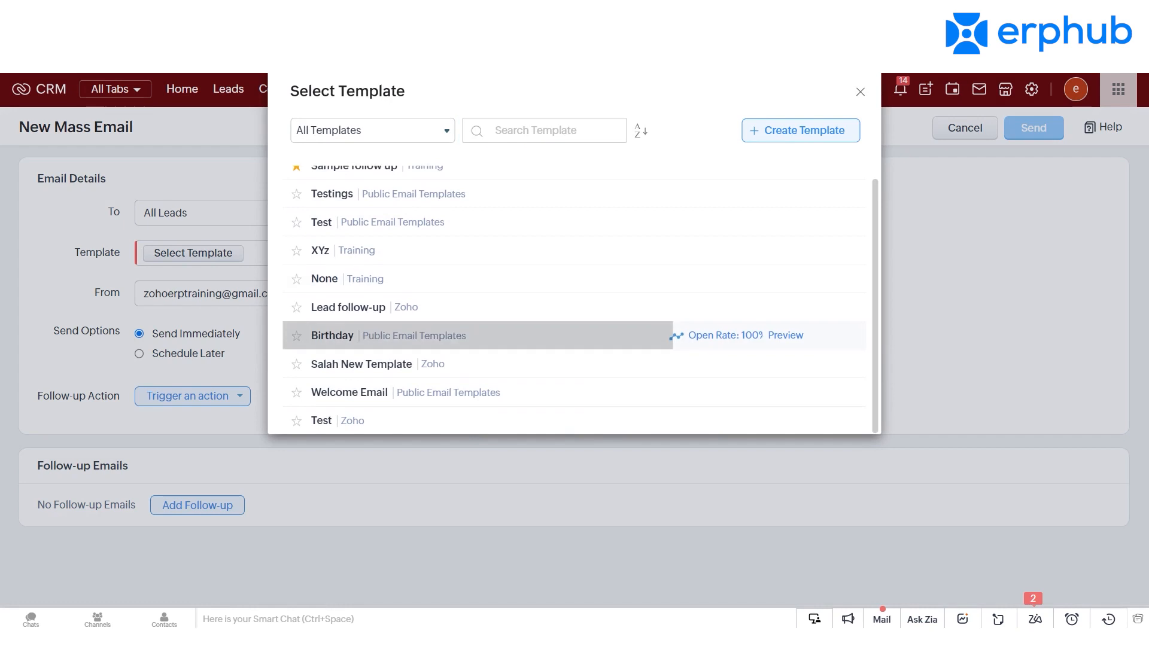
{"action": "left_click", "coordinate": [352, 344]}
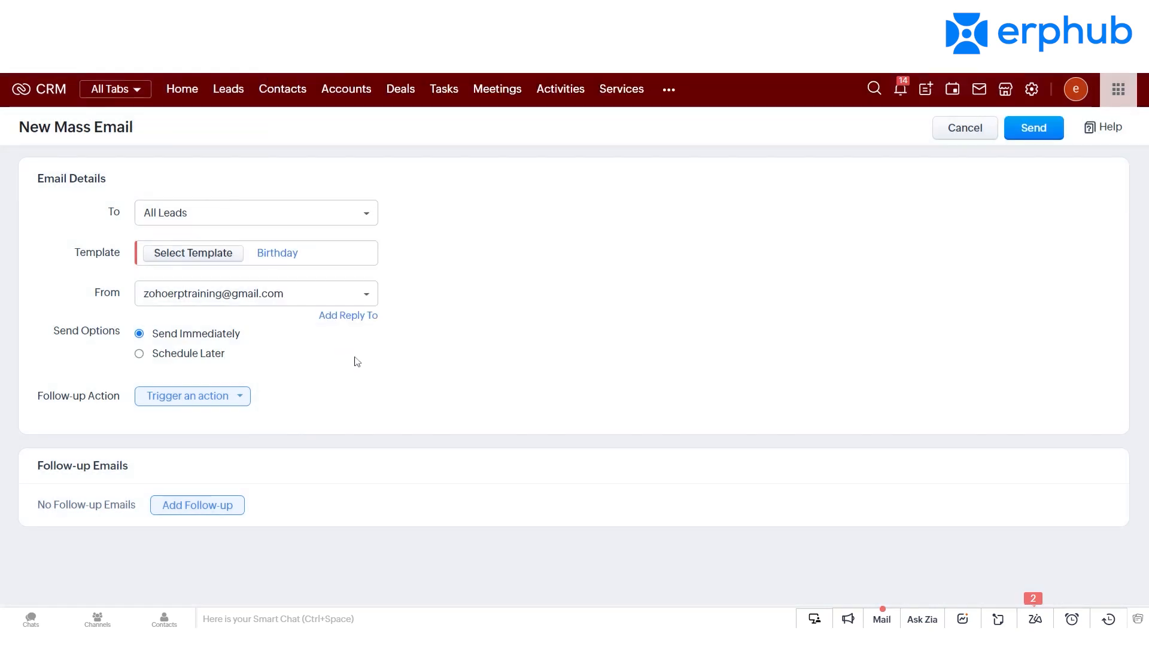
Step: Look at the follow-up actions available when the mass email is opened, and cancel without configuring any
{"action": "left_click", "coordinate": [240, 406]}
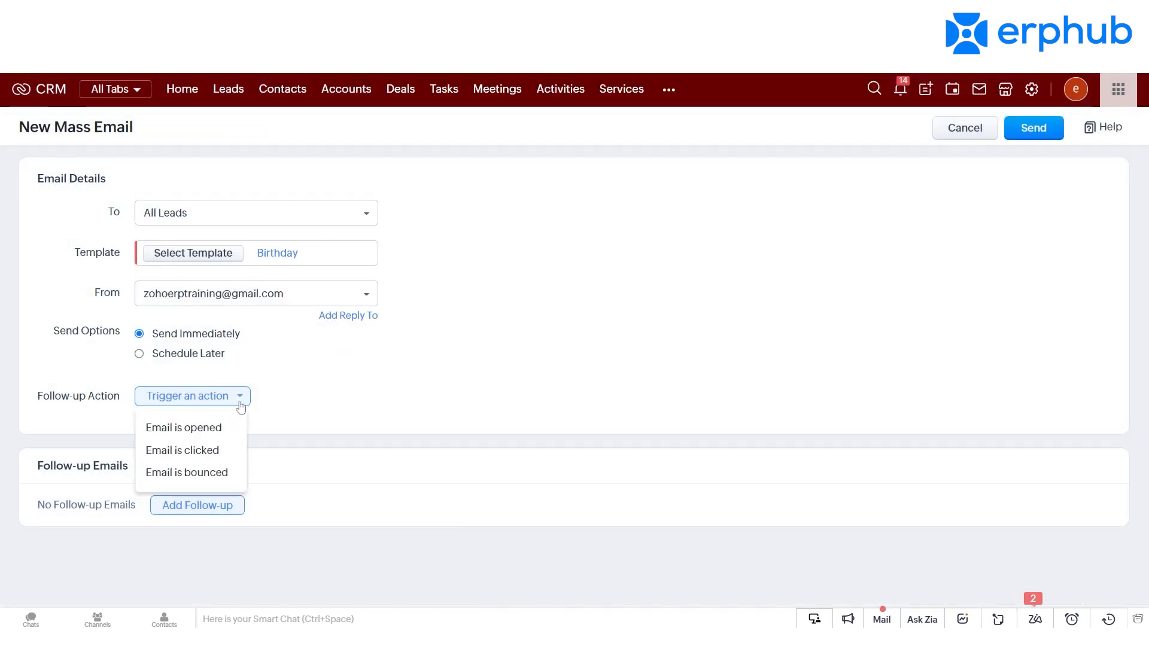
{"action": "left_click", "coordinate": [226, 431]}
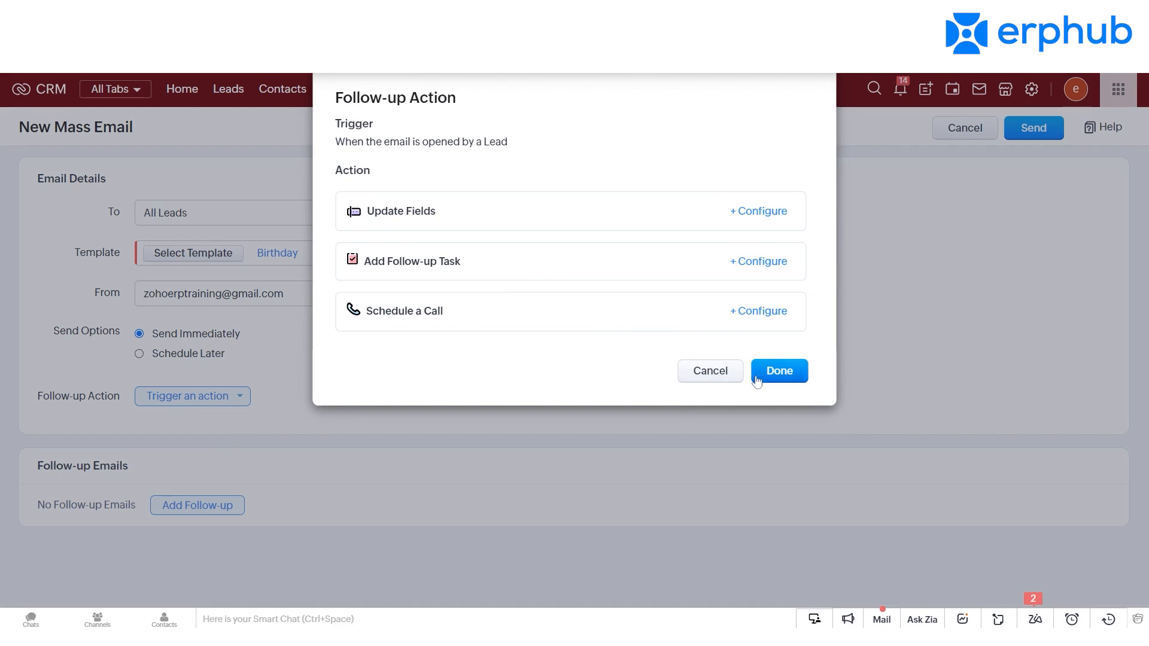
{"action": "left_click", "coordinate": [721, 373]}
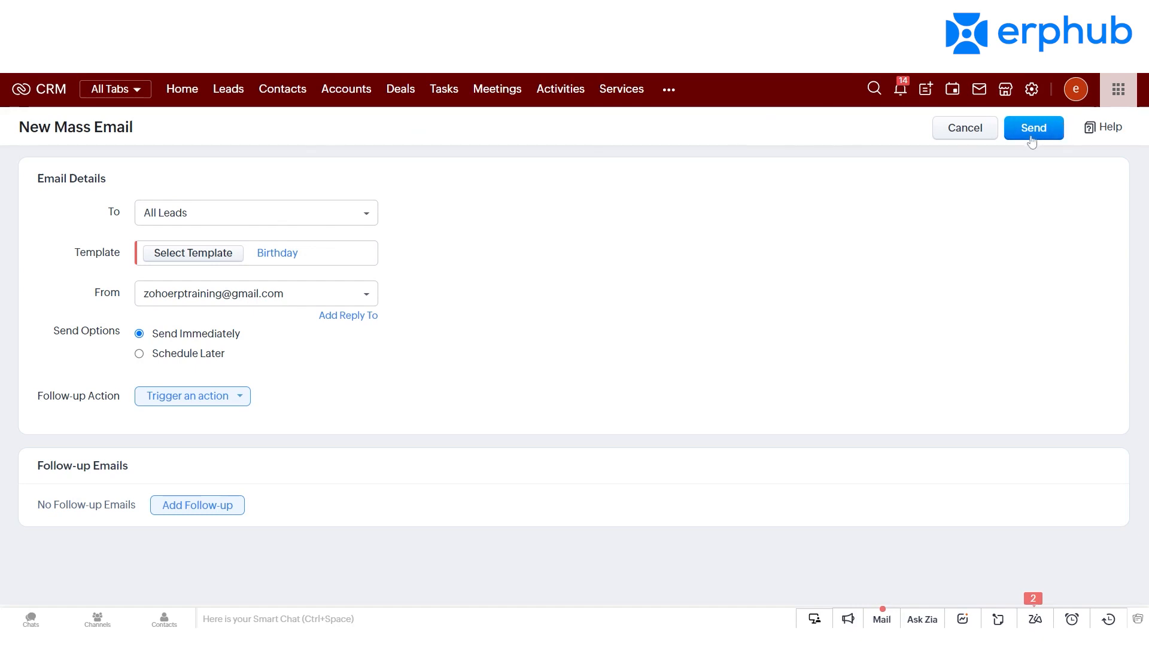
Step: Leave the mass email unsent and open the CRM's Setup page
{"action": "left_click", "coordinate": [1031, 90]}
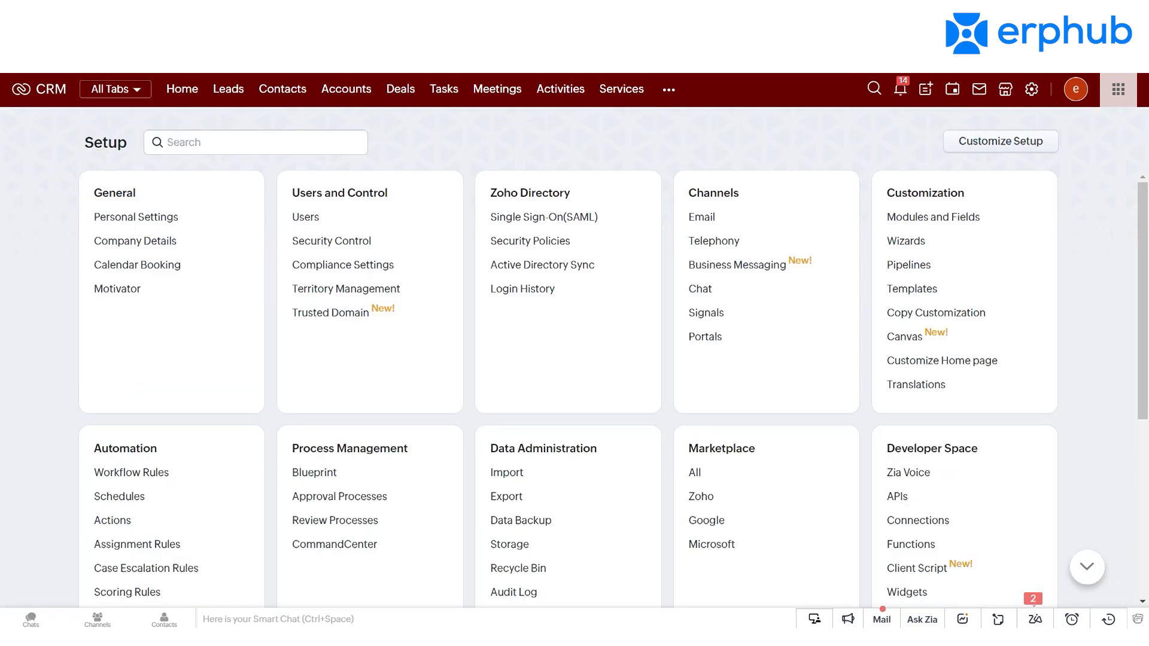
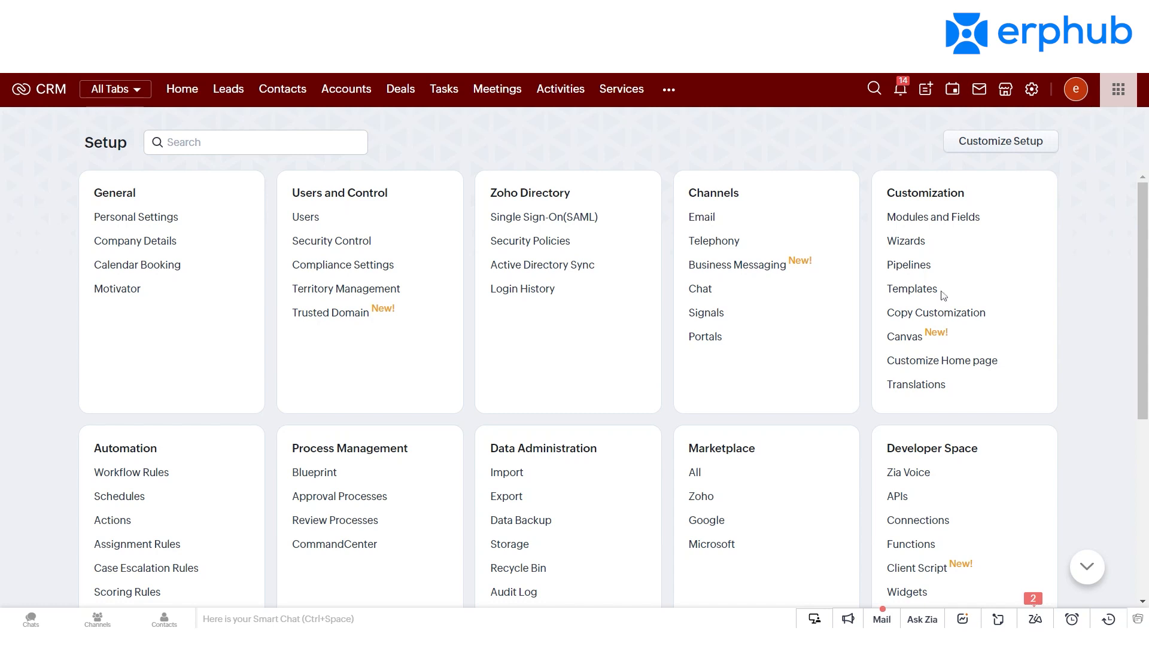
Step: Create a new workflow rule for the Deals module named "Closed- Notify Accounts Receivable" and continue to its trigger settings
{"action": "left_click", "coordinate": [131, 472]}
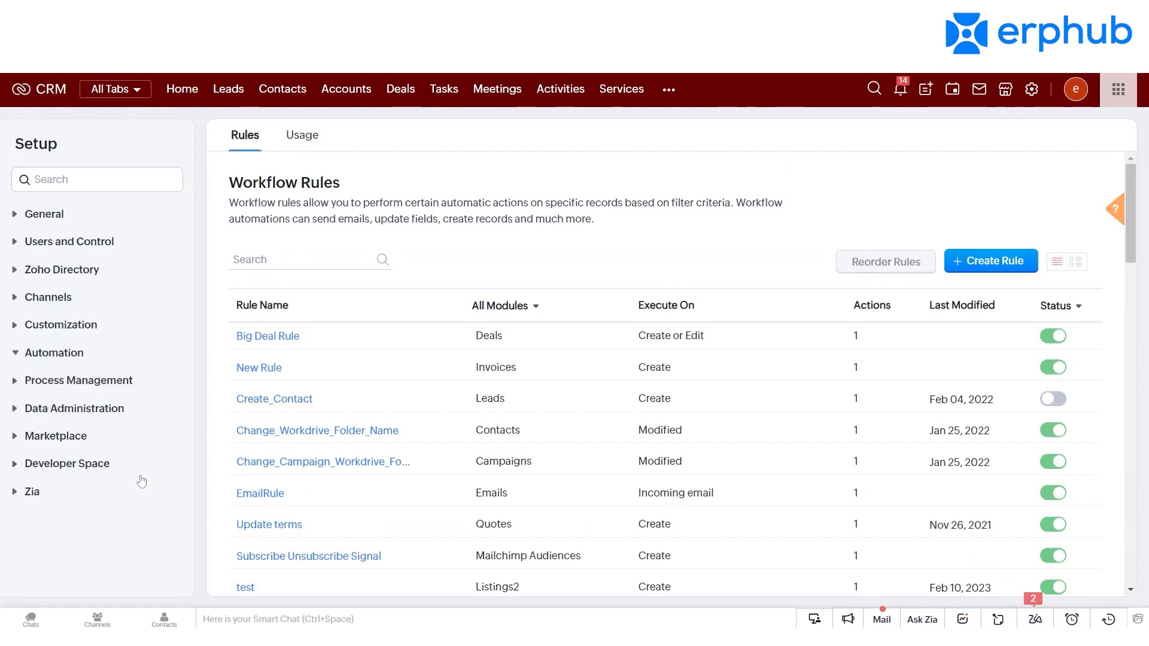
{"action": "left_click", "coordinate": [1012, 269]}
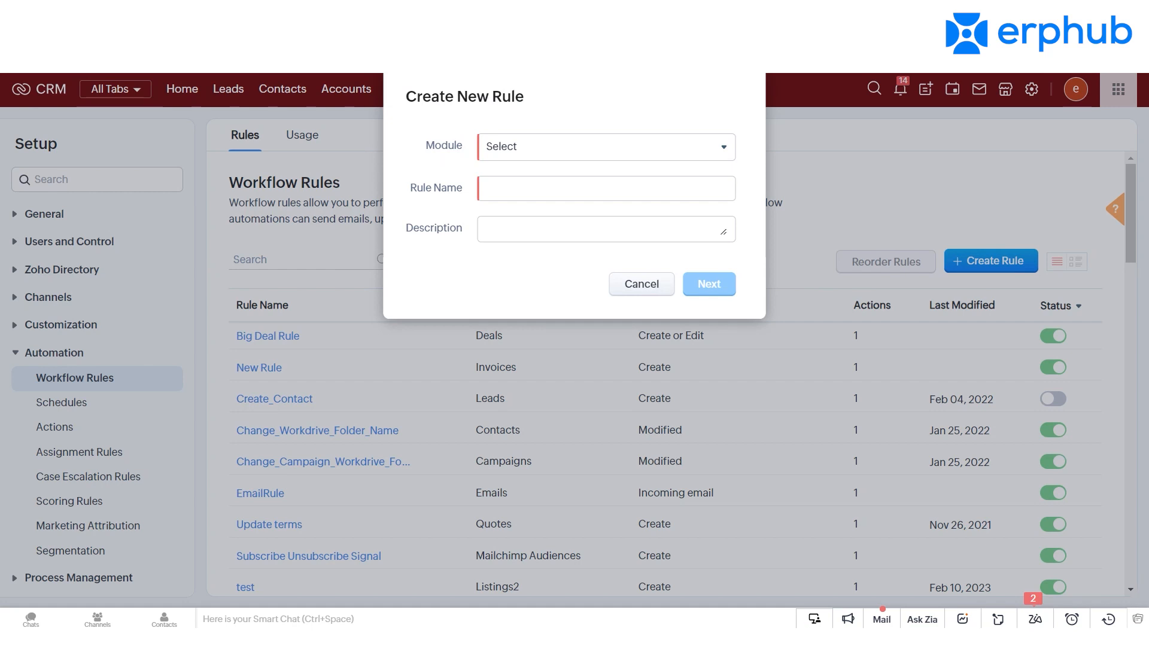
{"action": "left_click", "coordinate": [526, 149]}
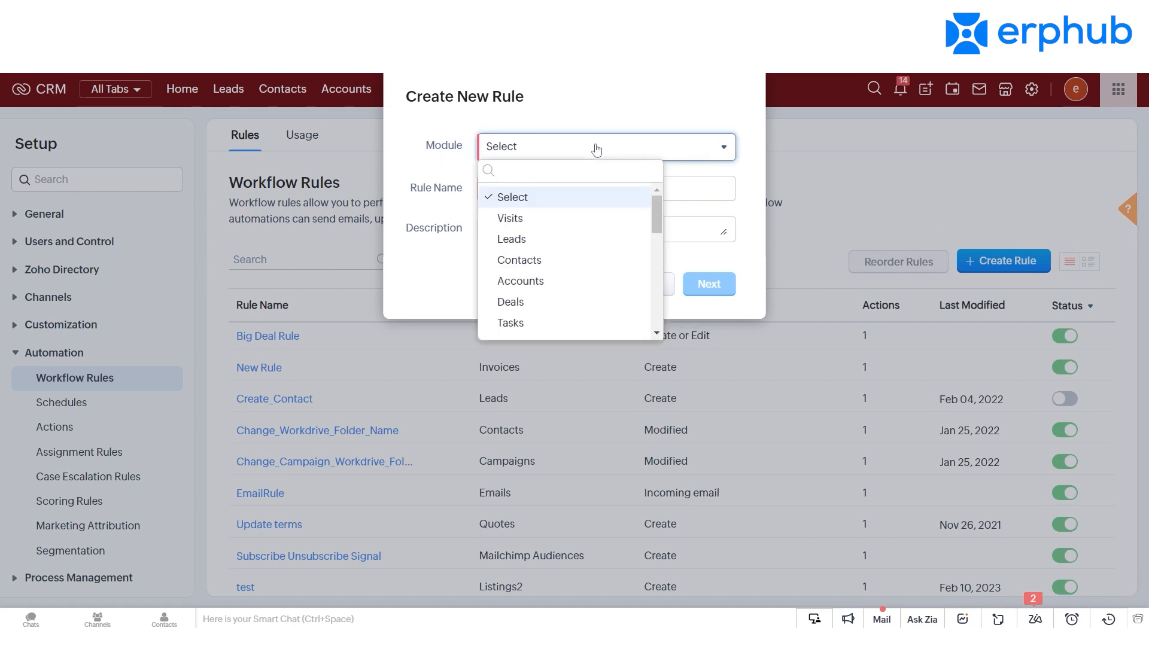
{"action": "left_click", "coordinate": [536, 298]}
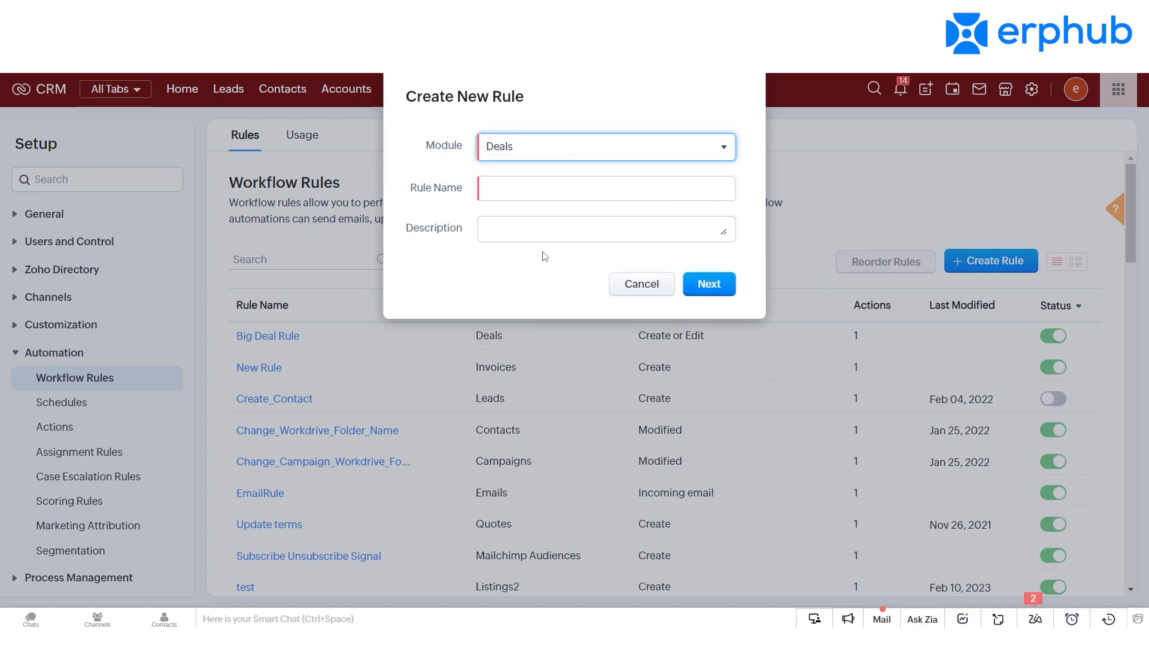
{"action": "left_click", "coordinate": [529, 199]}
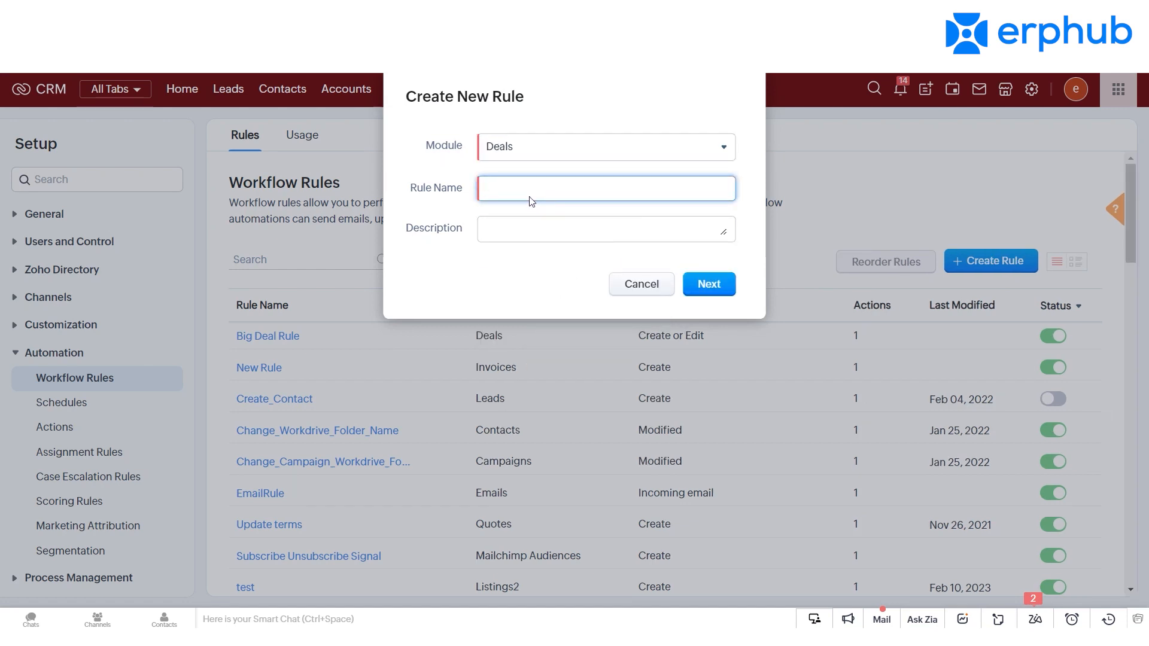
{"action": "type", "text": "Closed Won- Notify Accounts Receivable"}
{"action": "left_click", "coordinate": [544, 188]}
{"action": "key", "text": "BackSpace"}
{"action": "key", "text": "BackSpace"}
{"action": "key", "text": "BackSpace"}
{"action": "key", "text": "BackSpace"}
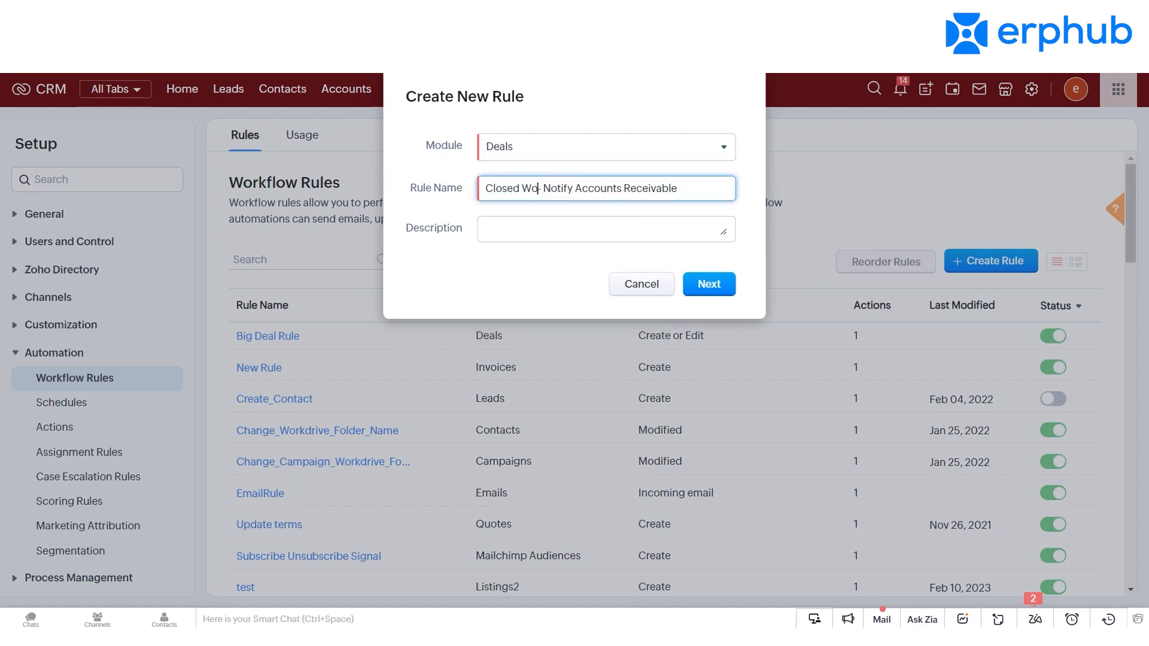
{"action": "left_click", "coordinate": [725, 292]}
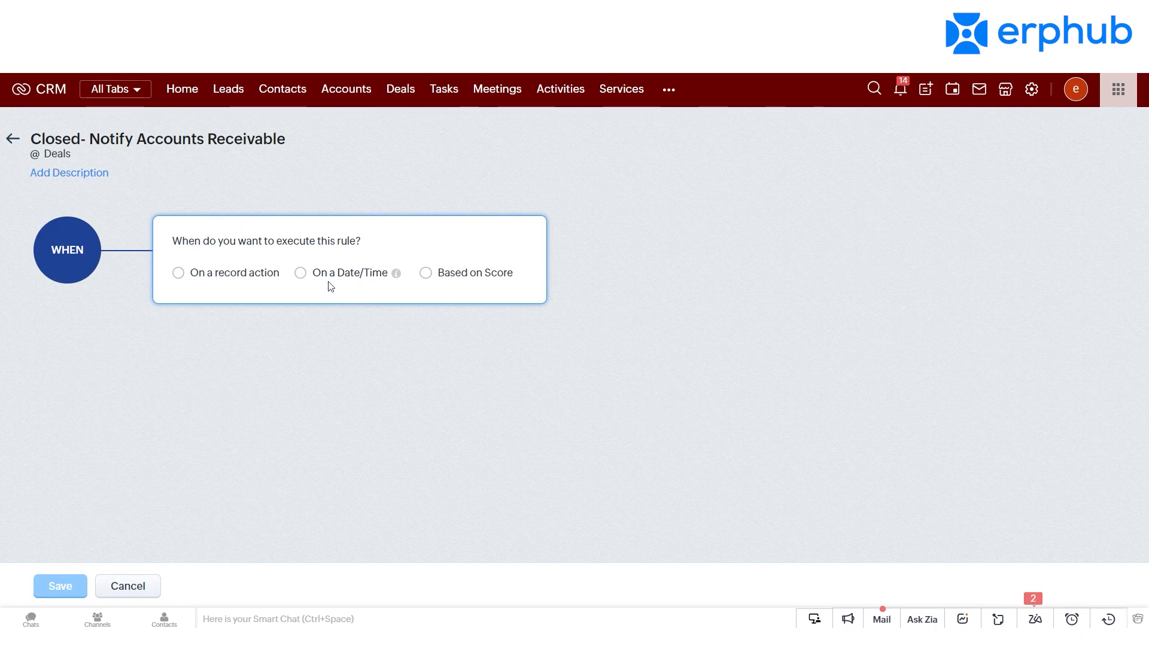
Step: Set the rule to execute on the record action Create or Edit, without repeating it on every deal edit
{"action": "left_click", "coordinate": [211, 283]}
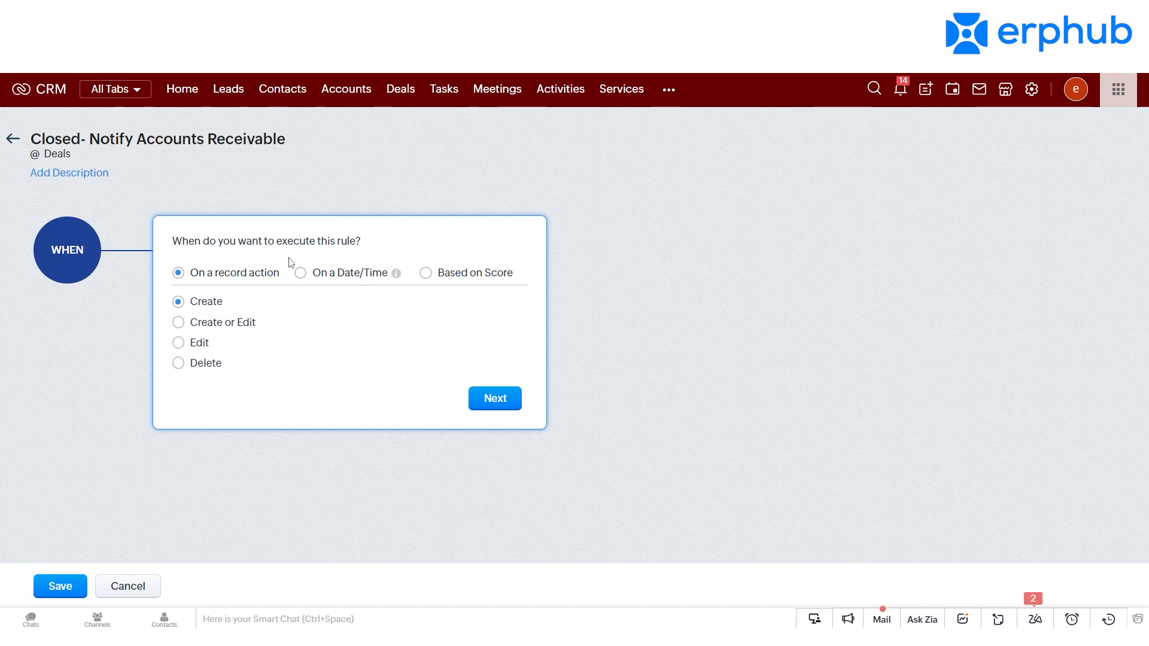
{"action": "left_click", "coordinate": [313, 276]}
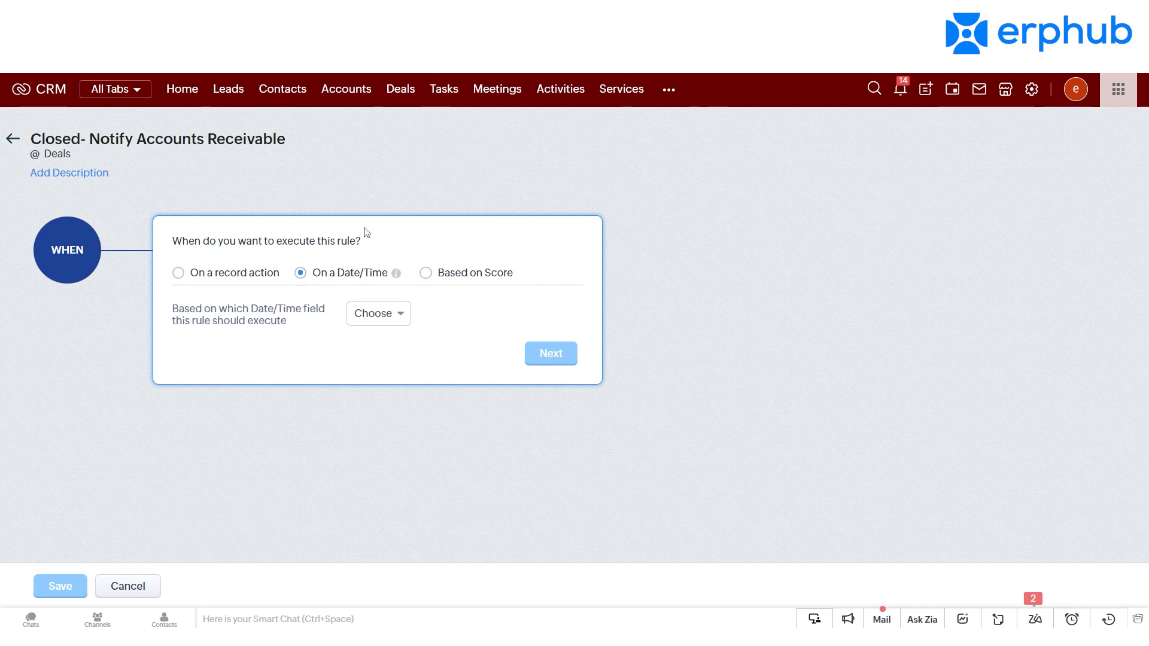
{"action": "left_click", "coordinate": [243, 272]}
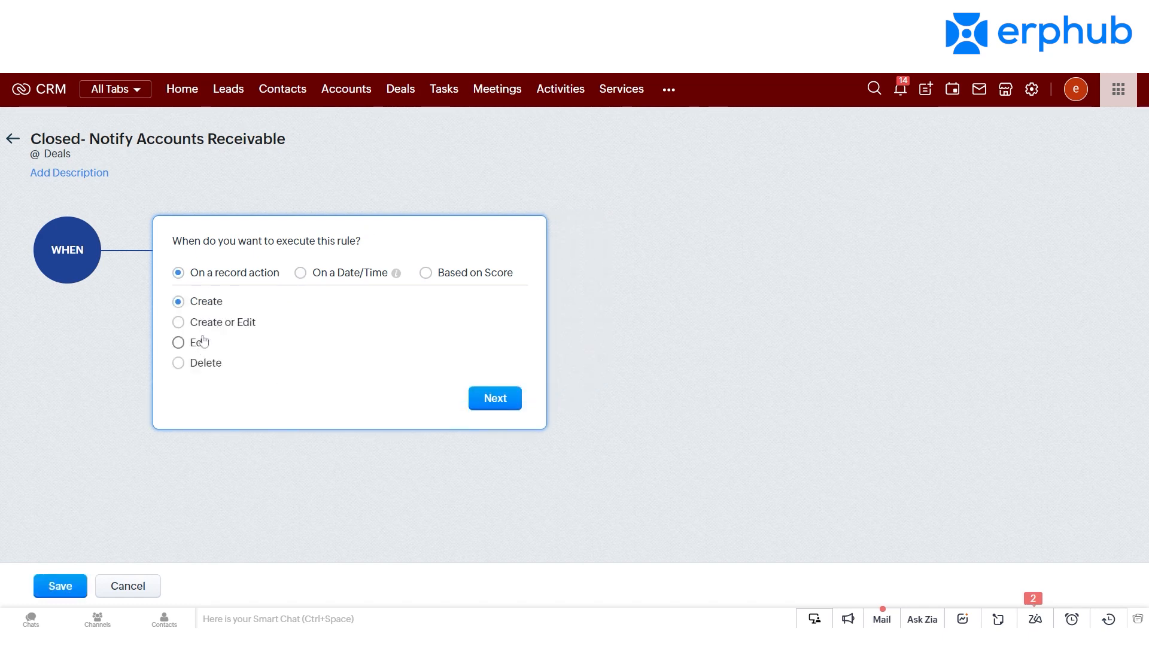
{"action": "left_click", "coordinate": [179, 322]}
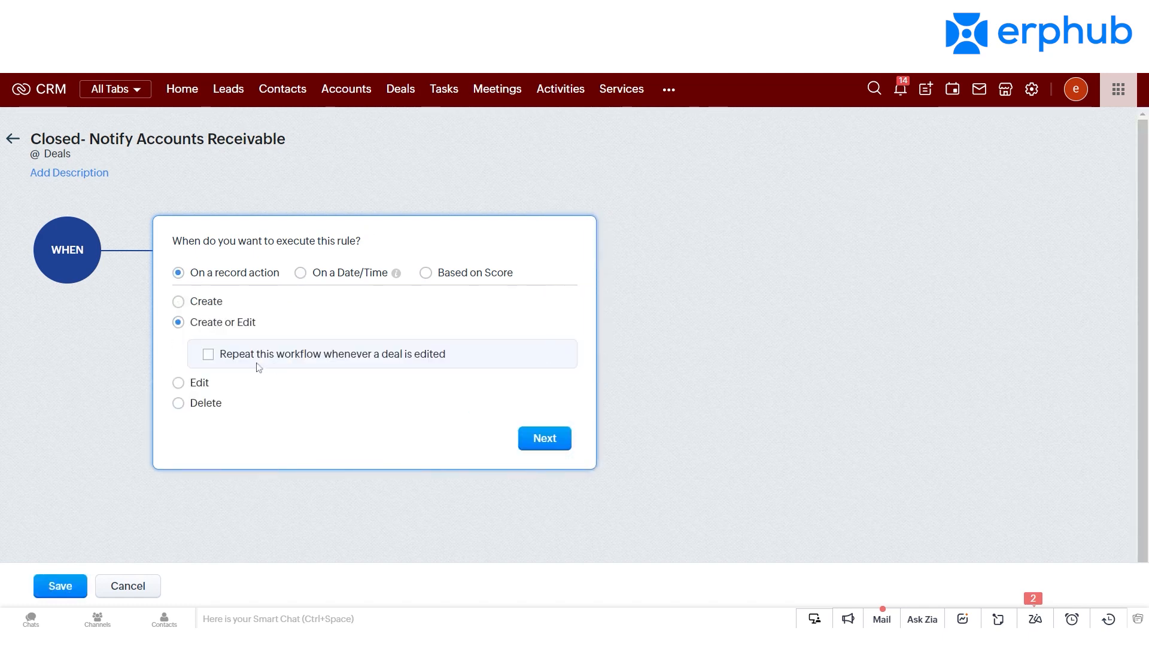
{"action": "left_click", "coordinate": [554, 448]}
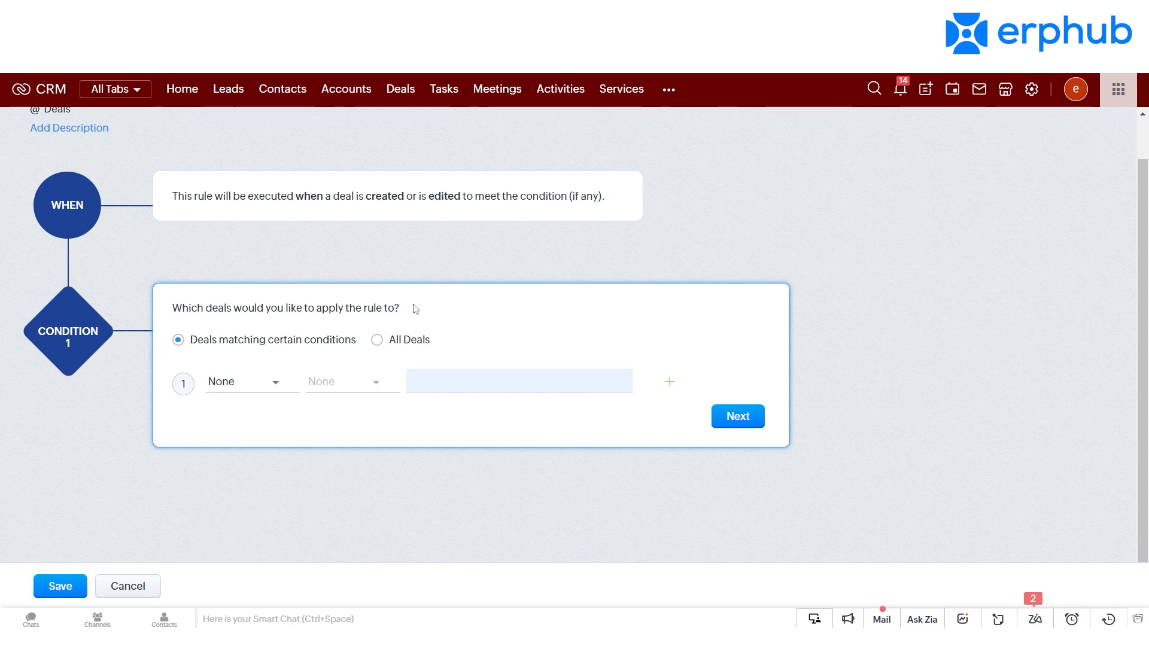
Step: Add the rule condition that the deal's Stage is Qualification and confirm it
{"action": "left_click", "coordinate": [270, 382]}
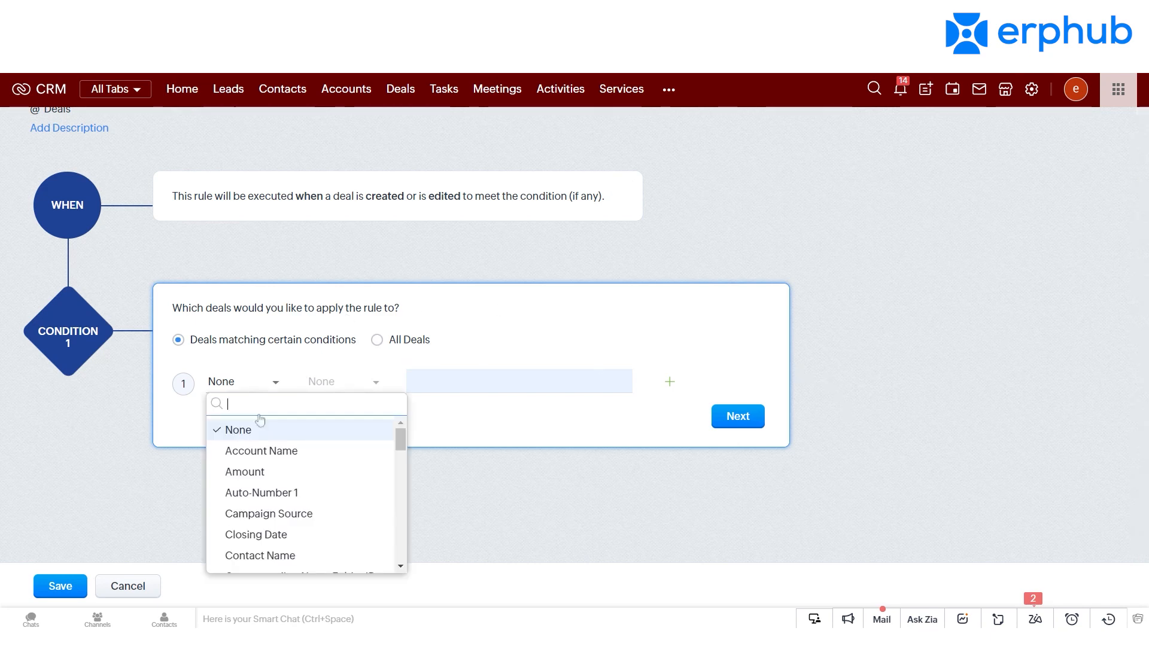
{"action": "type", "text": "stage"}
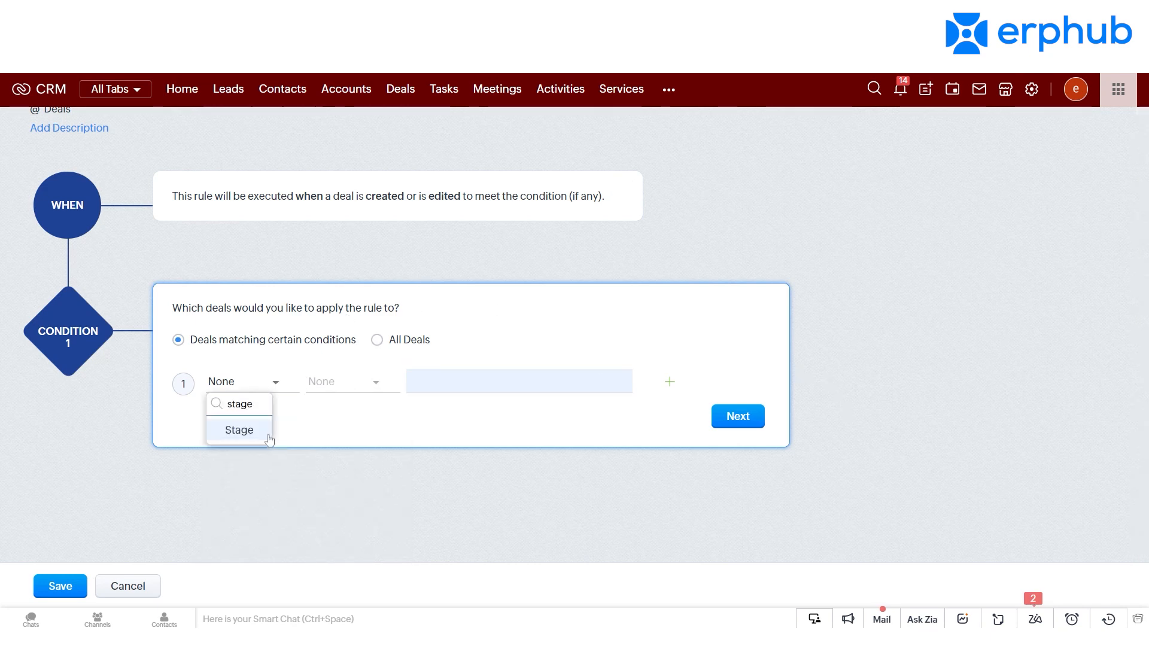
{"action": "left_click", "coordinate": [268, 434]}
{"action": "left_click", "coordinate": [348, 383]}
{"action": "left_click", "coordinate": [362, 452]}
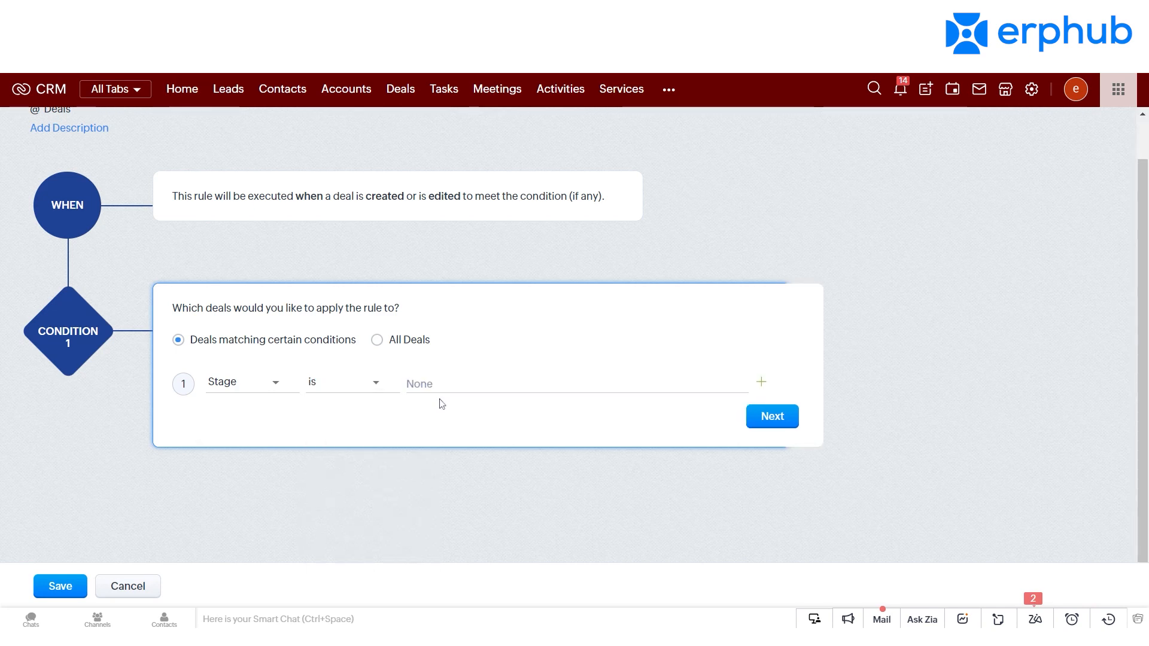
{"action": "left_click", "coordinate": [439, 392]}
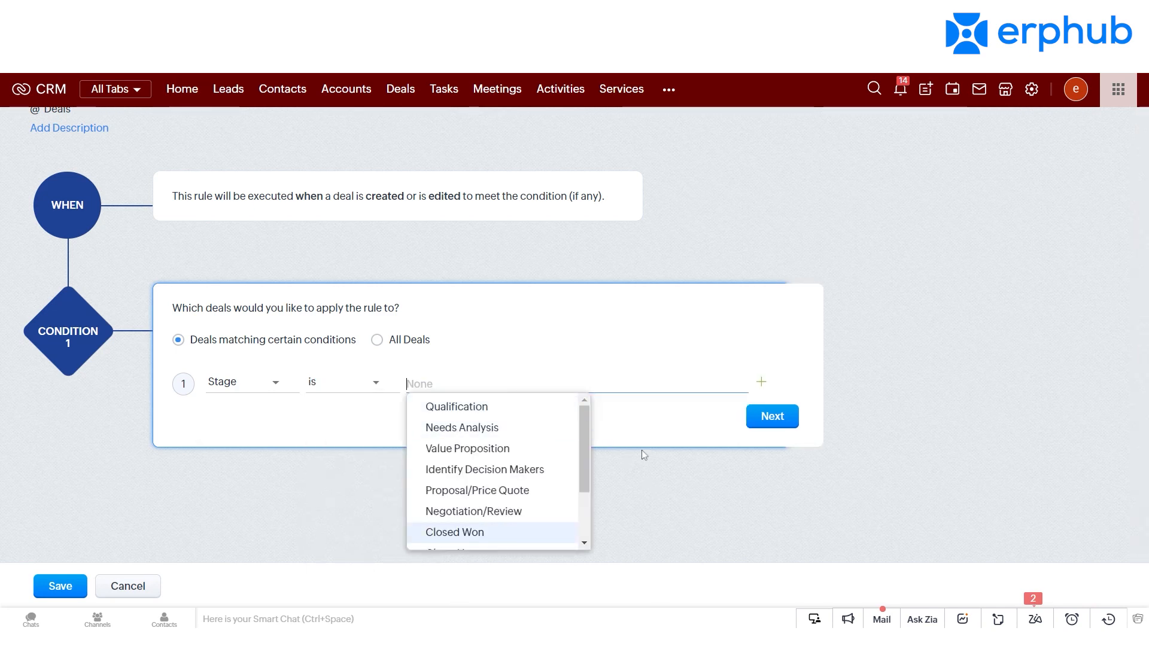
{"action": "left_click", "coordinate": [486, 413]}
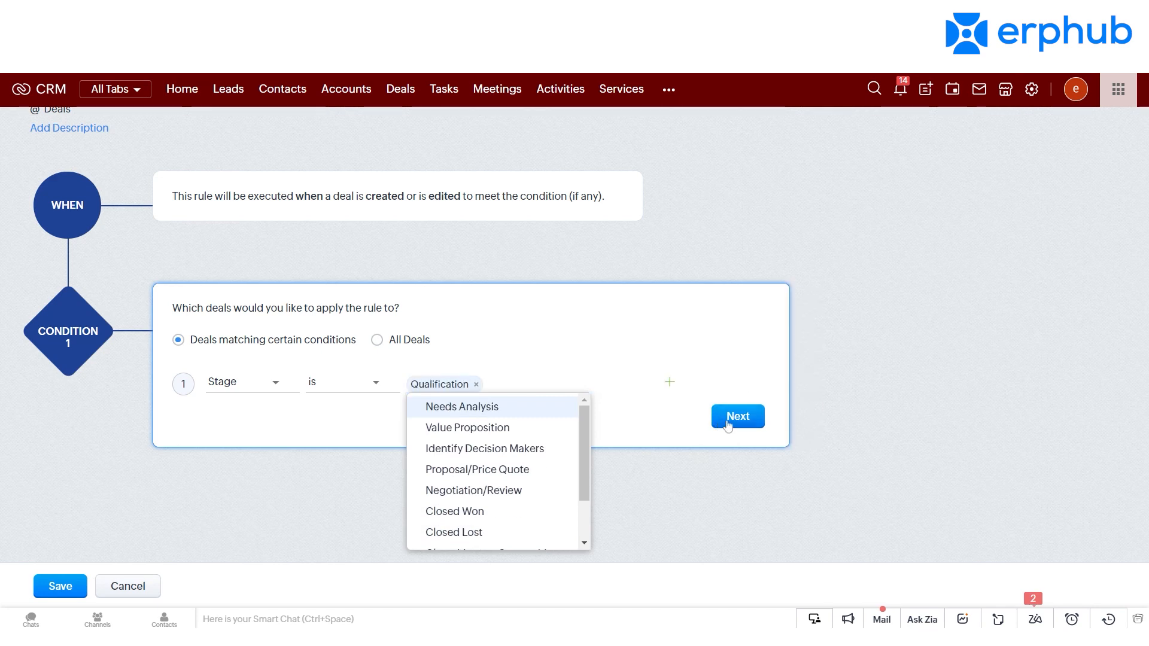
{"action": "left_click", "coordinate": [729, 426]}
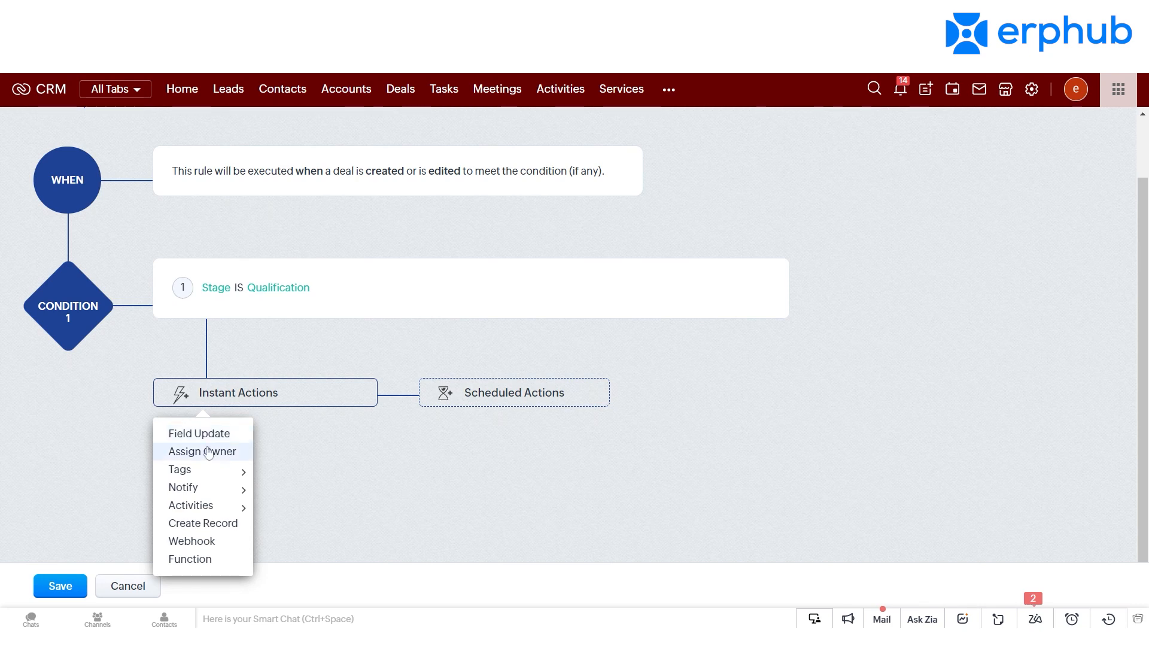
Step: Look at the task assignment offered as an instant action, view the new task form, and close it unsaved
{"action": "mouse_move", "coordinate": [215, 509]}
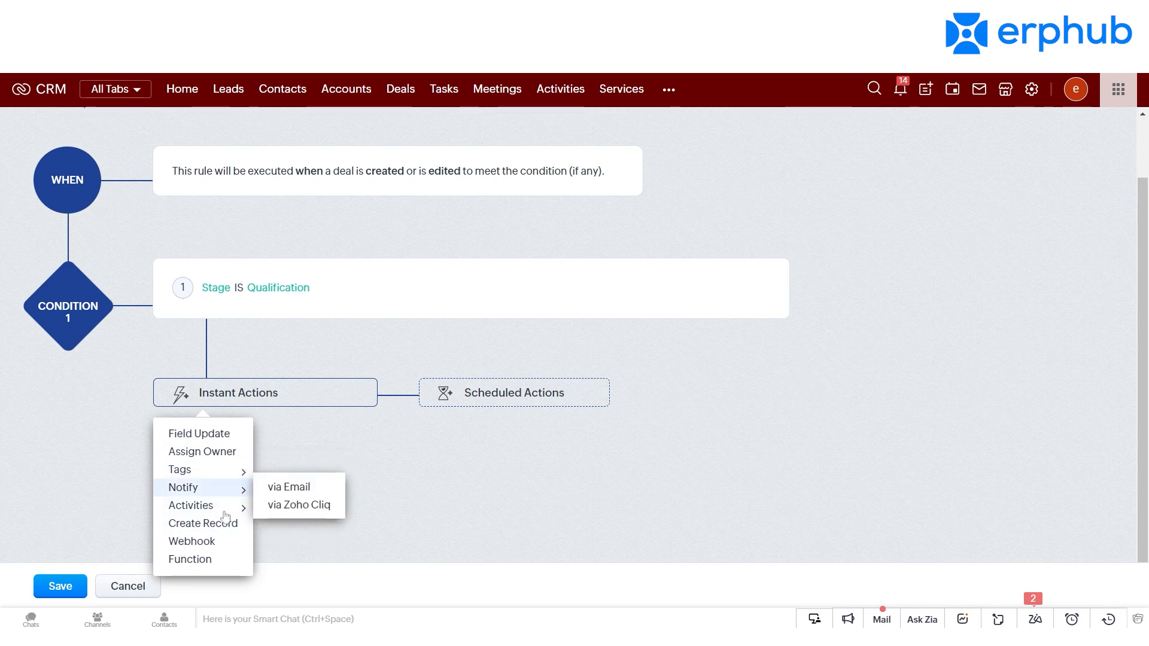
{"action": "left_click", "coordinate": [290, 504]}
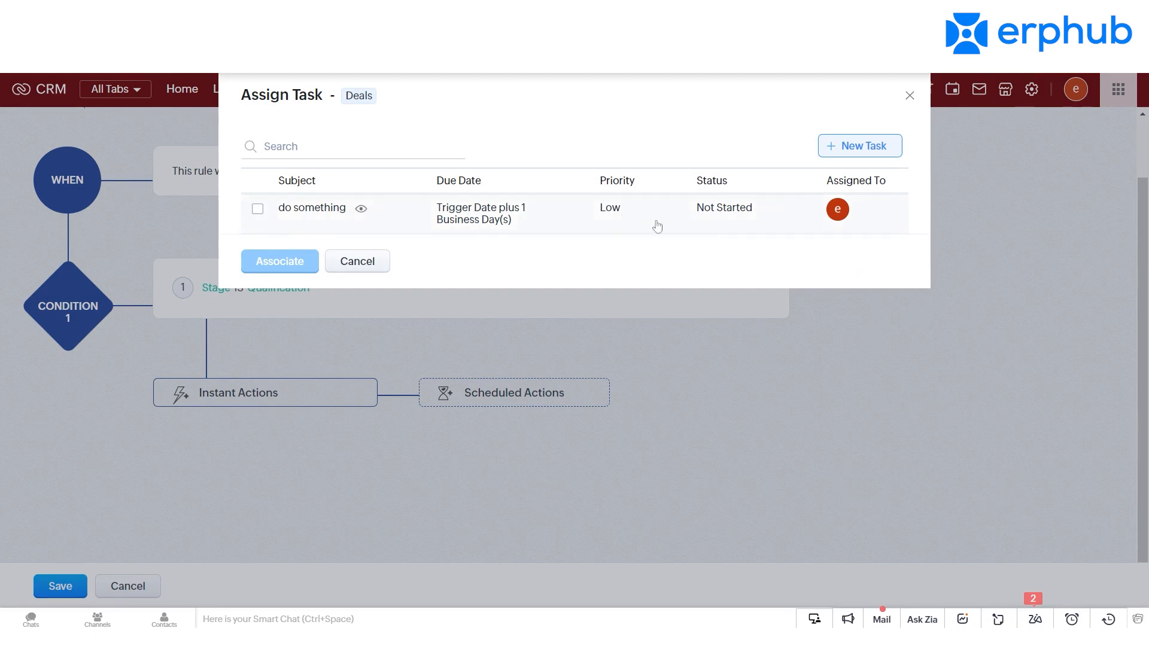
{"action": "left_click", "coordinate": [875, 156]}
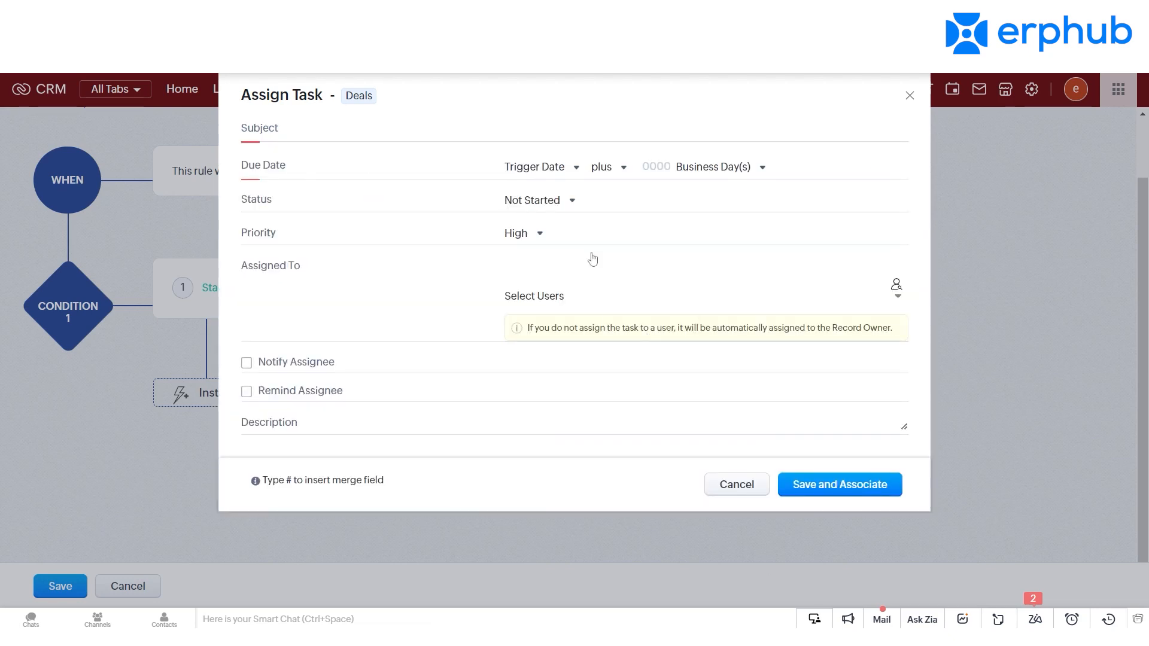
{"action": "left_click", "coordinate": [909, 97]}
Step: Look at the instant action for adding tags, cancel it, and review the other instant actions available
{"action": "left_click", "coordinate": [301, 400]}
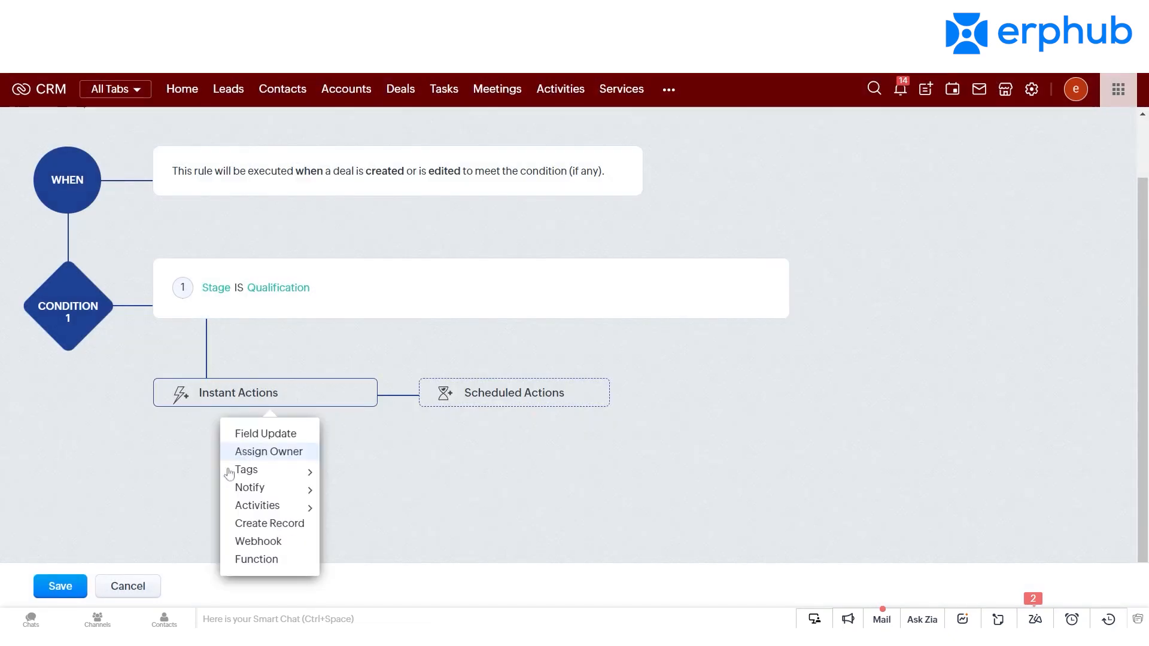
{"action": "left_click", "coordinate": [336, 473]}
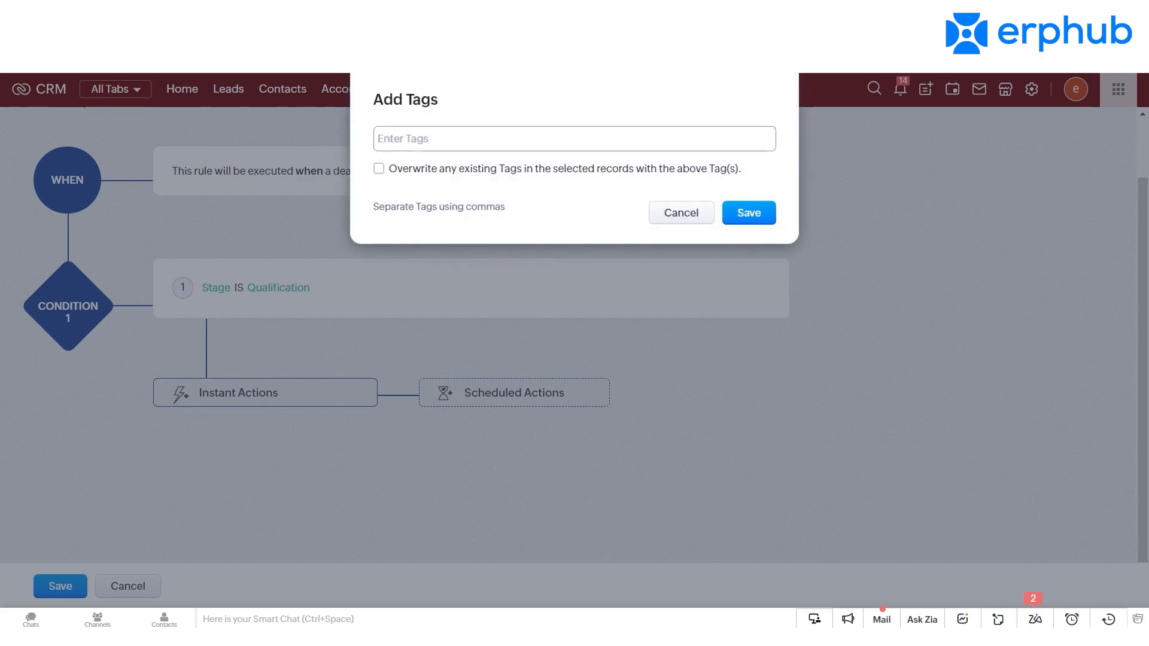
{"action": "left_click", "coordinate": [667, 213]}
{"action": "left_click", "coordinate": [239, 399]}
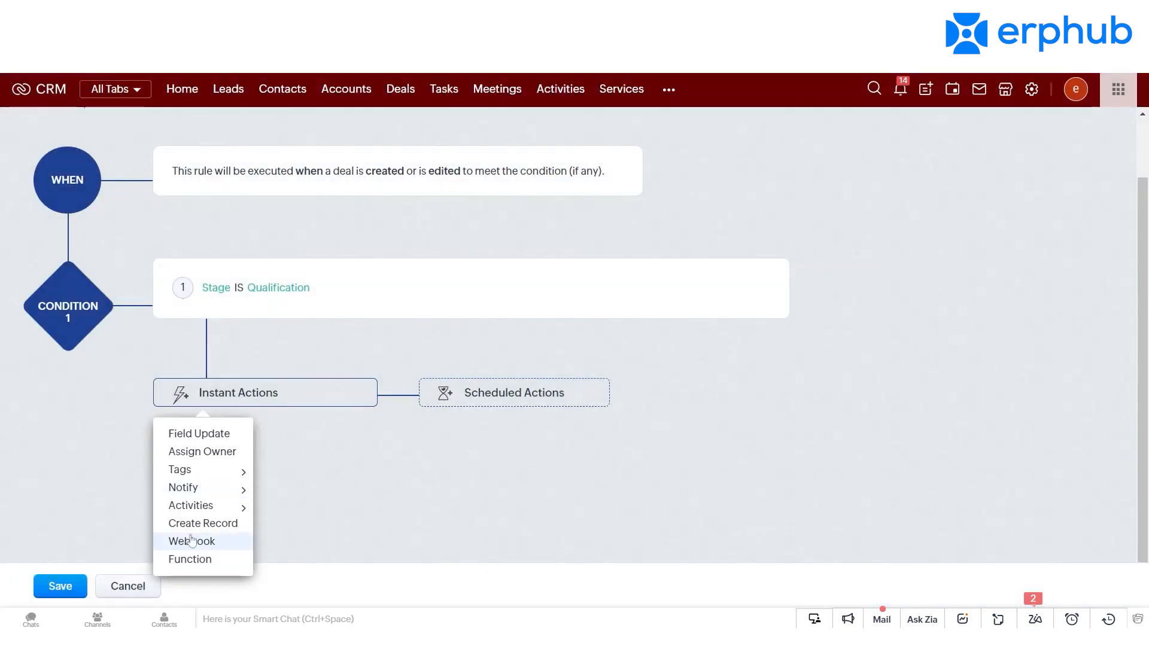
{"action": "mouse_move", "coordinate": [235, 509]}
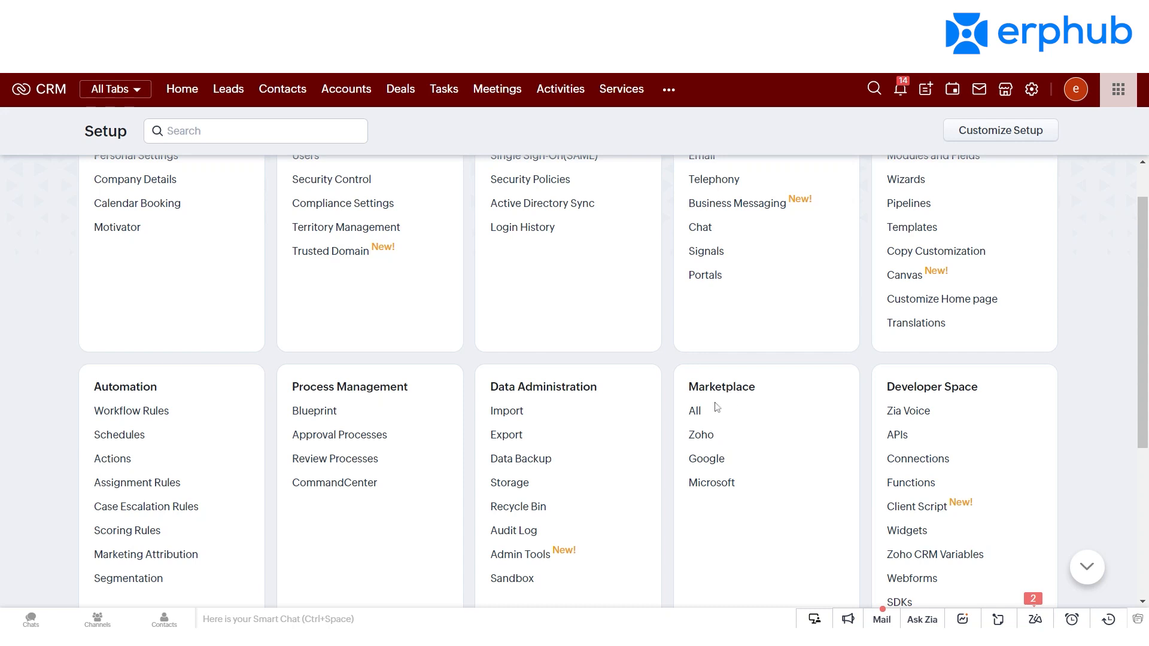
Step: Open the Zoho integrations of the Marketplace in Setup and examine the available apps from Zoho Webinar through Zoho Contracts
{"action": "left_click", "coordinate": [701, 435]}
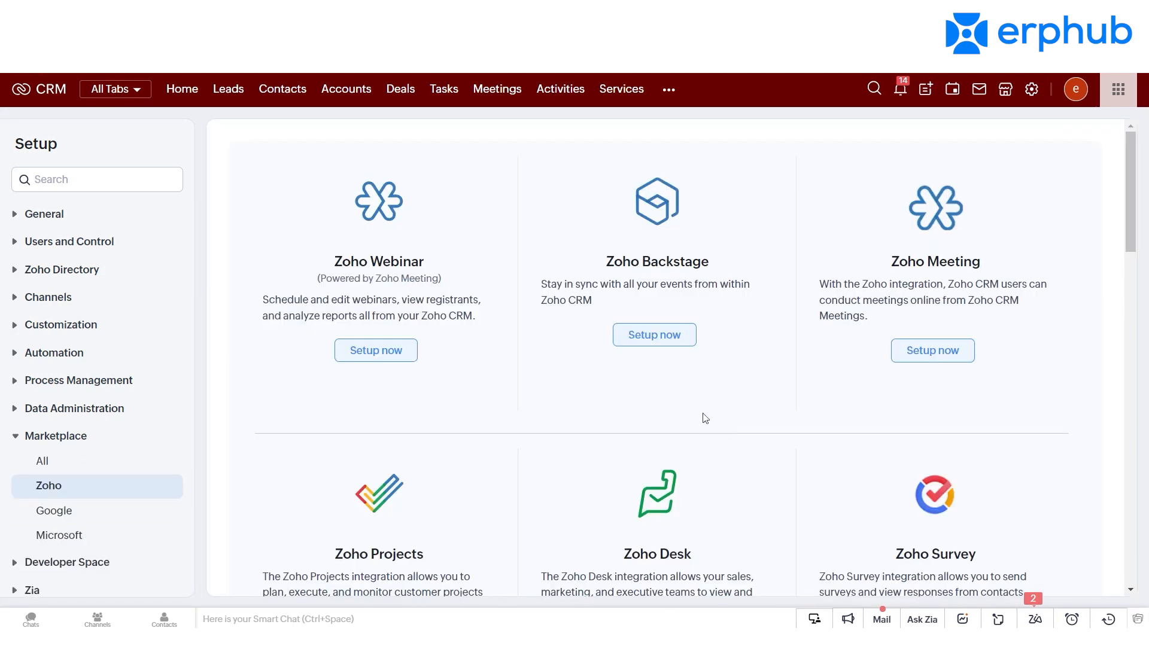
{"action": "left_click_drag", "start_coordinate": [1131, 207], "coordinate": [1125, 120]}
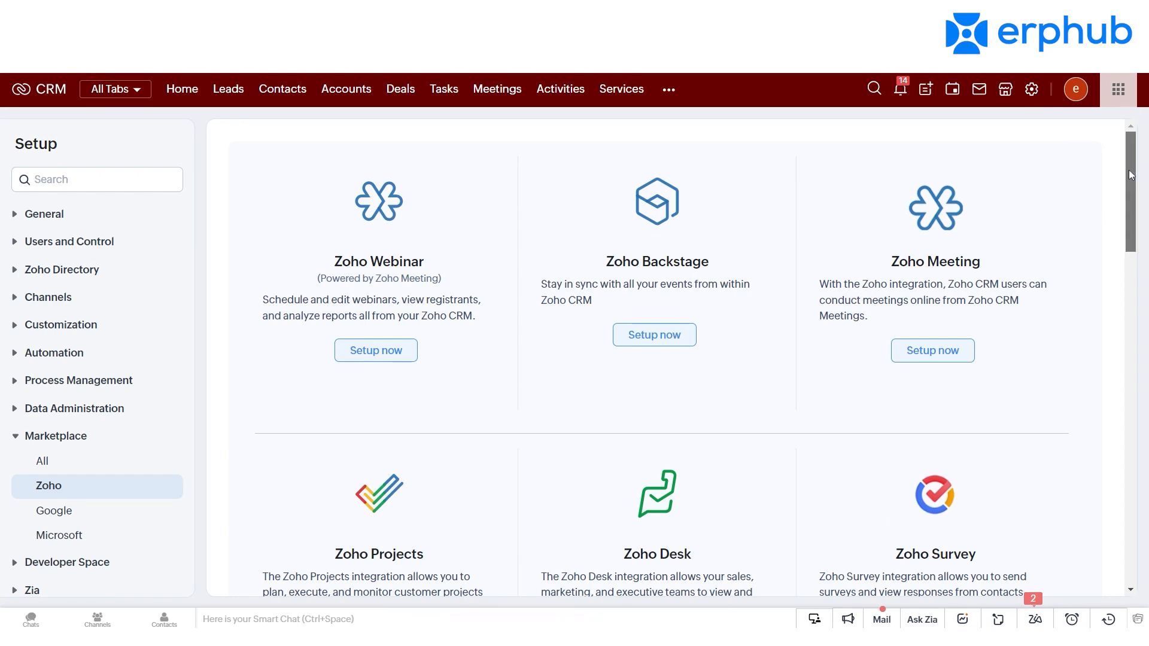
{"action": "left_click_drag", "start_coordinate": [1131, 174], "coordinate": [1147, 422]}
{"action": "scroll", "coordinate": [957, 246], "scroll_direction": "up", "scroll_amount": 2}
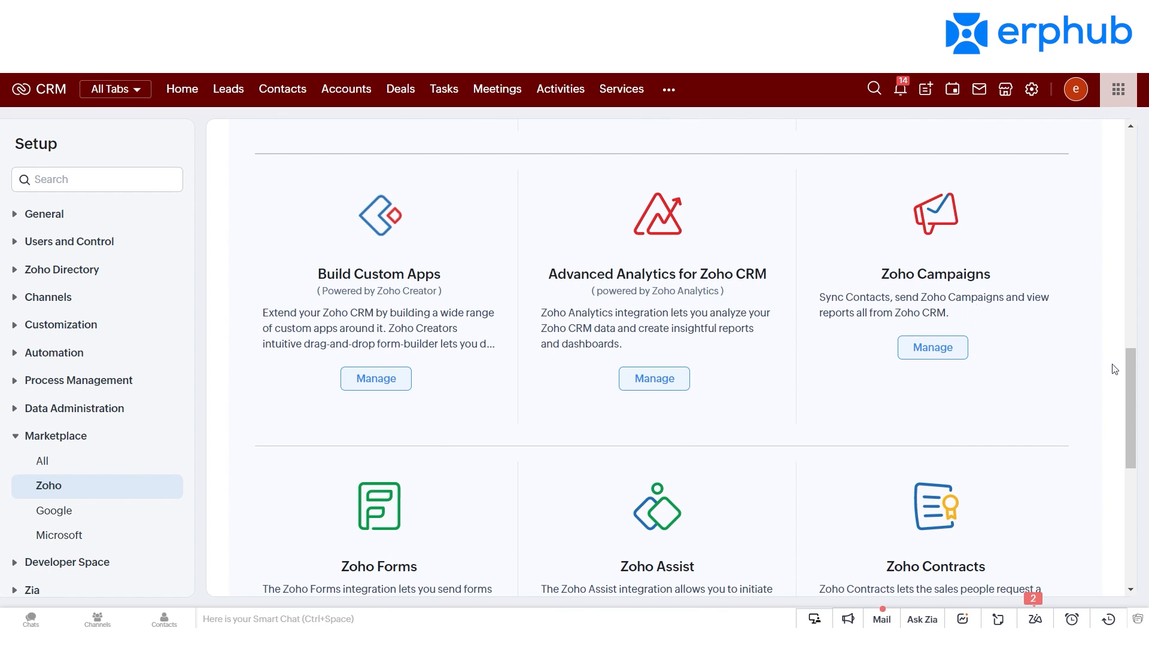
{"action": "left_click_drag", "start_coordinate": [1118, 308], "coordinate": [1118, 305]}
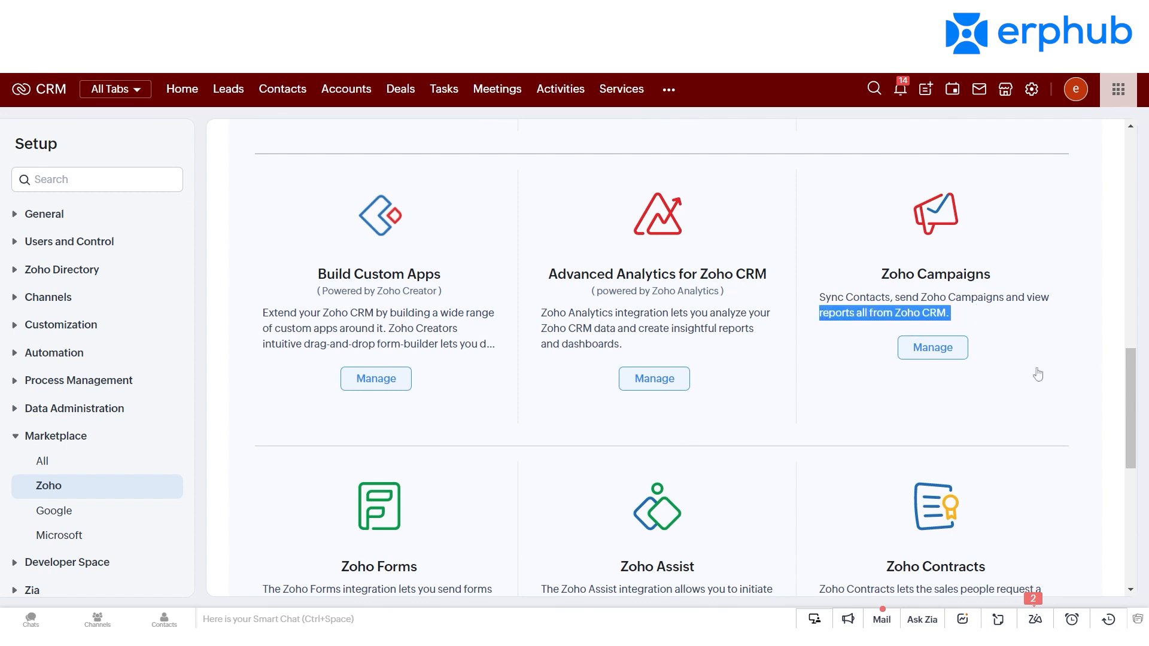
{"action": "left_click_drag", "start_coordinate": [1129, 416], "coordinate": [1126, 408]}
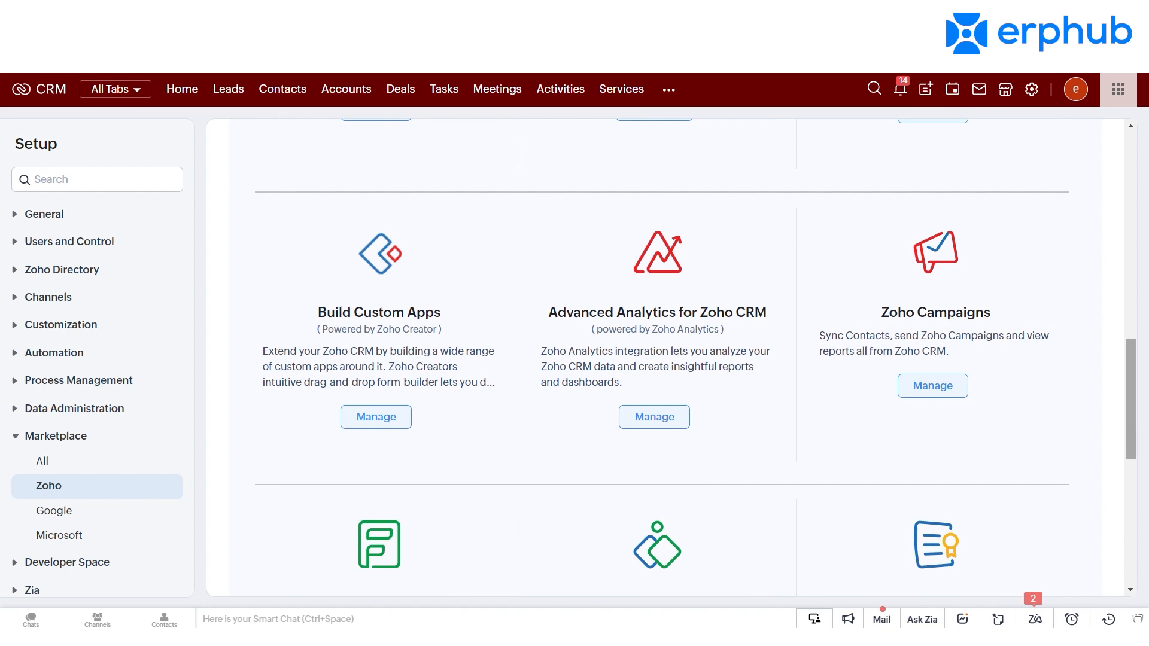
{"action": "left_click_drag", "start_coordinate": [1129, 411], "coordinate": [1120, 219]}
{"action": "scroll", "coordinate": [1120, 219], "scroll_direction": "down", "scroll_amount": 1}
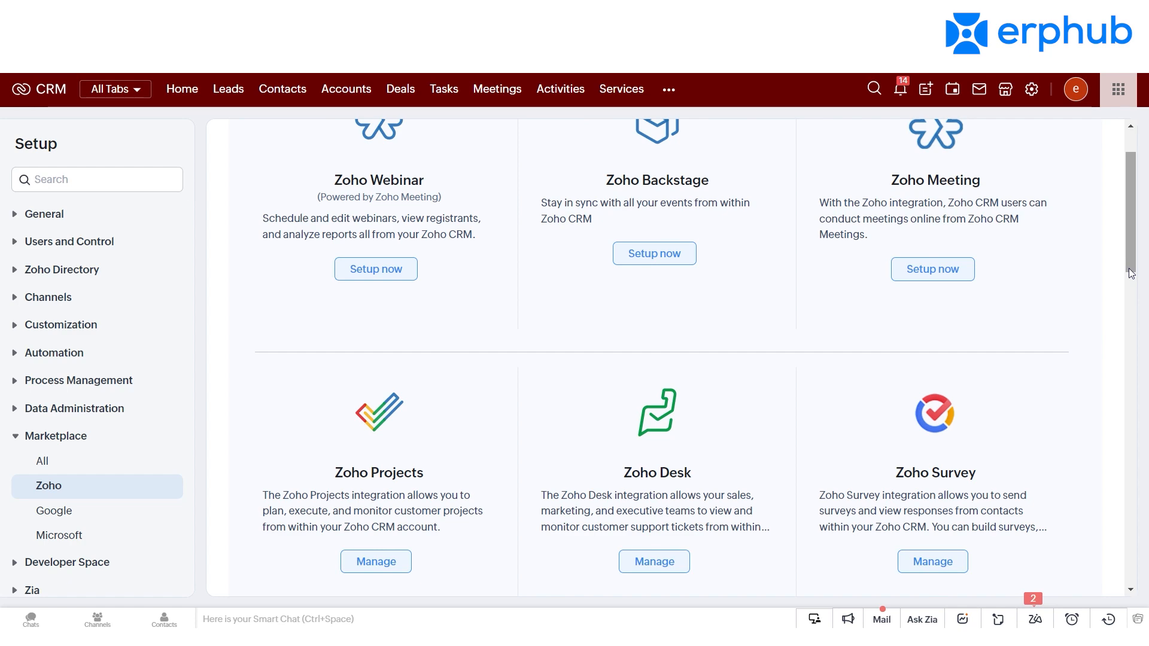
{"action": "scroll", "coordinate": [1128, 267], "scroll_direction": "down", "scroll_amount": 1}
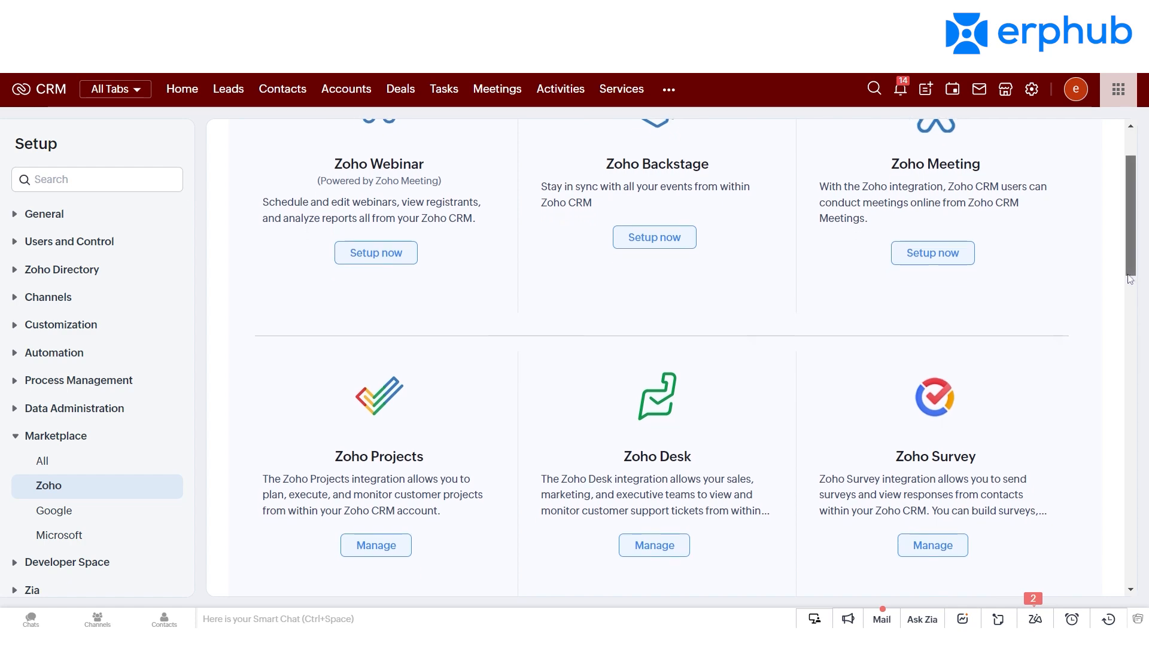
{"action": "left_click_drag", "start_coordinate": [1126, 256], "coordinate": [1147, 416]}
{"action": "scroll", "coordinate": [908, 482], "scroll_direction": "down", "scroll_amount": 6}
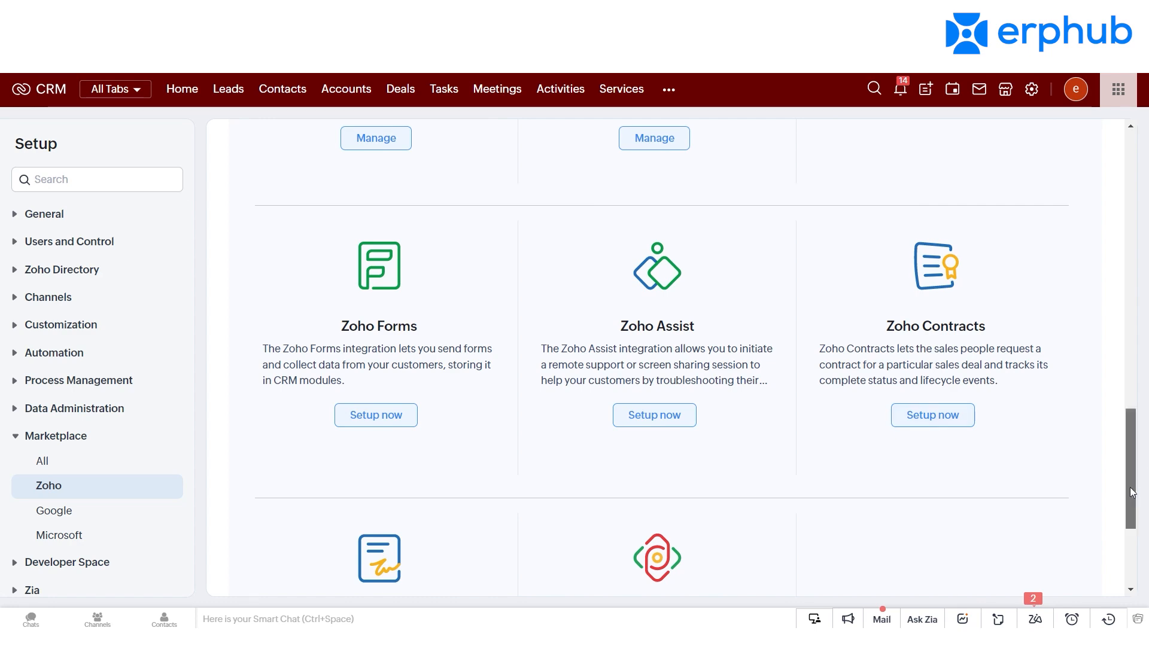
{"action": "left_click_drag", "start_coordinate": [1132, 492], "coordinate": [1133, 159]}
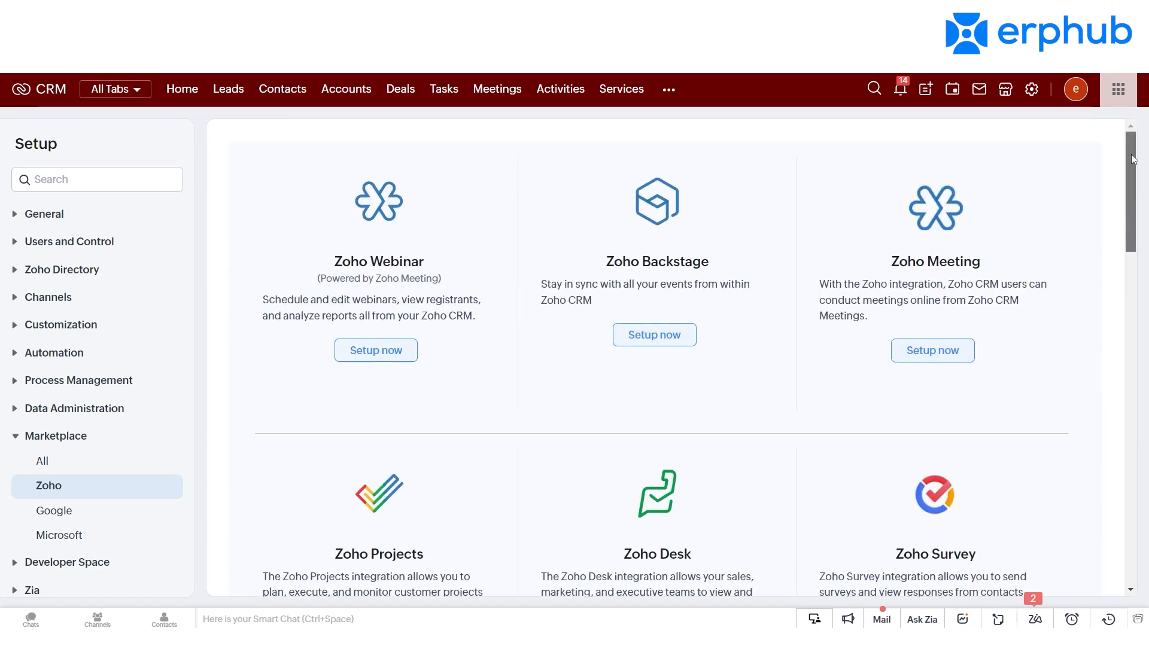
{"action": "scroll", "coordinate": [1124, 305], "scroll_direction": "down", "scroll_amount": 7}
{"action": "scroll", "coordinate": [1126, 348], "scroll_direction": "down", "scroll_amount": 3}
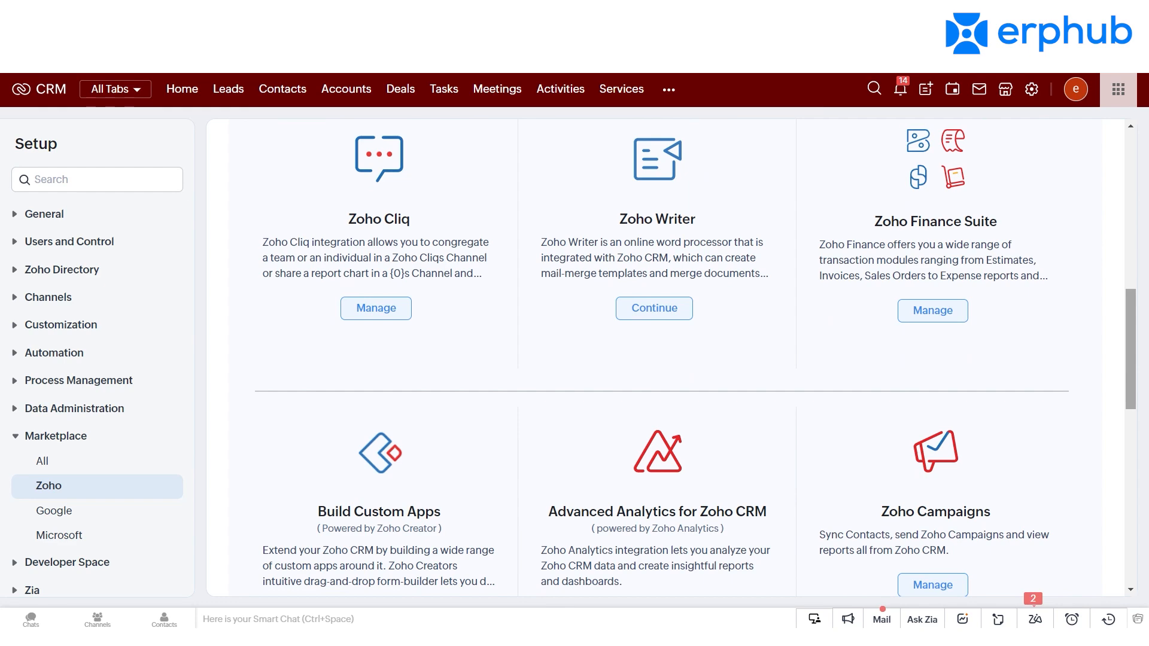
{"action": "left_click_drag", "start_coordinate": [1133, 360], "coordinate": [1136, 188]}
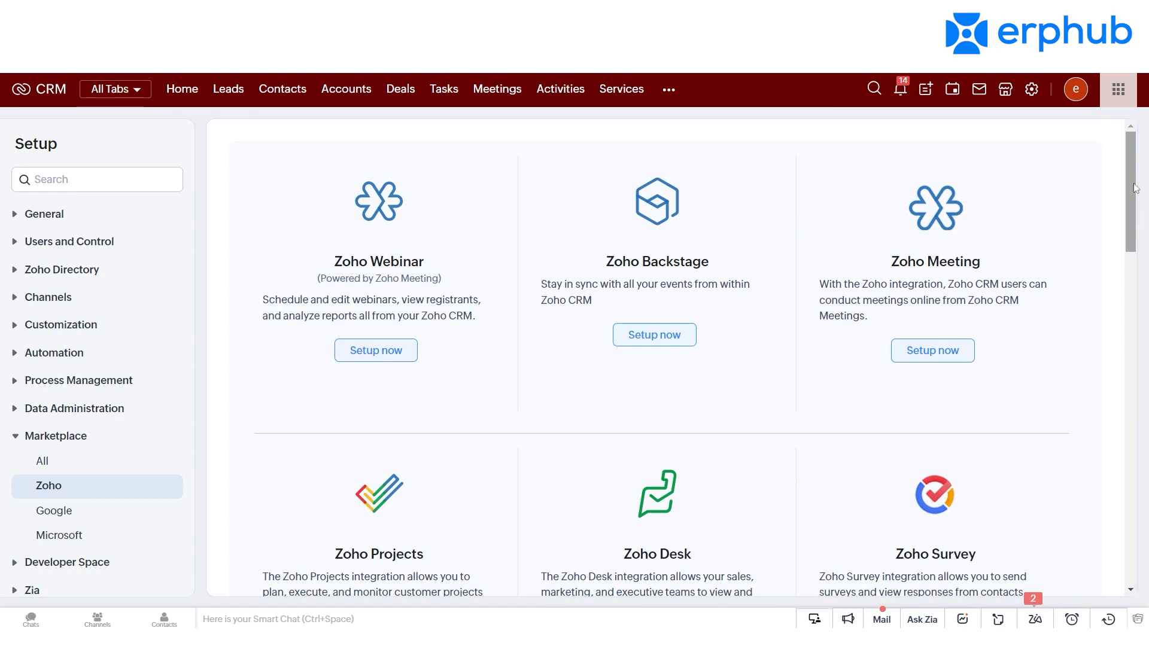
{"action": "scroll", "coordinate": [1132, 198], "scroll_direction": "down", "scroll_amount": 1}
{"action": "left_click_drag", "start_coordinate": [1132, 198], "coordinate": [1130, 130]}
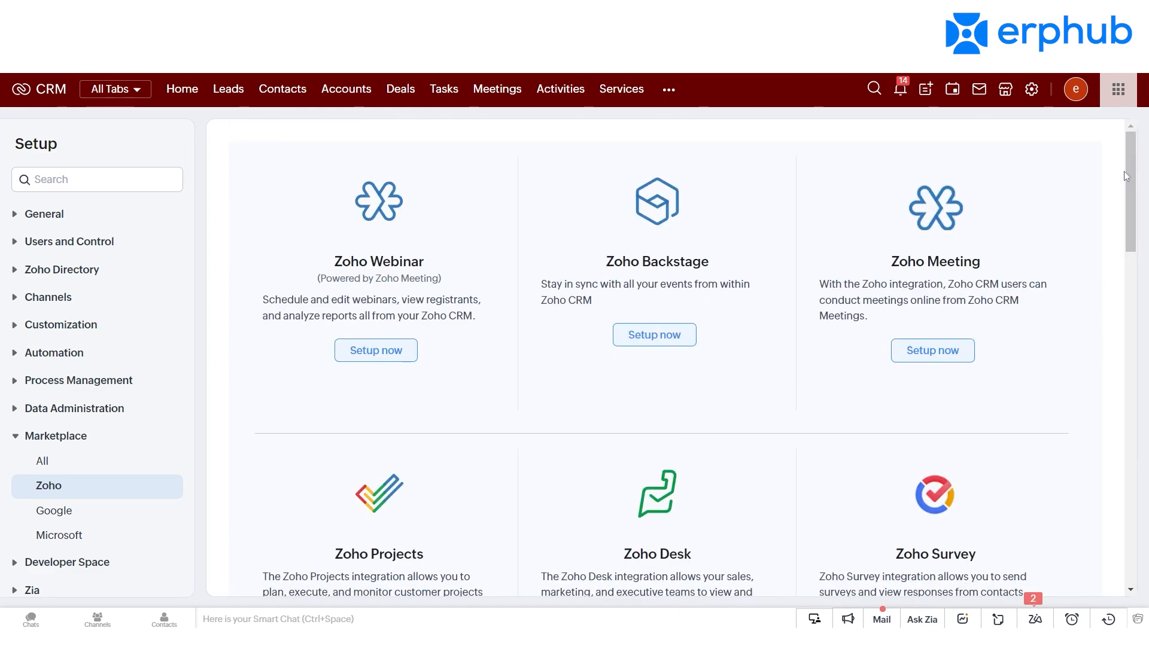